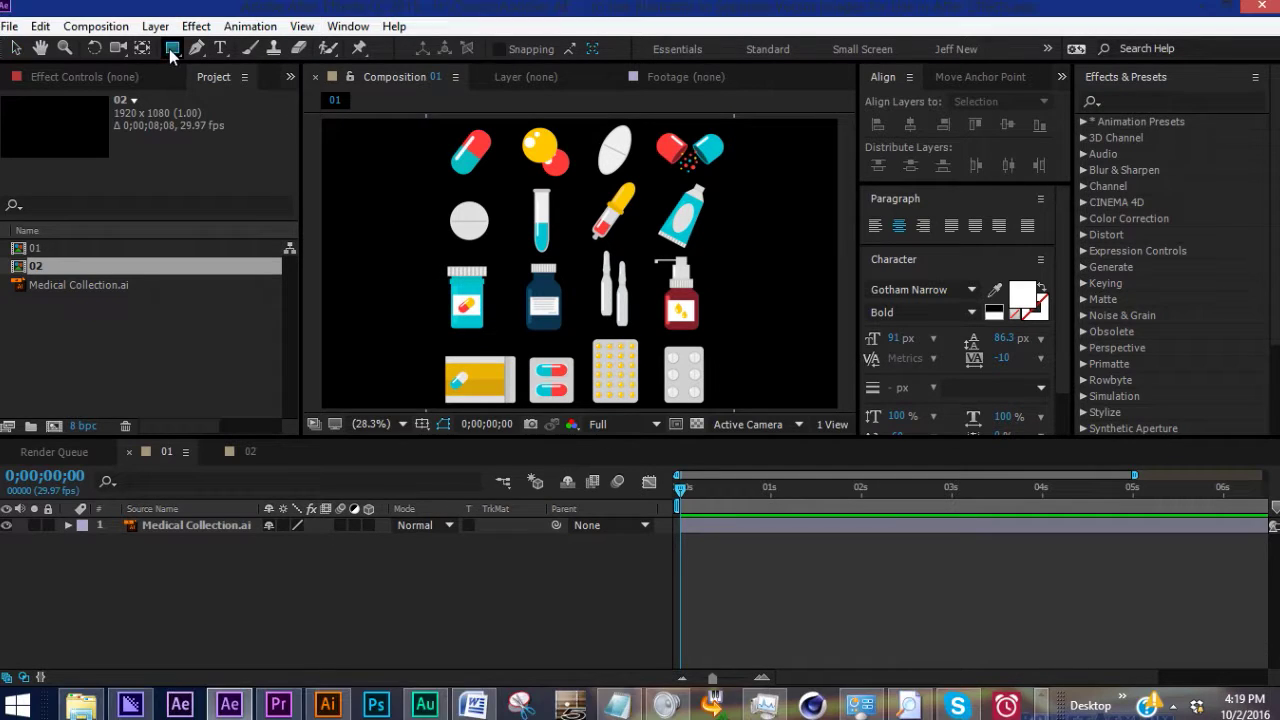
- Mask the teal pill bottle on the Medical Collection.ai layer with a rectangle, and create shapes from that vector layer
left_click(171, 48)
left_click_drag(427, 255, 505, 338)
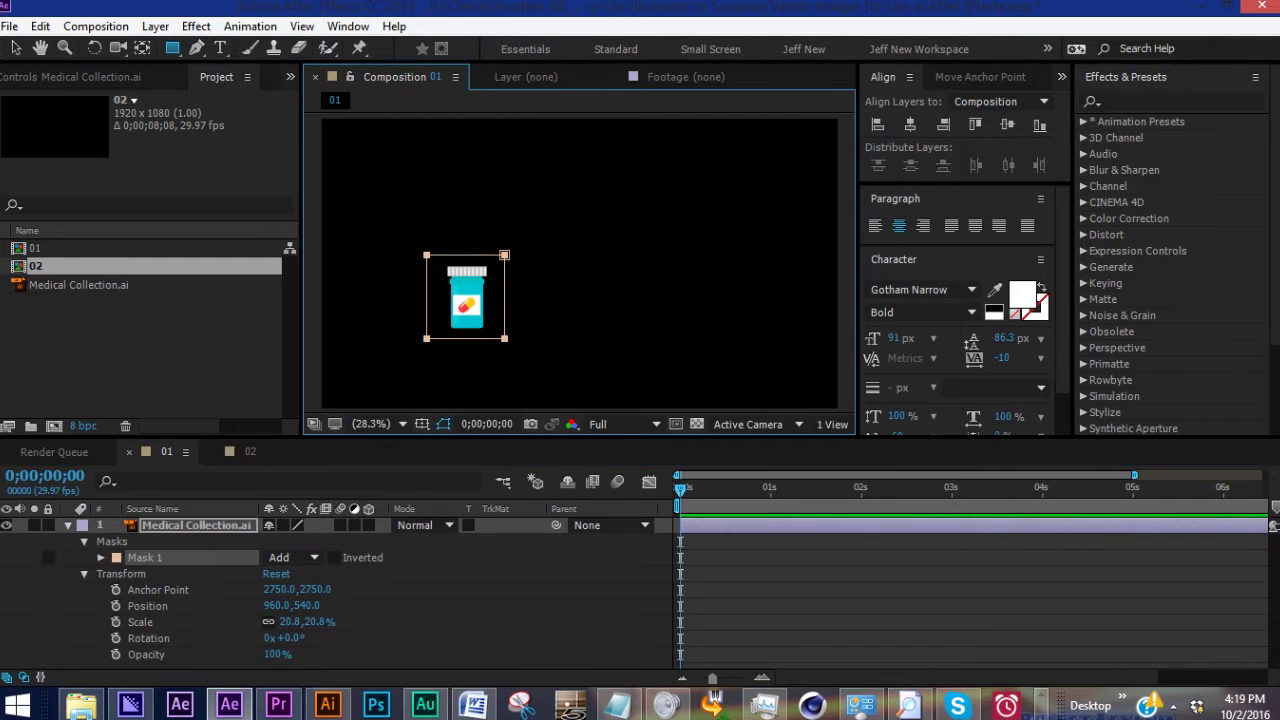
left_click(223, 525)
left_click(155, 26)
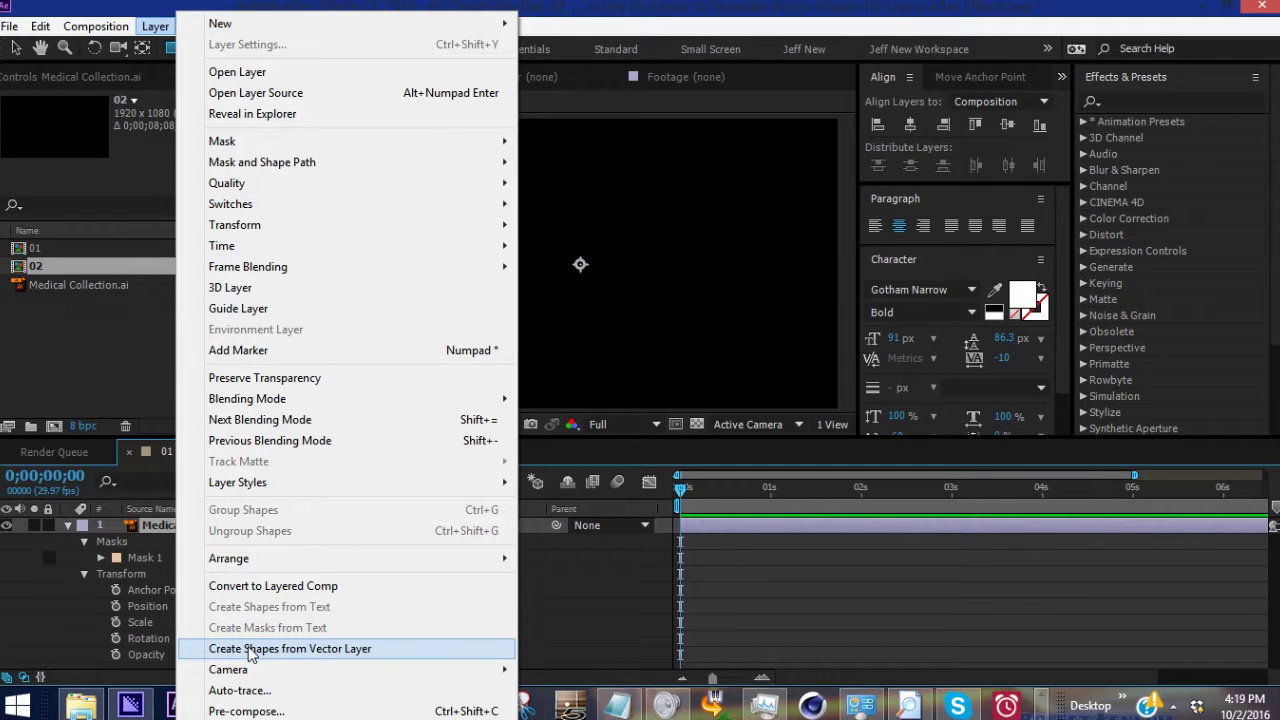
left_click(250, 650)
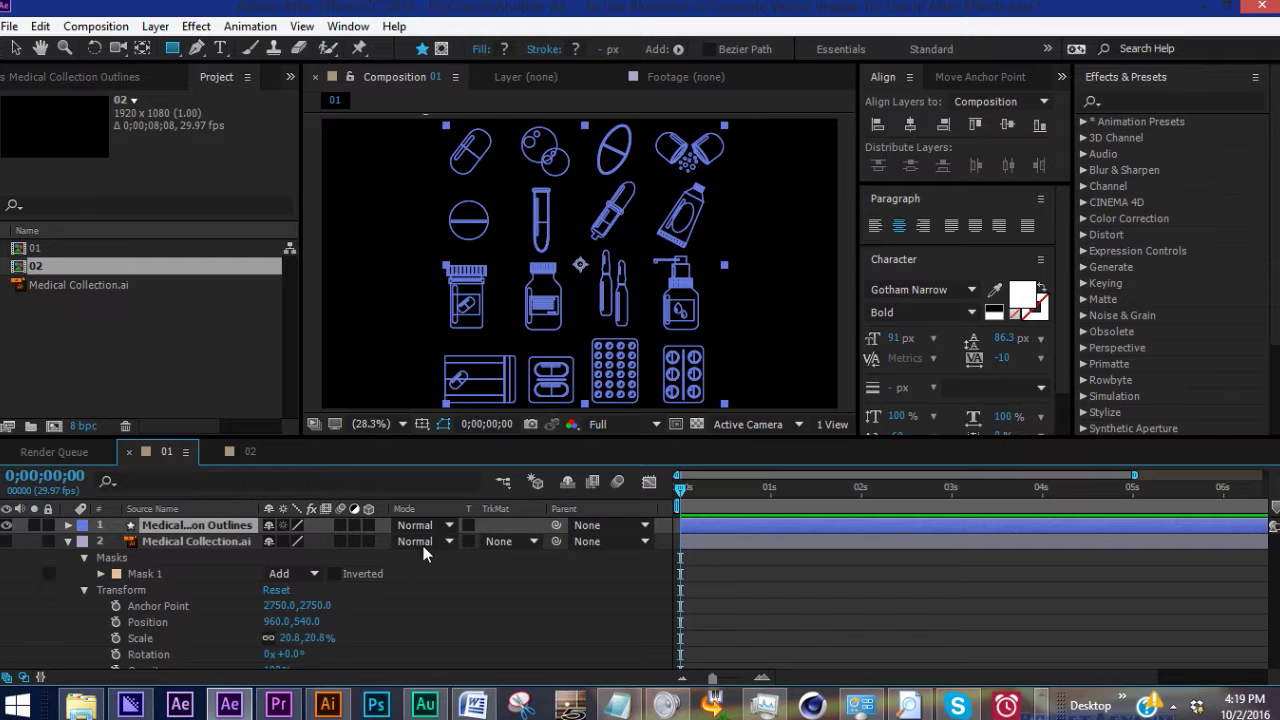
- Copy the bottle's Mask 1 from Medical Collection.ai to the Outlines layer and reveal its mask path
left_click(192, 541)
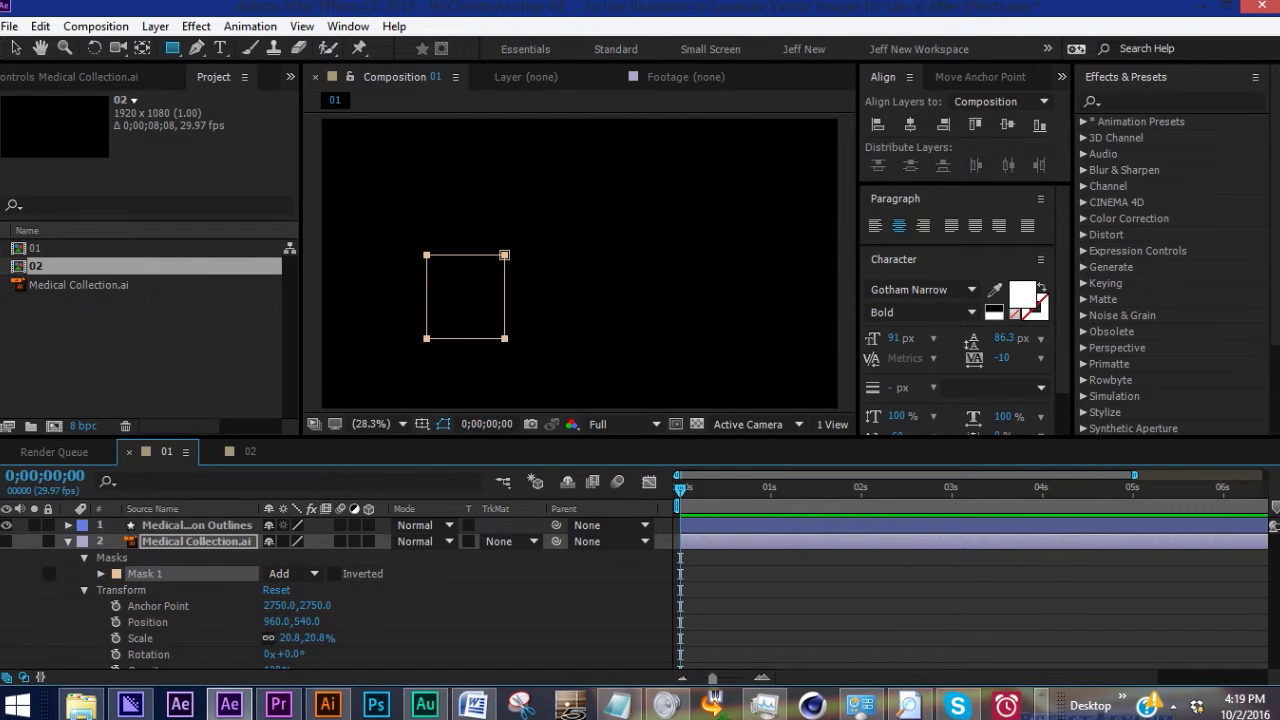
left_click(147, 527)
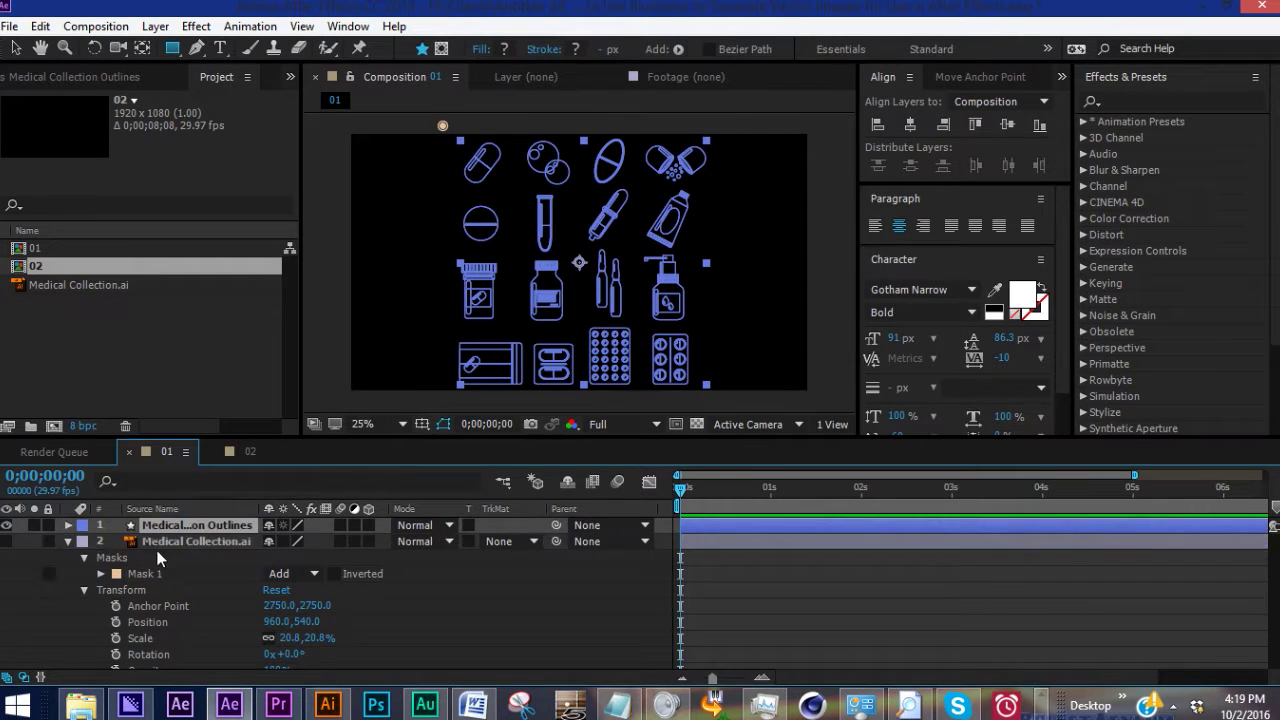
key("m")
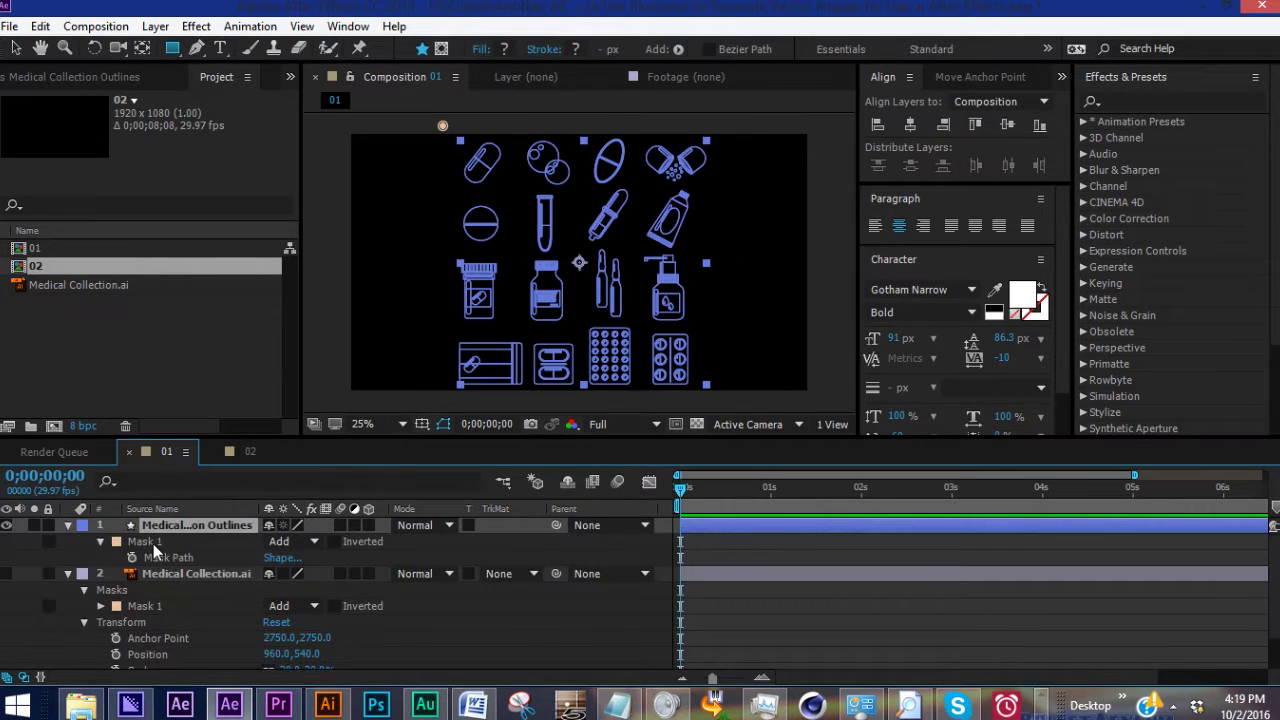
left_click(150, 541)
left_click(149, 570)
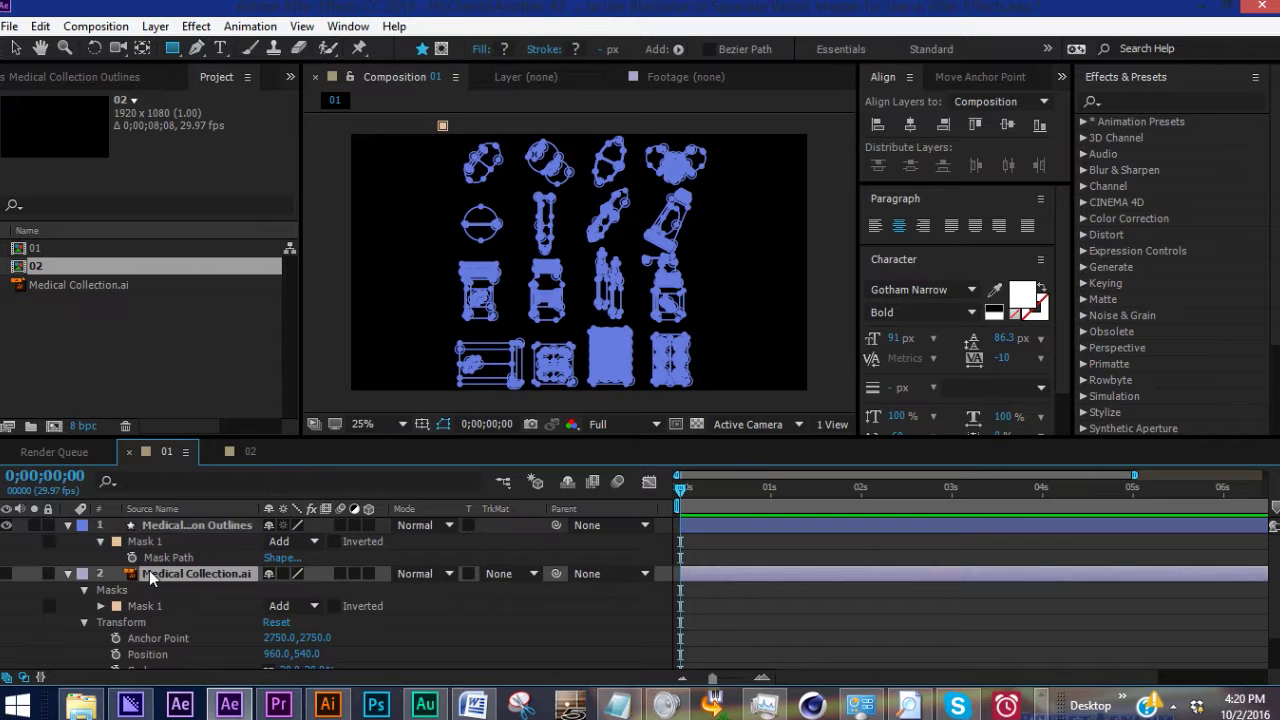
- Remove the mask from the Outlines layer, and delete both the Outlines and Medical Collection.ai layers from composition 01
left_click(163, 523)
left_click(153, 541)
key("Delete")
left_click(172, 538, "shift")
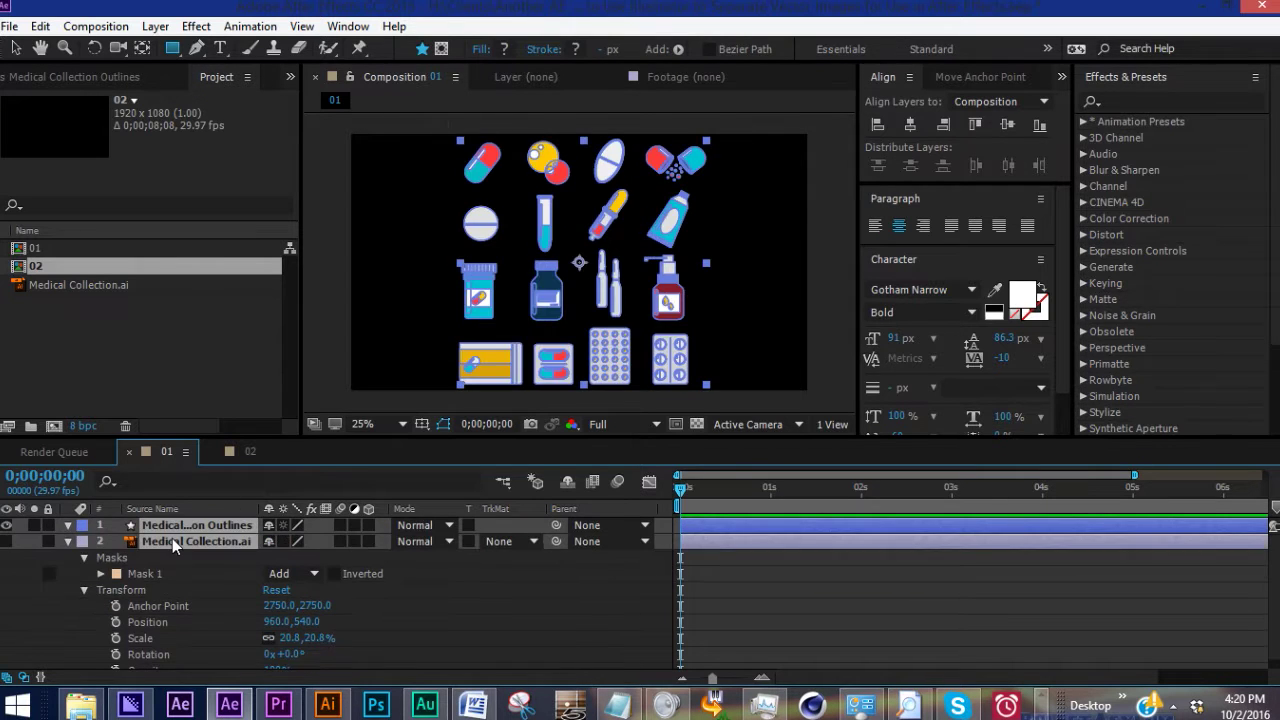
key("Delete")
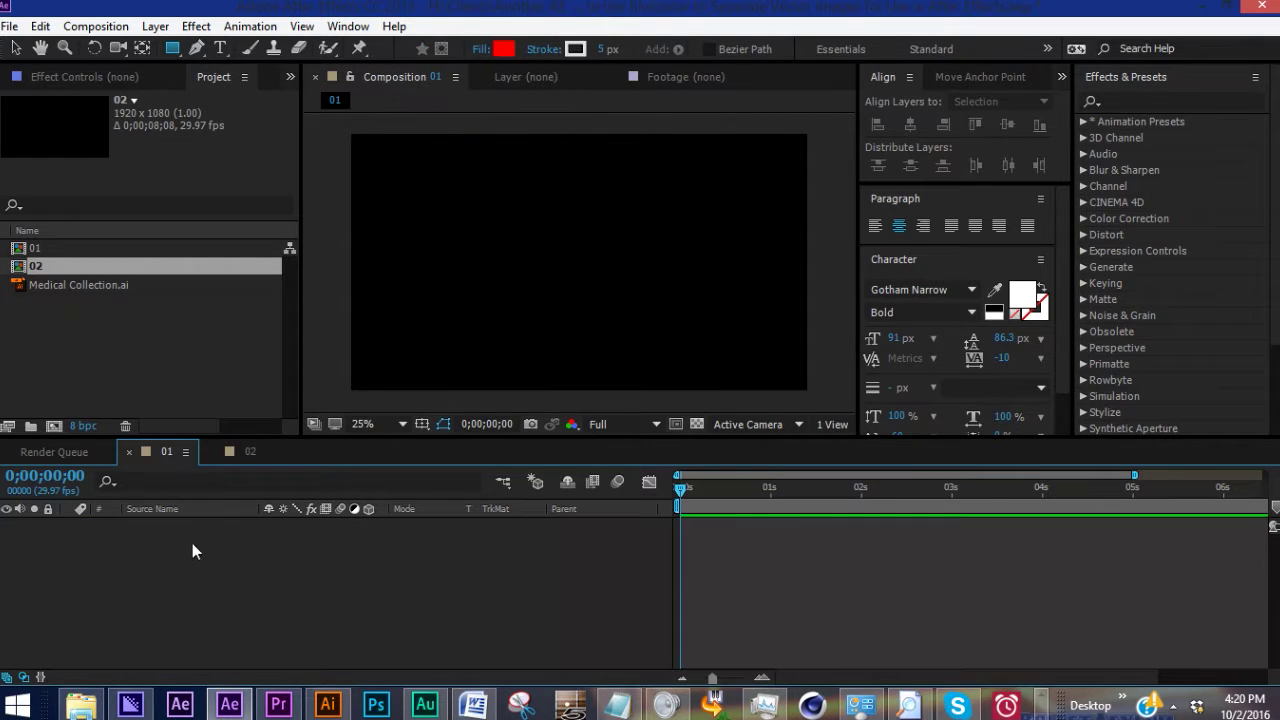
- Switch to Illustrator and check which groups hold the red ball, dropper and yellow box by toggling their visibility
left_click(350, 705)
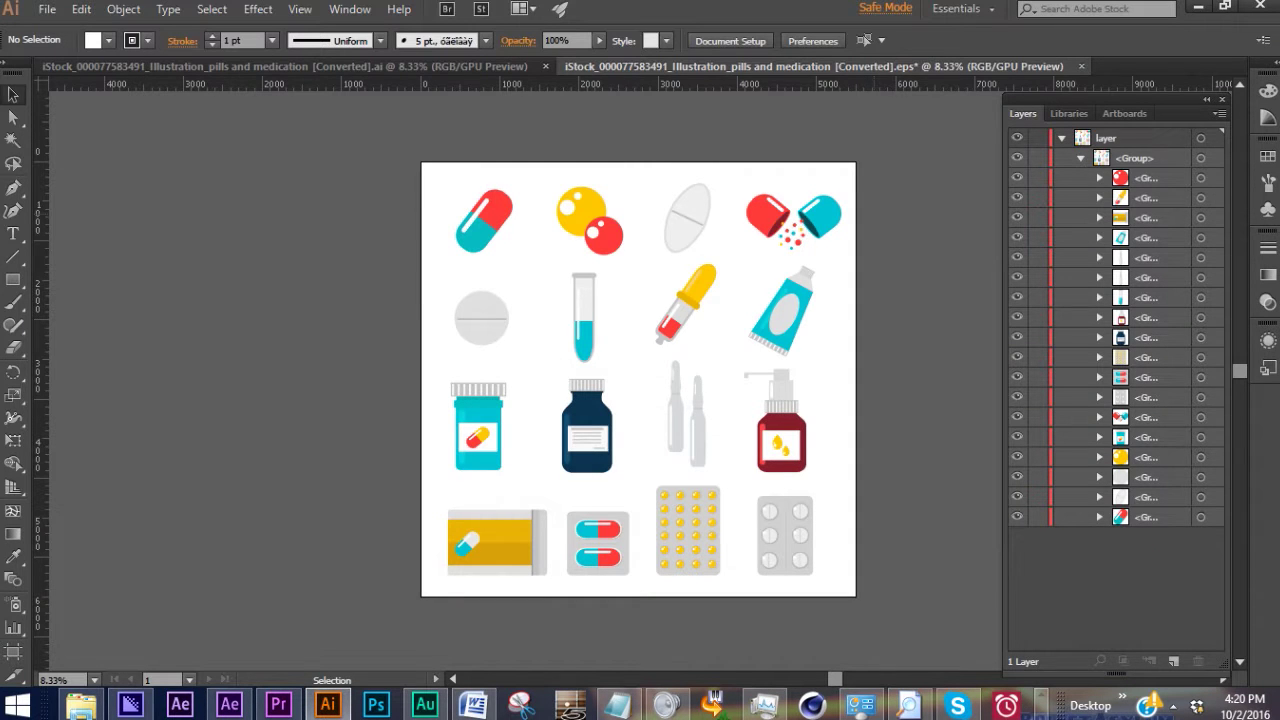
left_click(1105, 141)
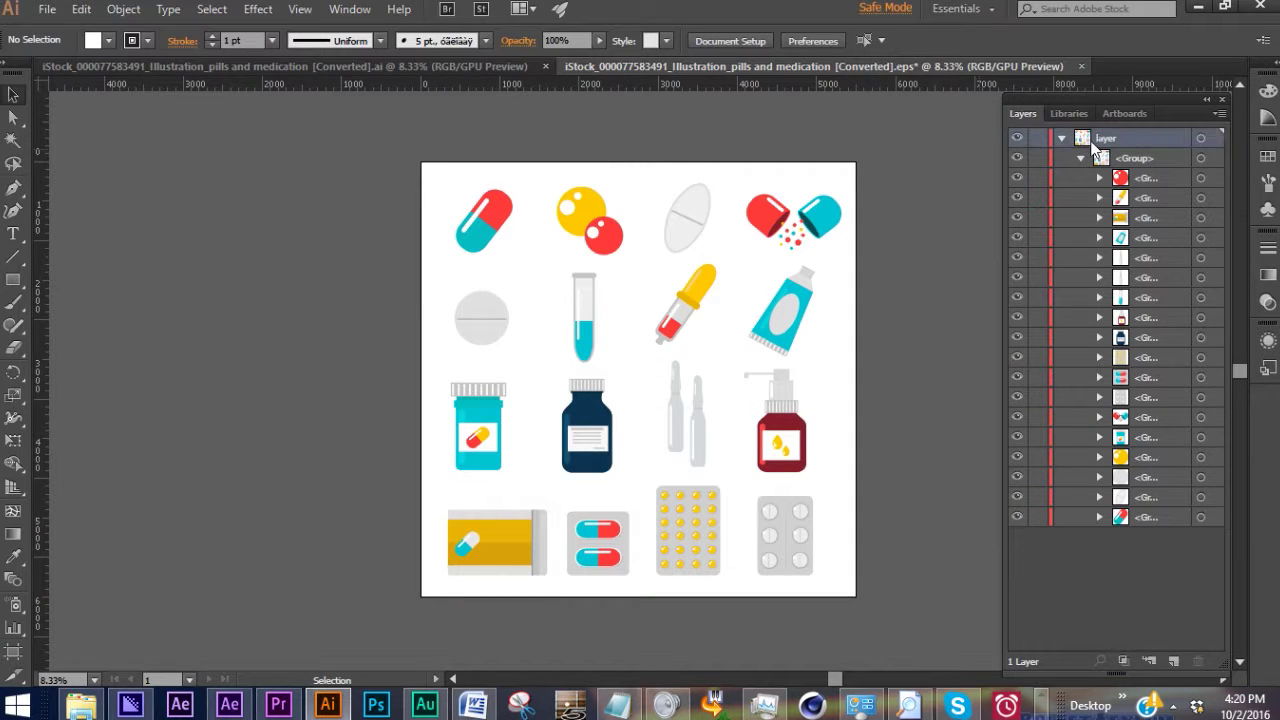
left_click(1061, 138)
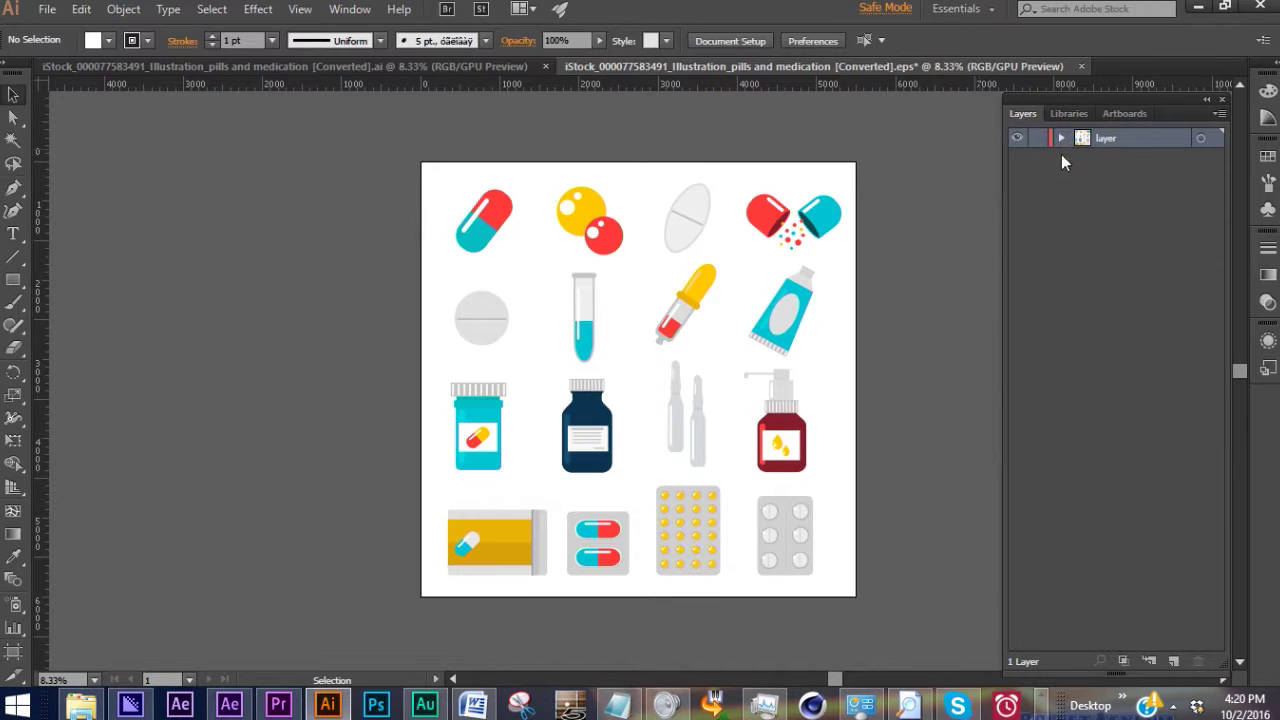
left_click(1058, 138)
left_click(1017, 177)
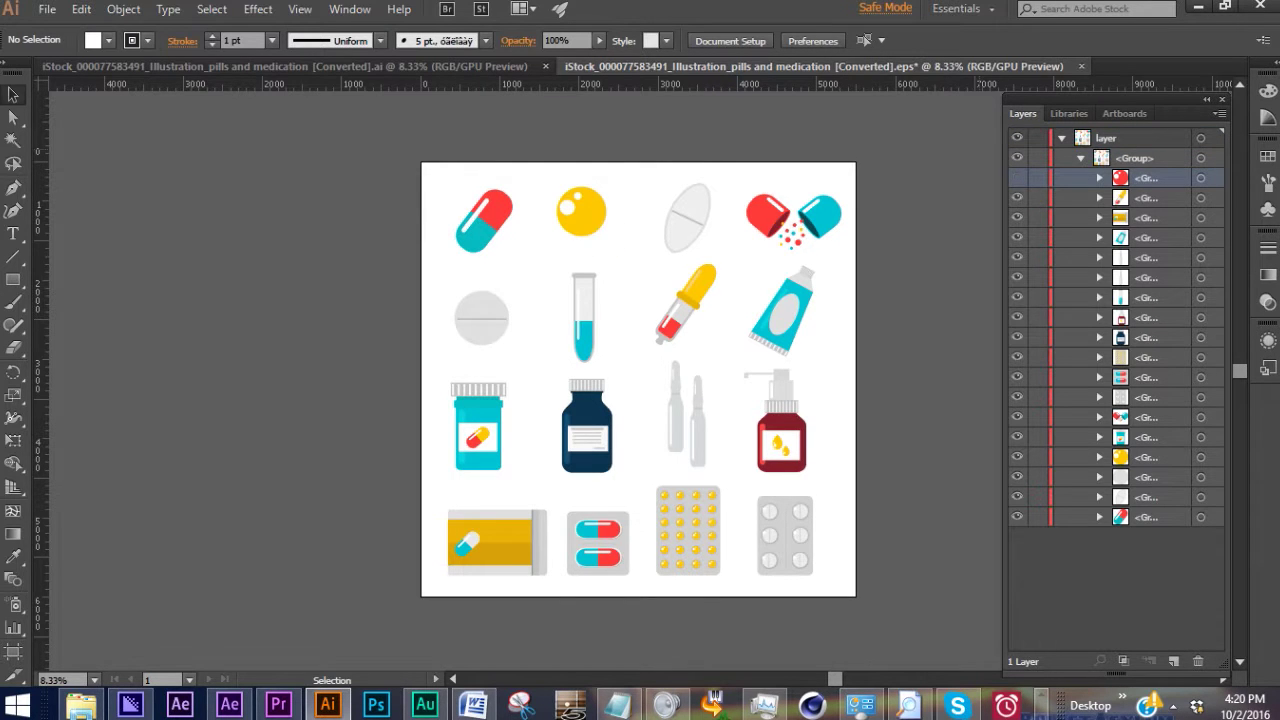
left_click(1017, 197)
left_click(1017, 217)
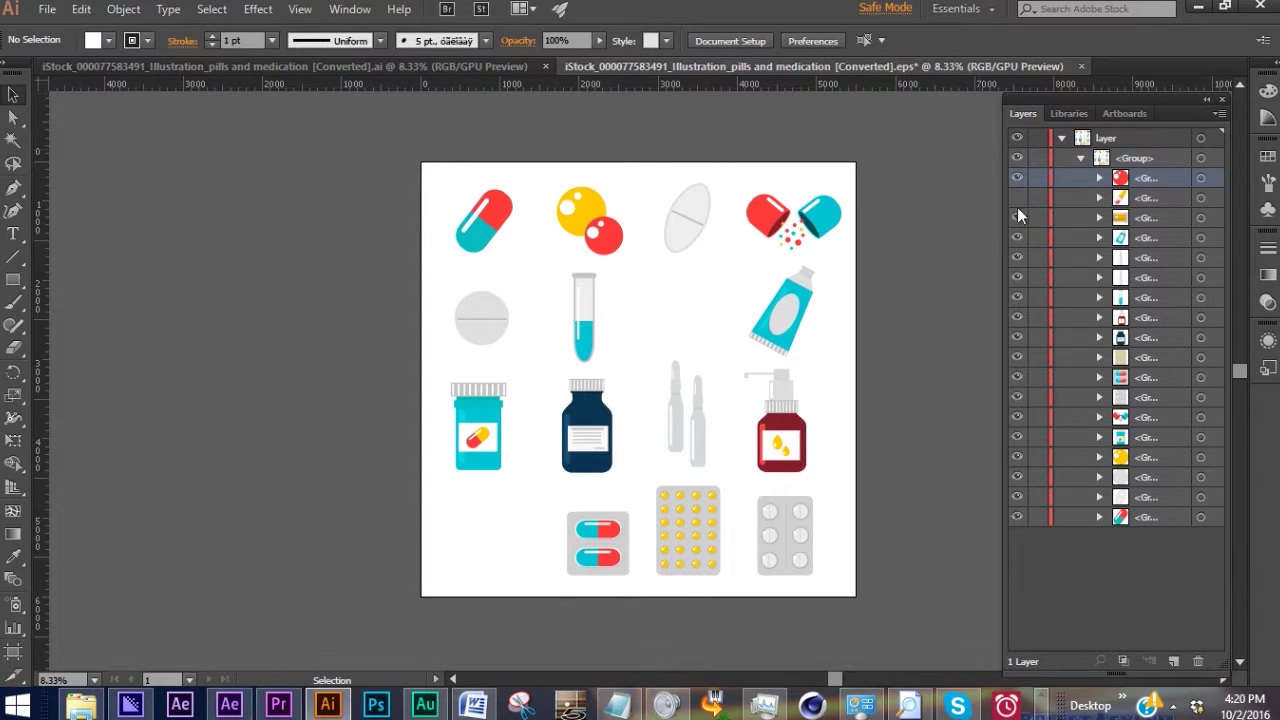
left_click(1017, 198)
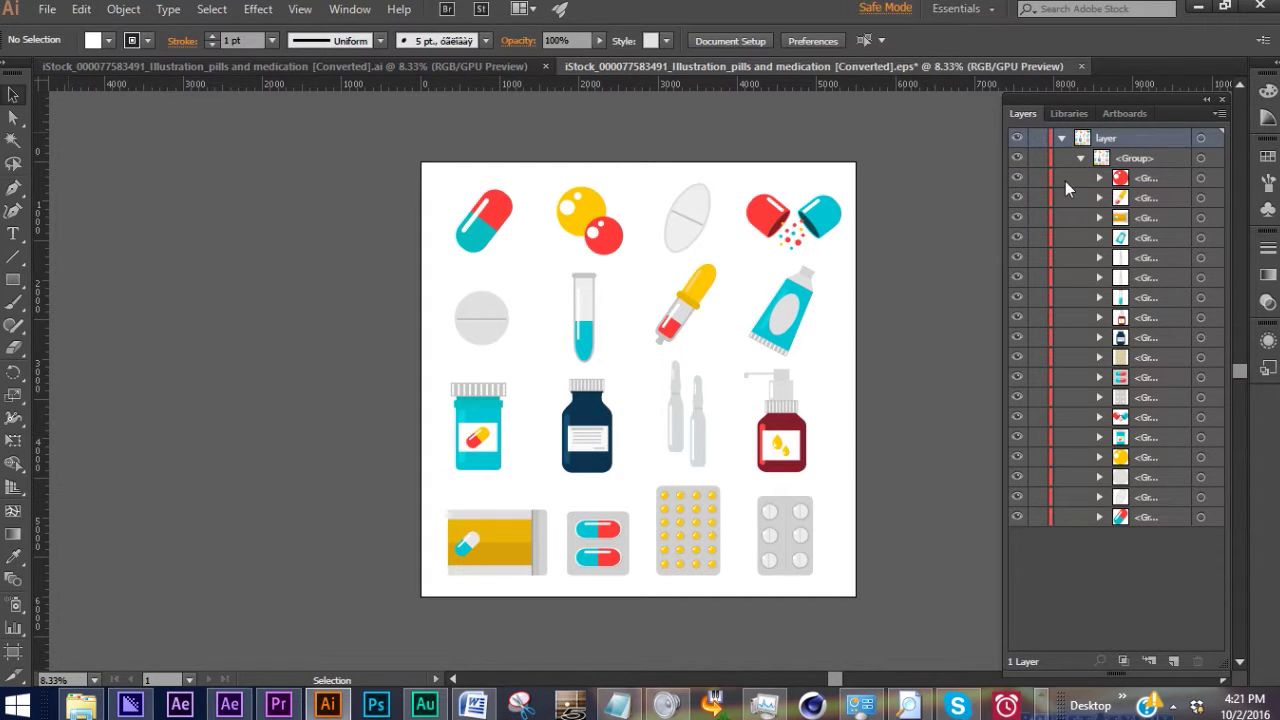
- Check the separate groups for the yellow box, dropper, teal tube and one ampoule by hiding and reshowing them
left_click(1140, 164)
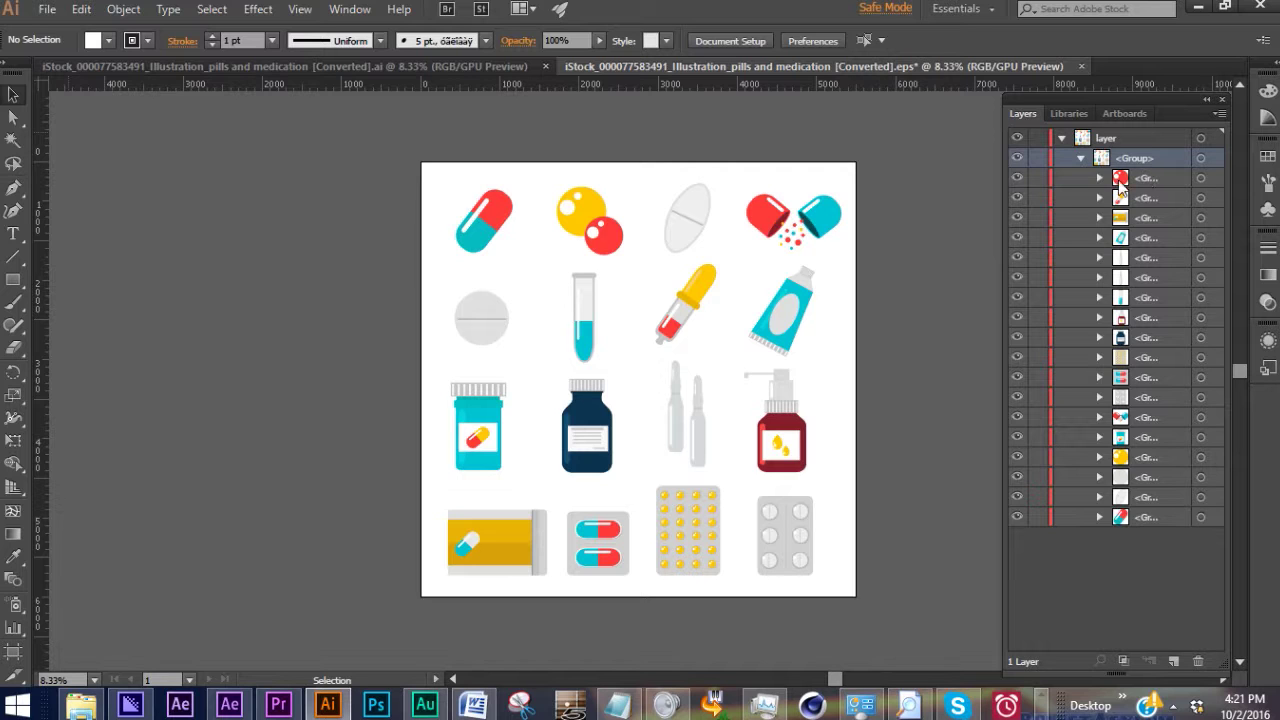
left_click(1146, 197)
left_click(1146, 218)
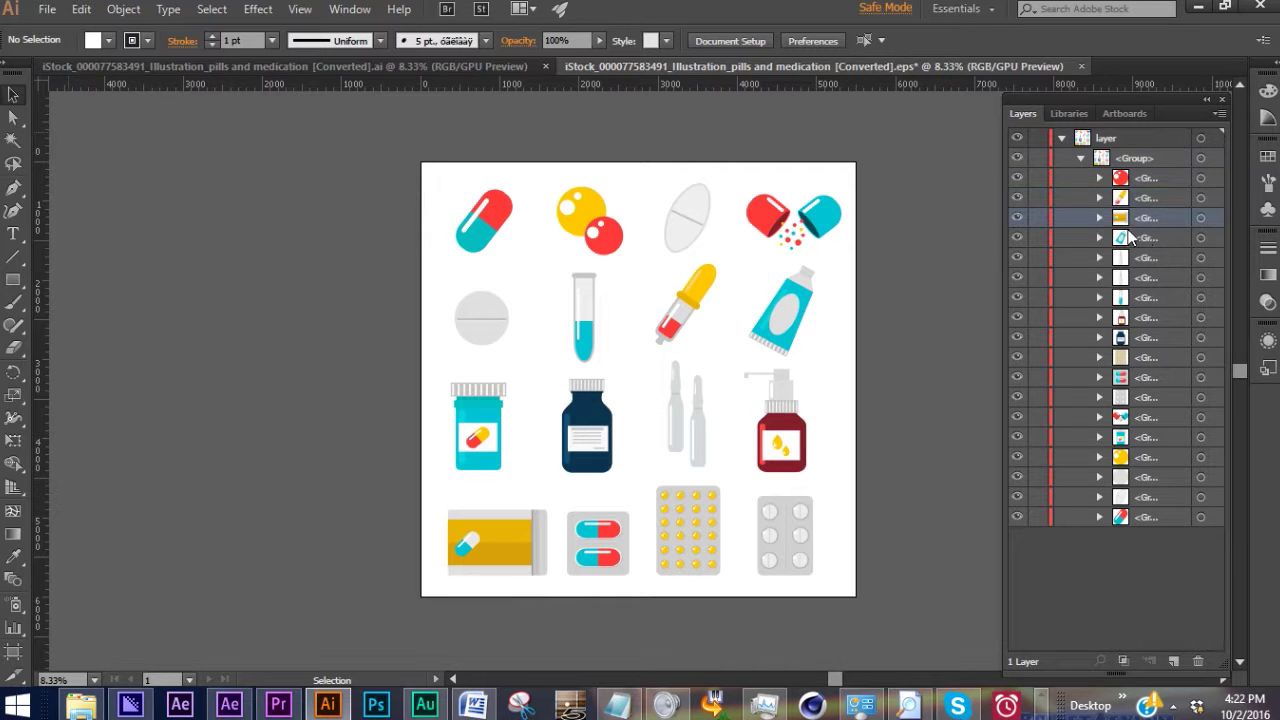
left_click(1016, 217)
left_click(1016, 197)
left_click(1016, 217)
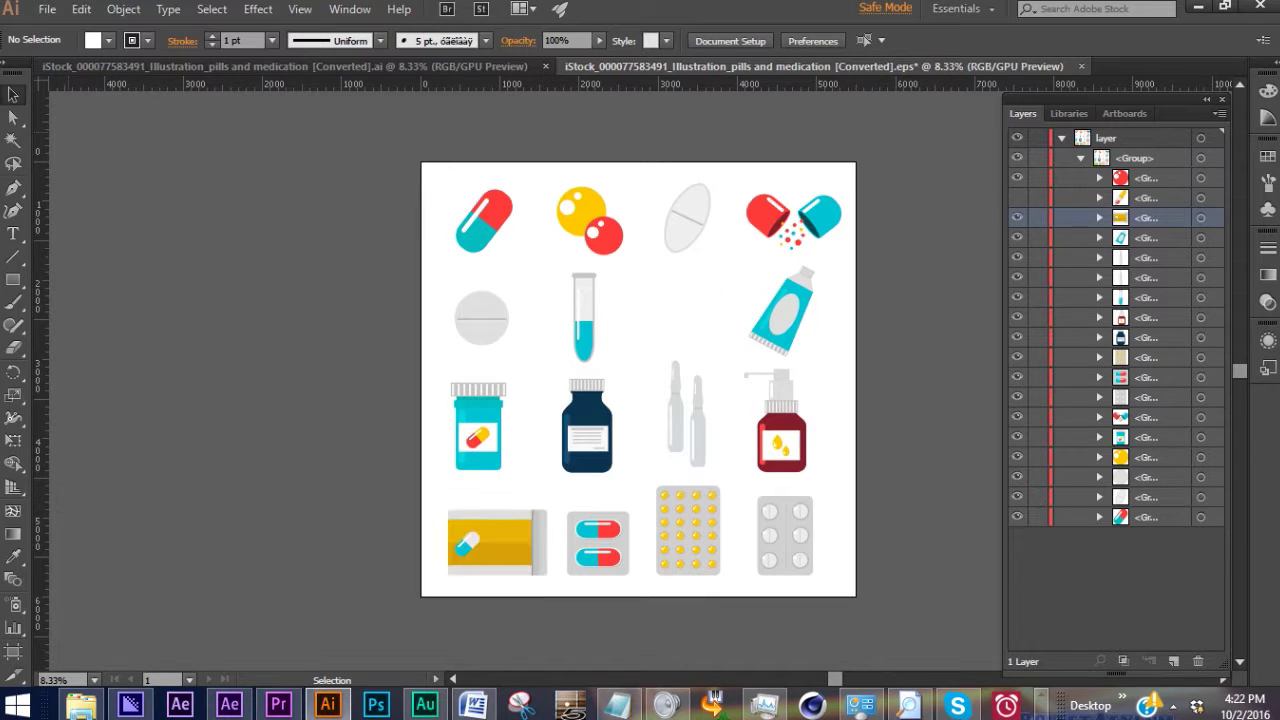
left_click(1016, 197)
left_click(1017, 238)
left_click(1017, 257)
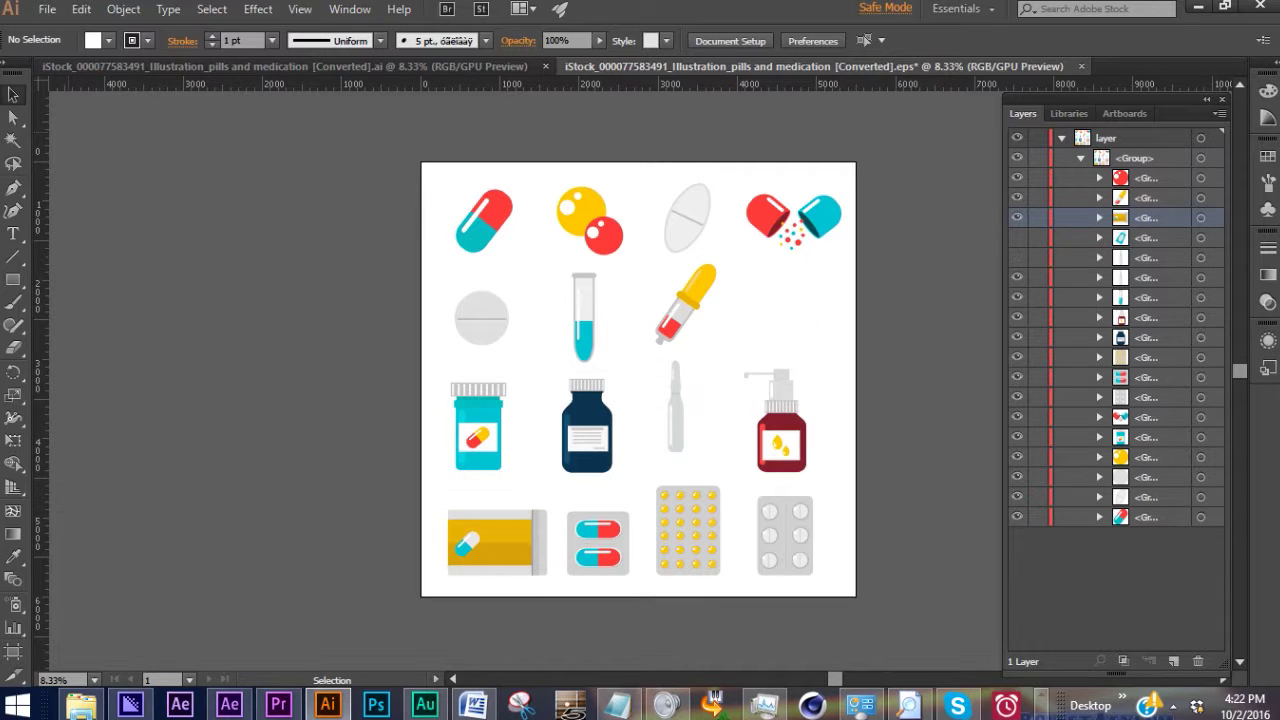
left_click(1016, 237)
left_click(1017, 257)
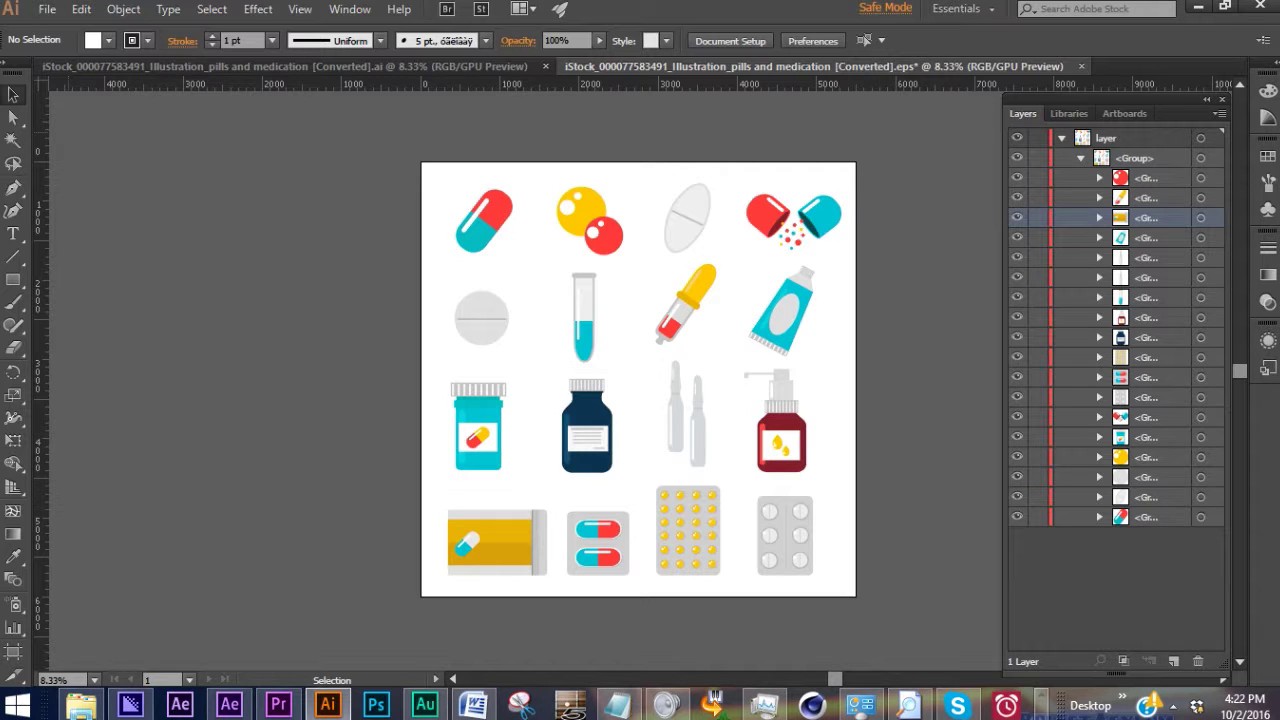
- Release the main group holding all the medical icons to layers as a sequence
left_click(1134, 160)
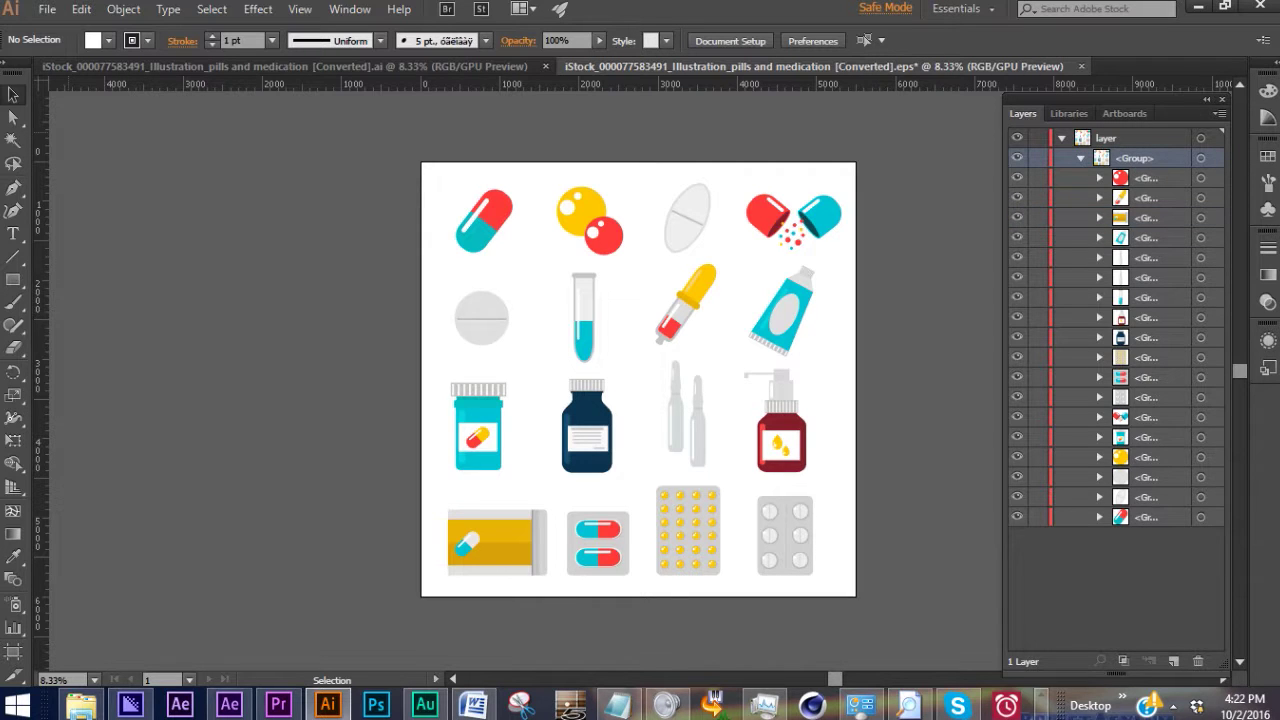
left_click(1218, 115)
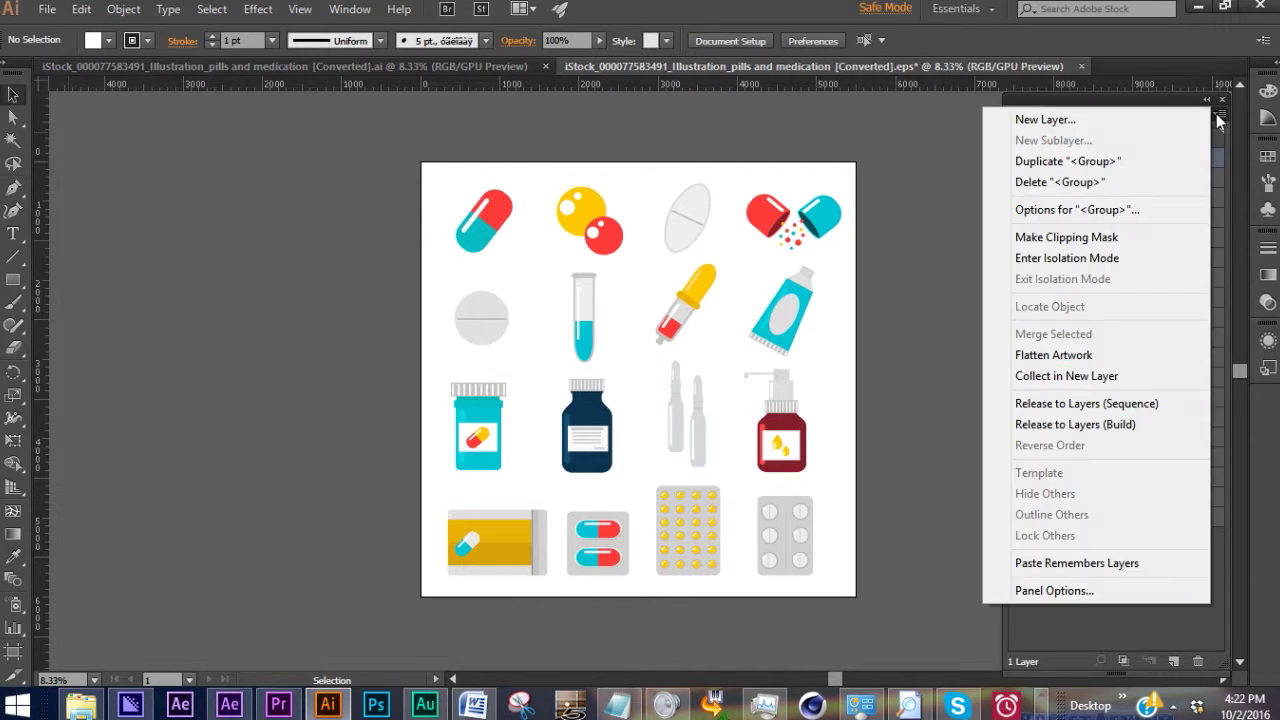
left_click(1117, 405)
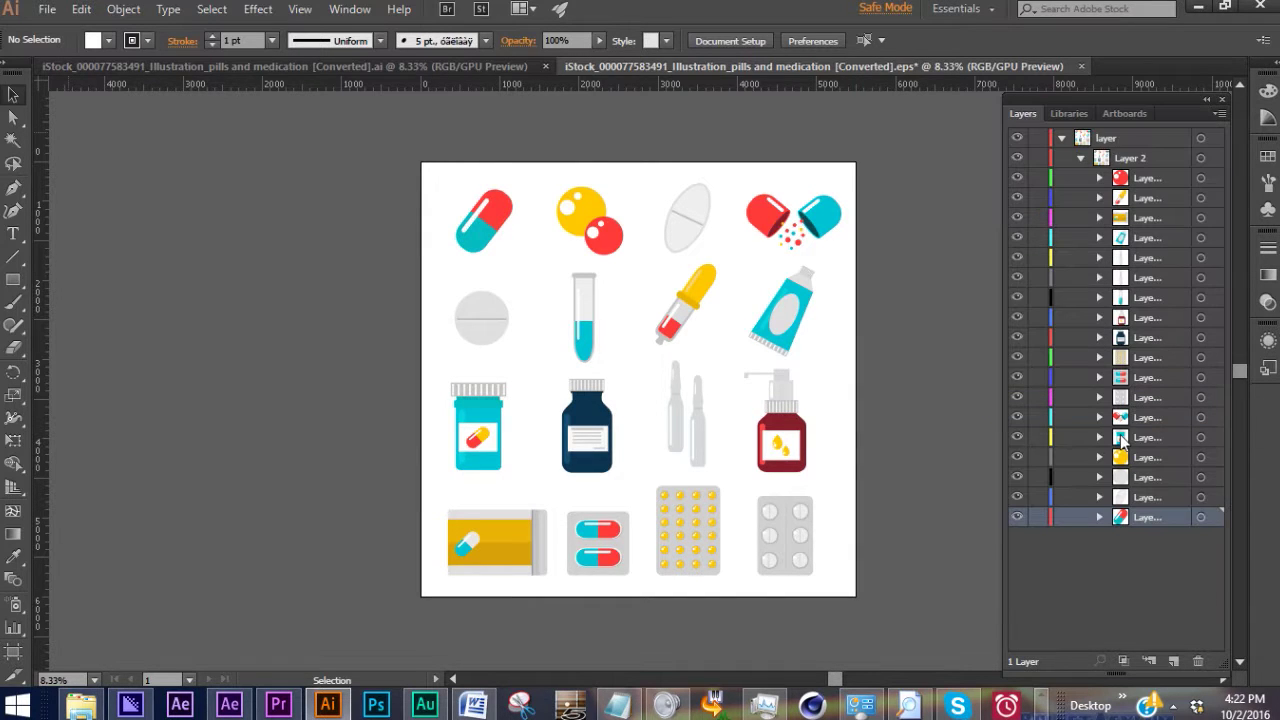
- Move all the released icon sublayers out of Layer 2 to the top level of the layer stack
left_click(1149, 197)
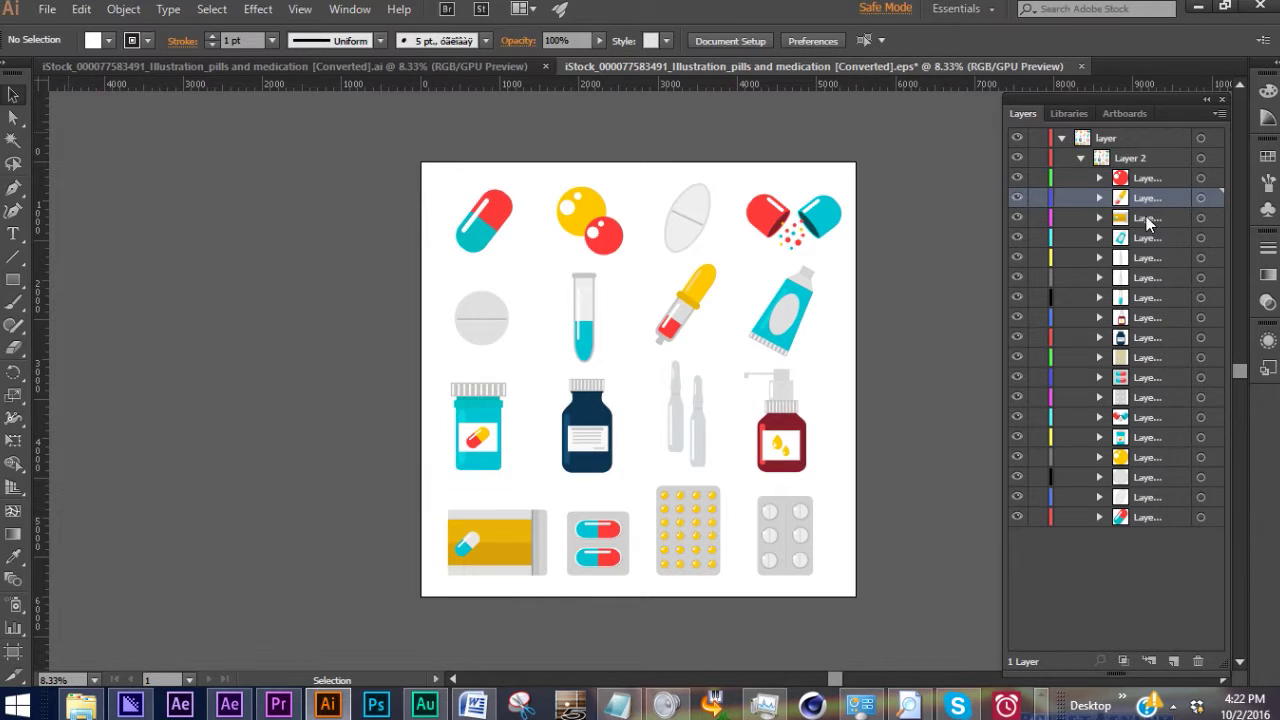
left_click(1149, 178)
left_click(1201, 513, "shift")
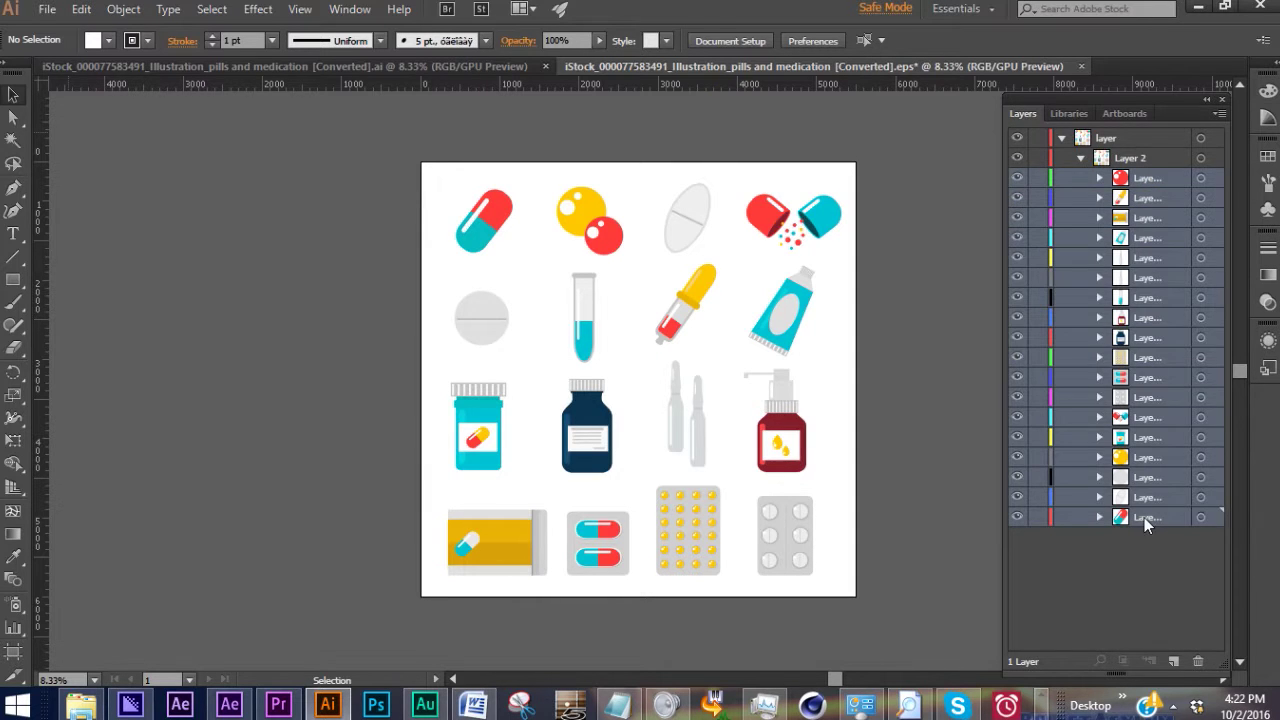
left_click_drag(1144, 517, 1135, 560)
- Delete the emptied parent layer together with its Layer 2 sublayer, and leave the remaining icon layers deselected
left_click(1105, 141)
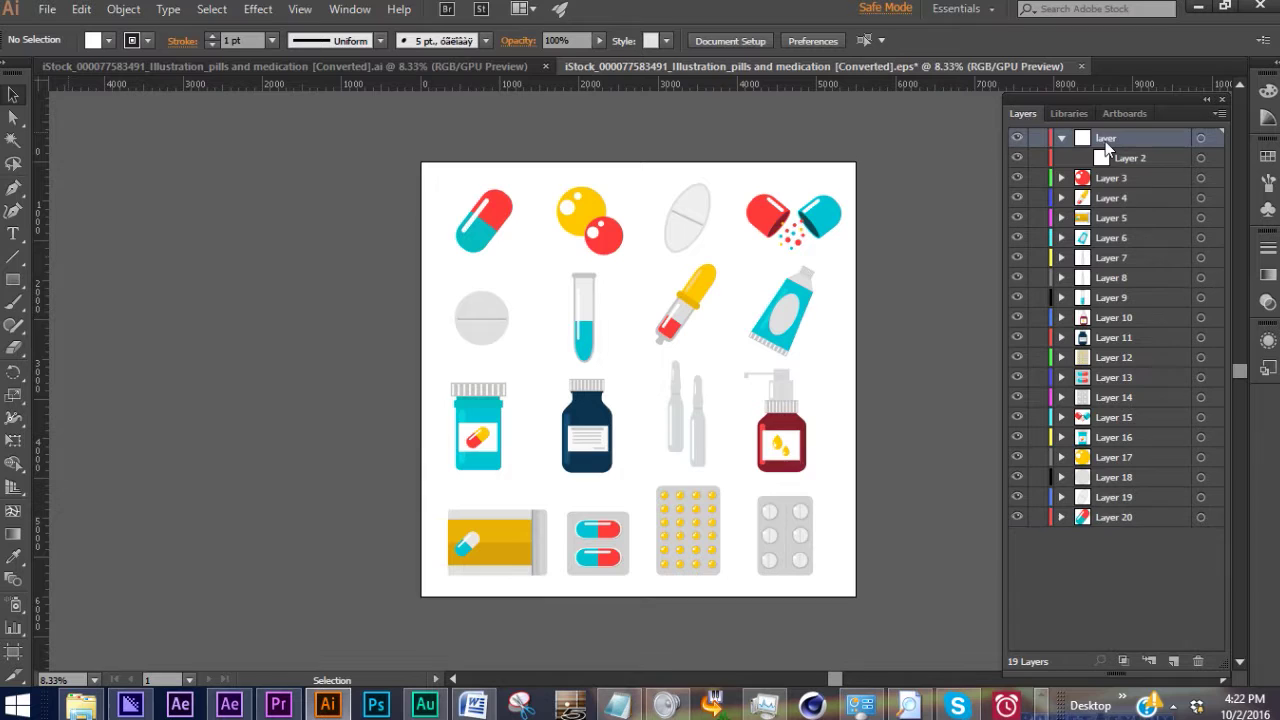
left_click(1197, 661)
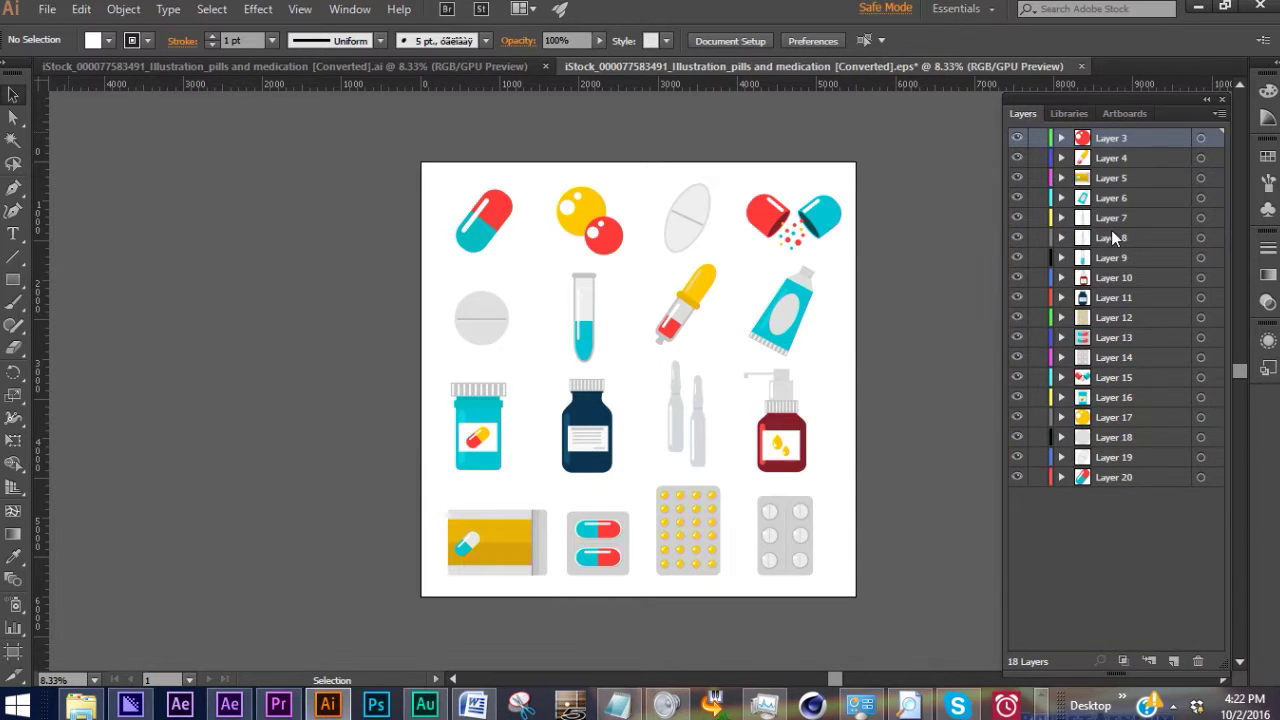
left_click(1112, 476, "shift")
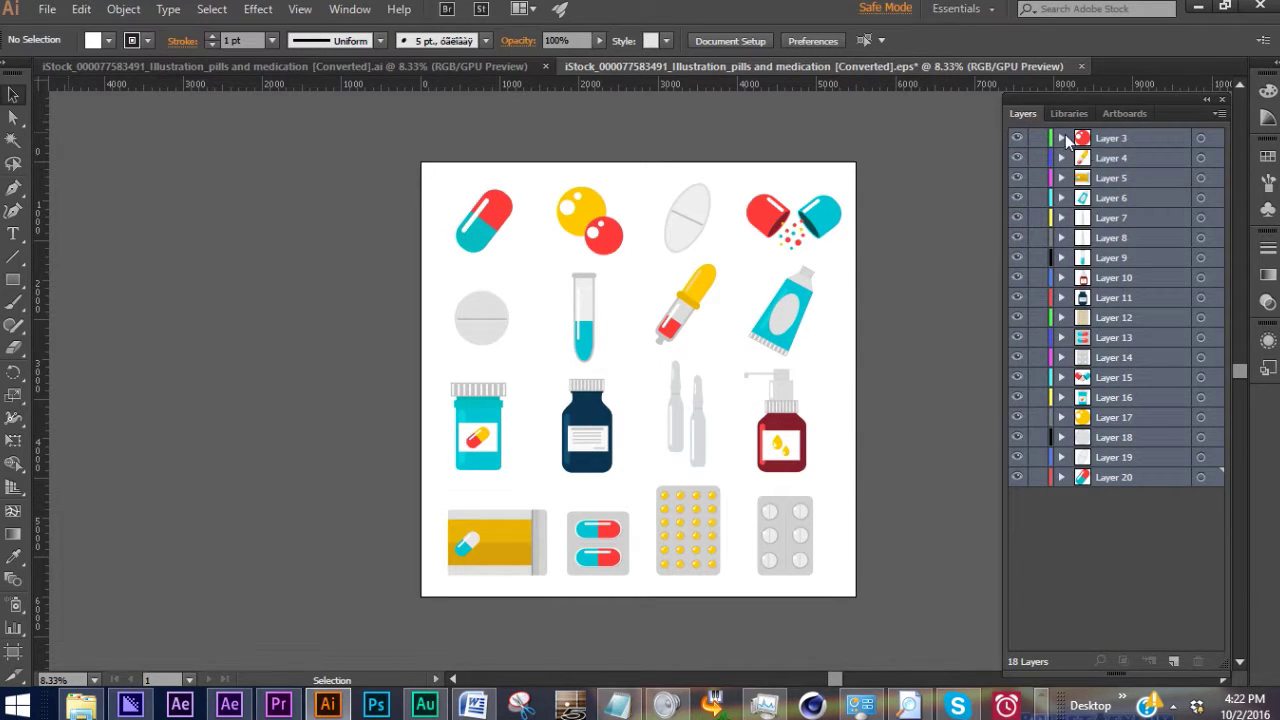
left_click(1113, 511)
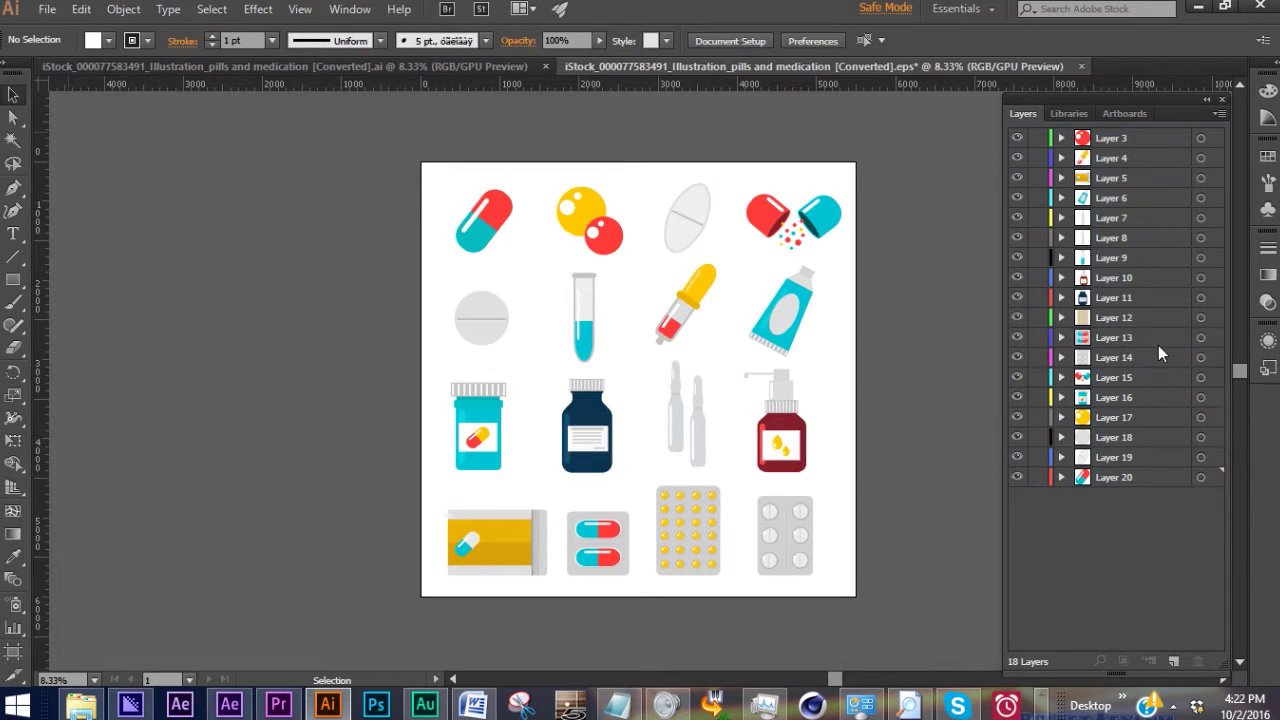
- Save the document as Medical Collection.ai in the Images folder, in Illustrator CC format with PDF compatibility and compression
left_click(47, 8)
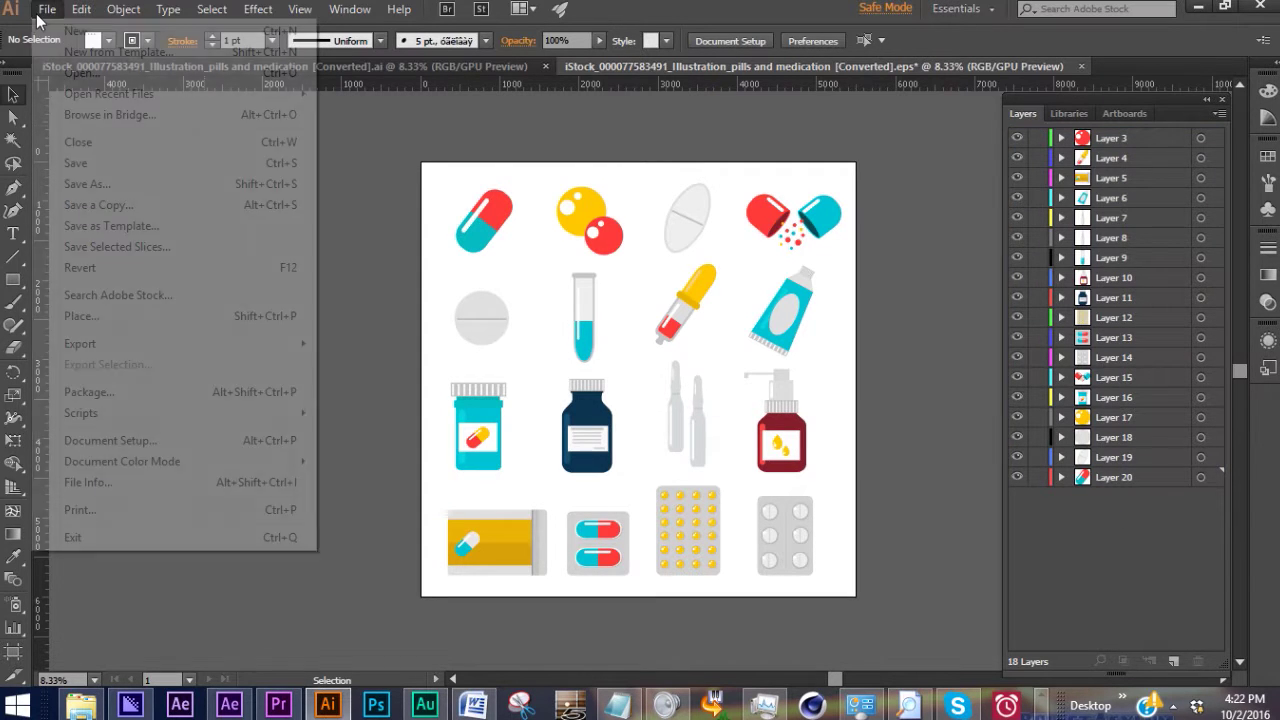
left_click(104, 163)
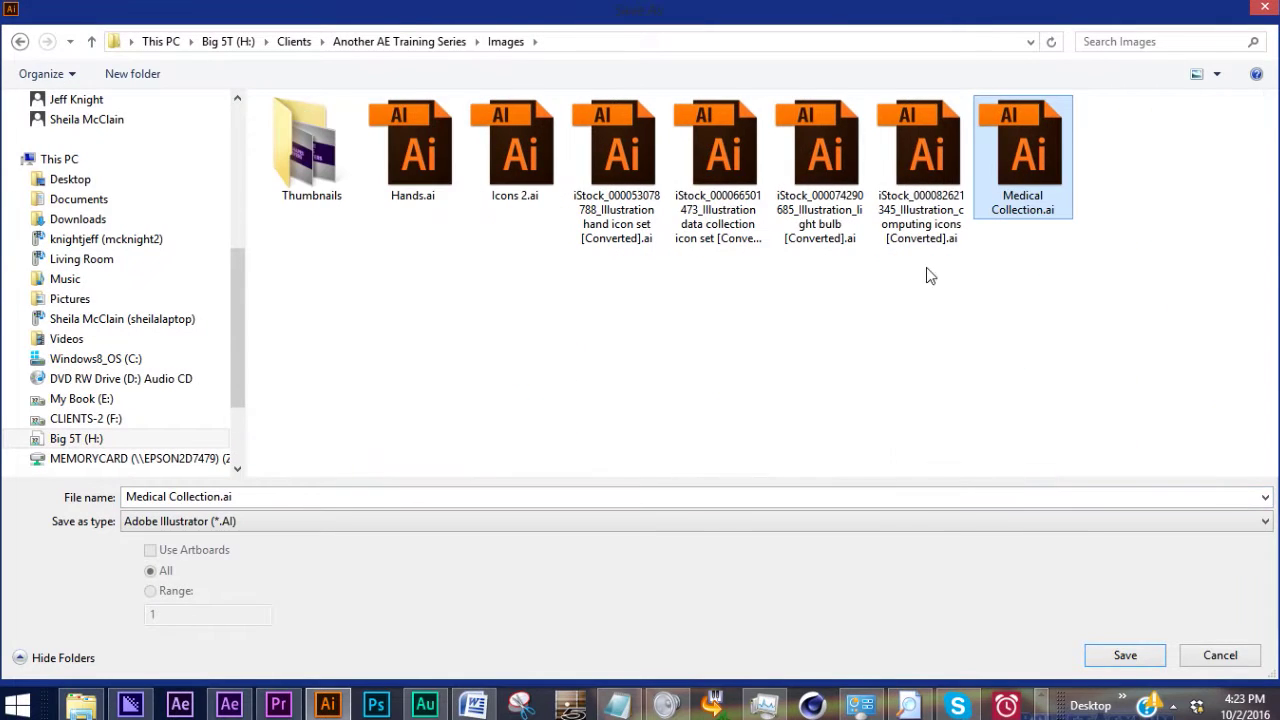
left_click(1126, 655)
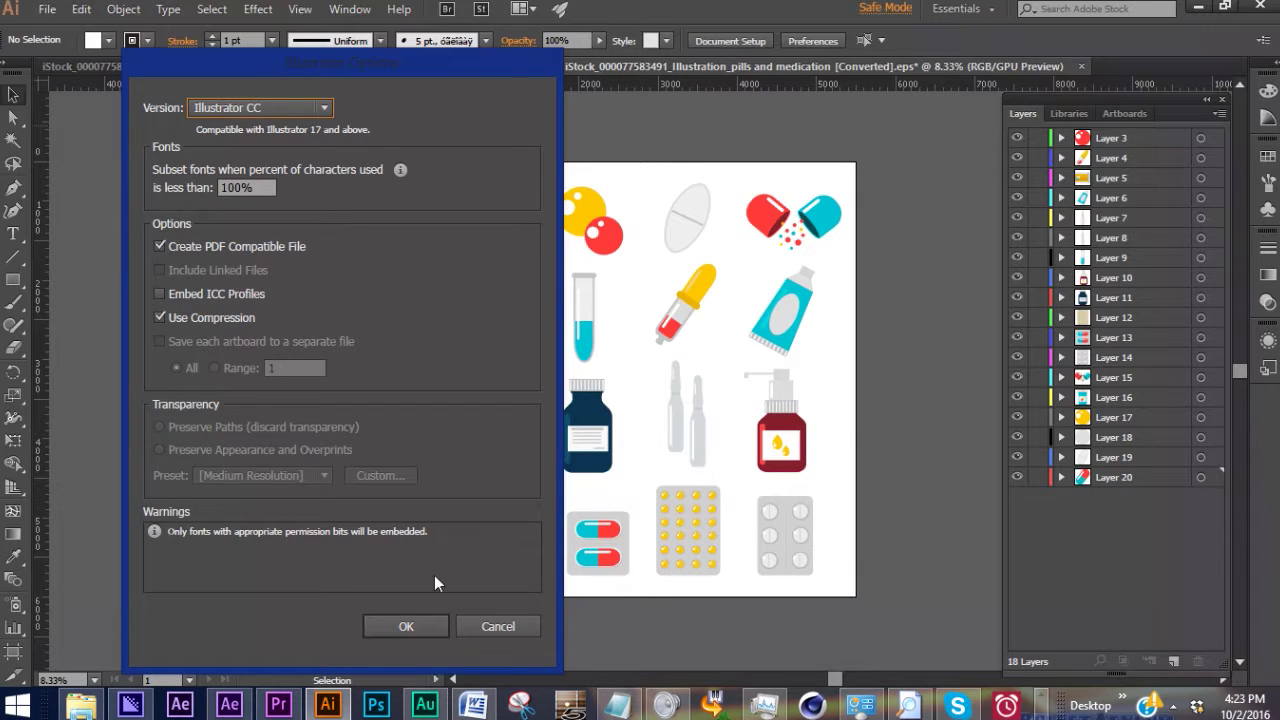
left_click(400, 625)
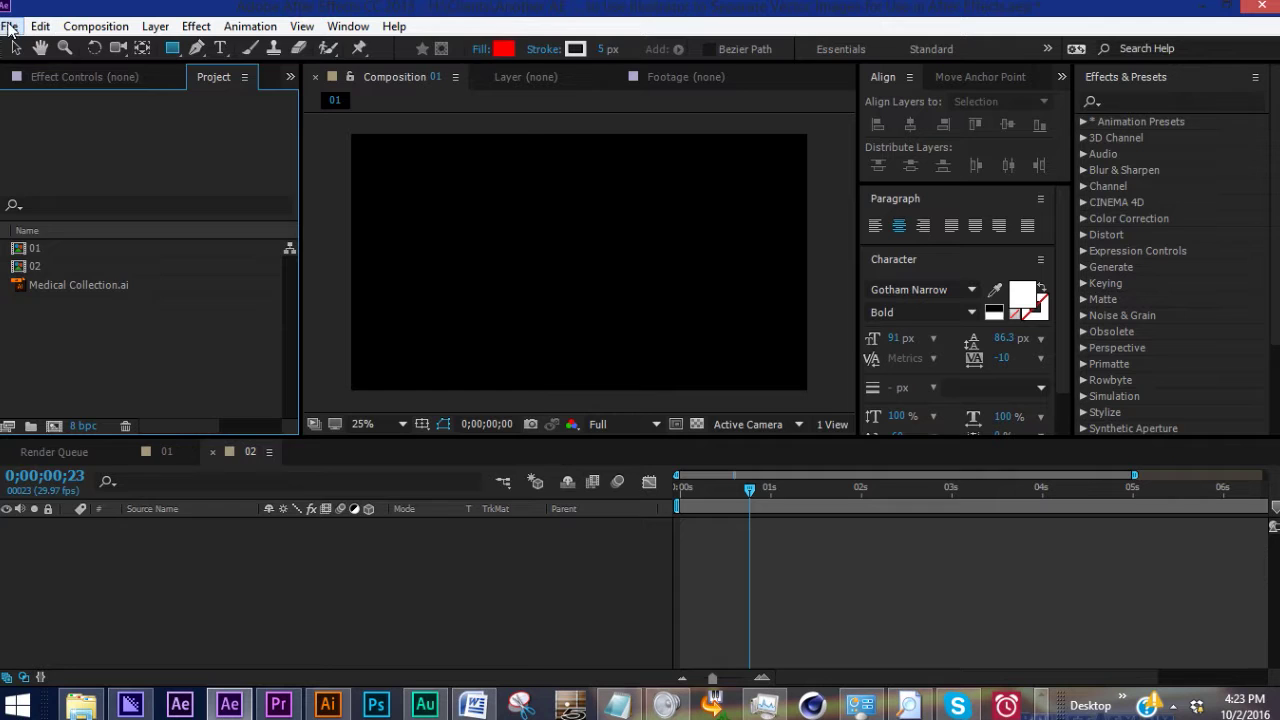
- Import Medical Collection.ai from the Images folder as footage with merged layers
left_click(8, 26)
mouse_move(160, 262)
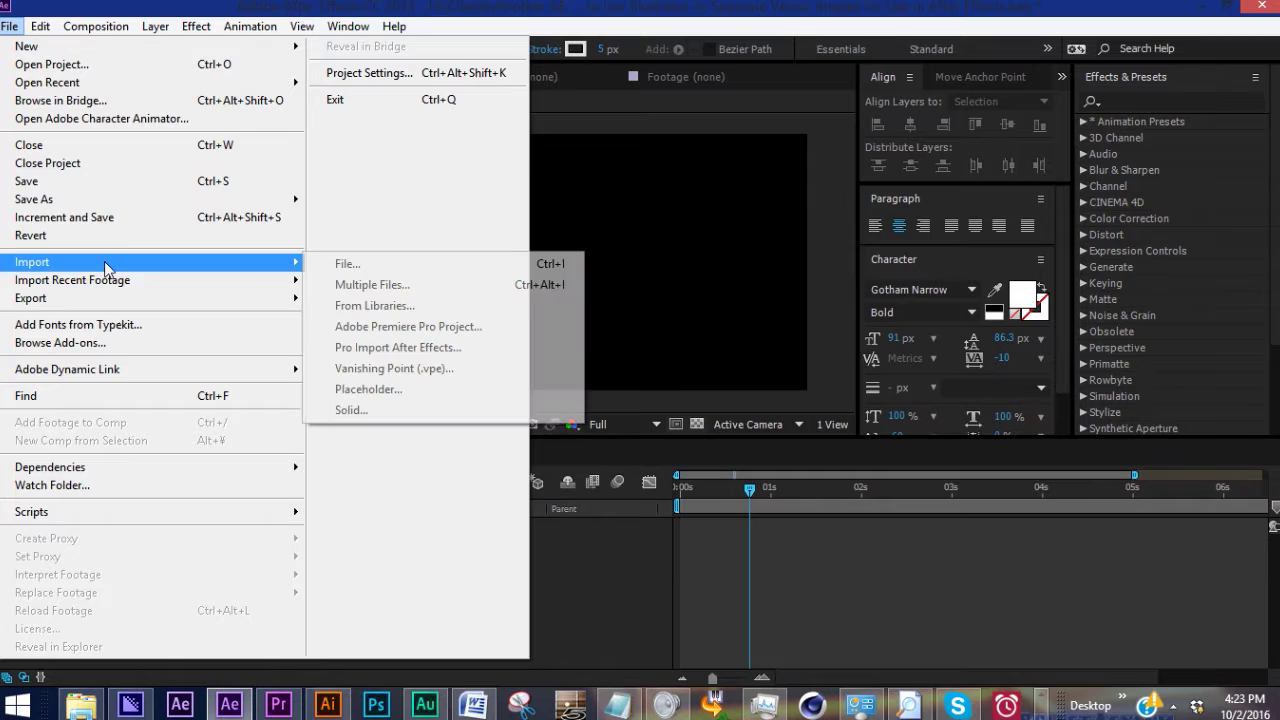
left_click(408, 264)
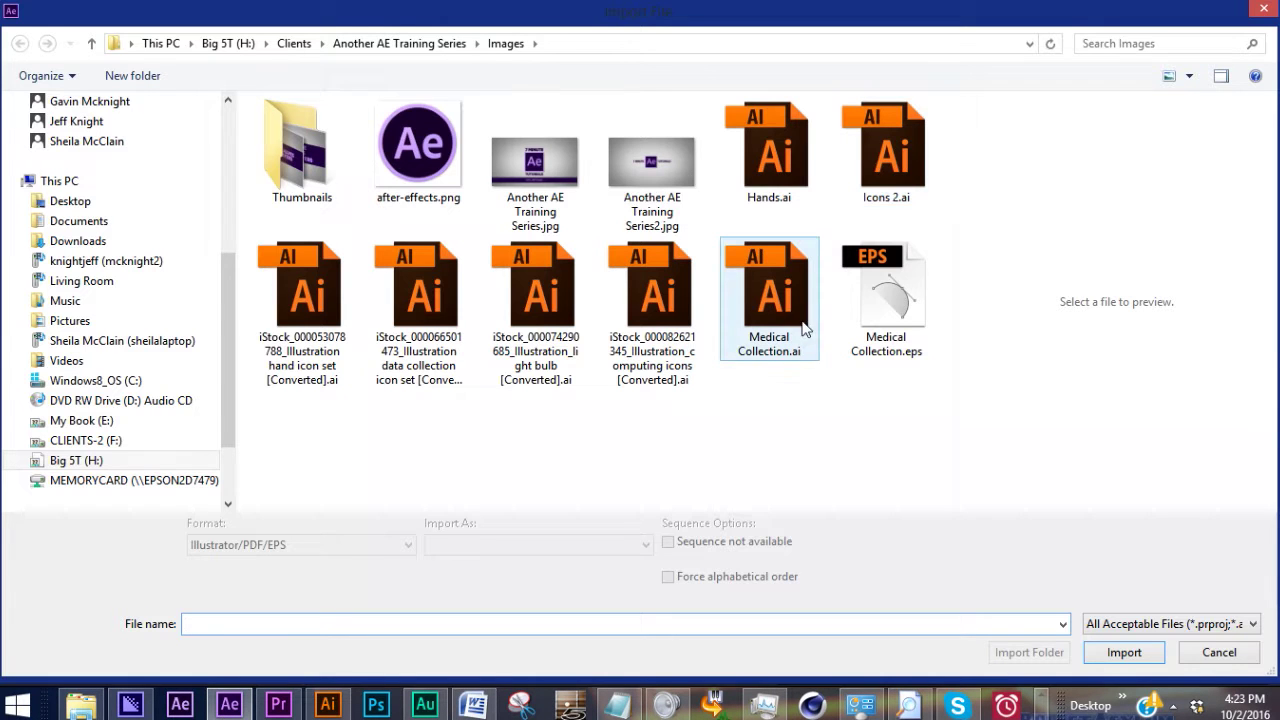
left_click(752, 335)
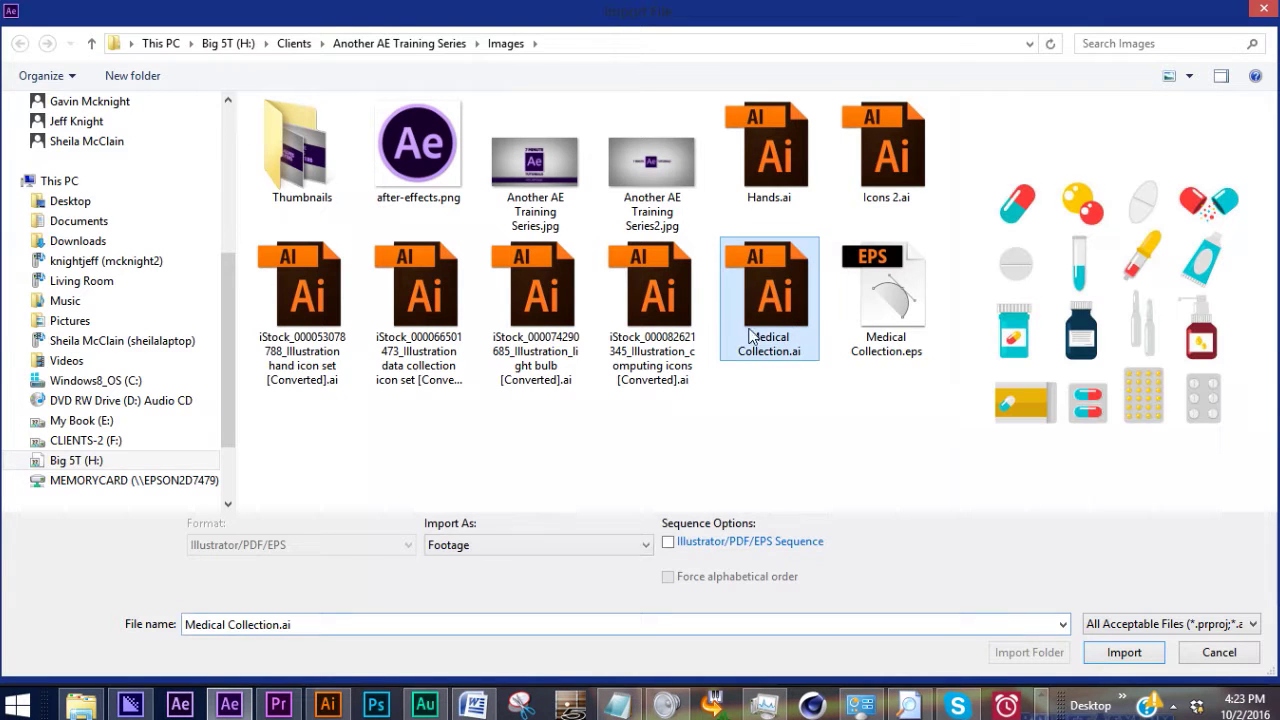
left_click(490, 550)
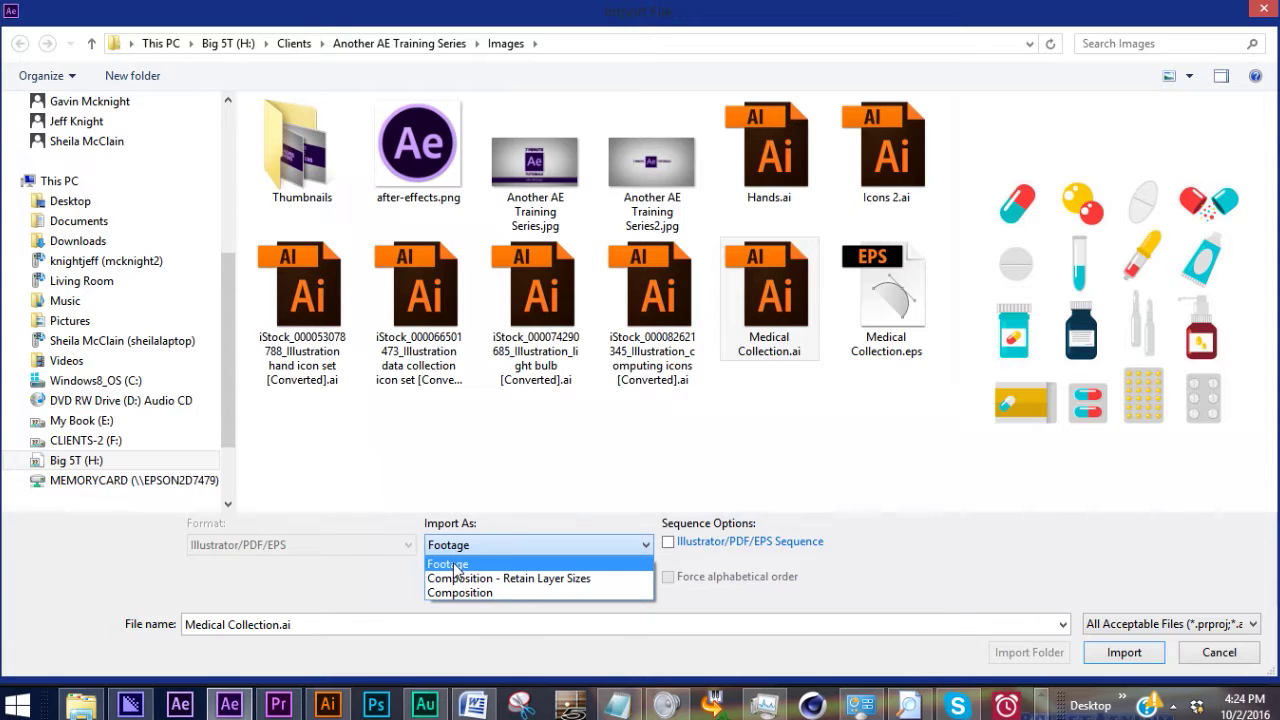
left_click(770, 307)
double_click(784, 310)
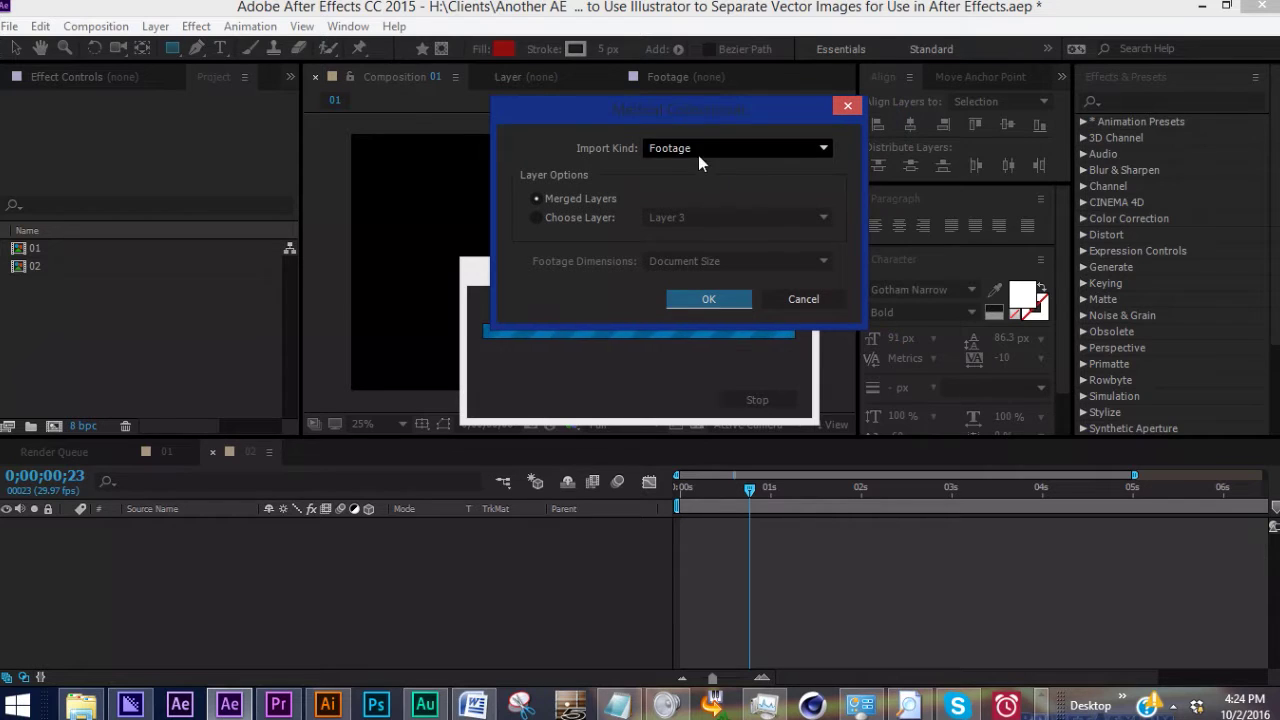
left_click(700, 298)
- Add the merged Medical Collection.ai footage to composition 02 and scale its layer down
left_click_drag(40, 285, 205, 560)
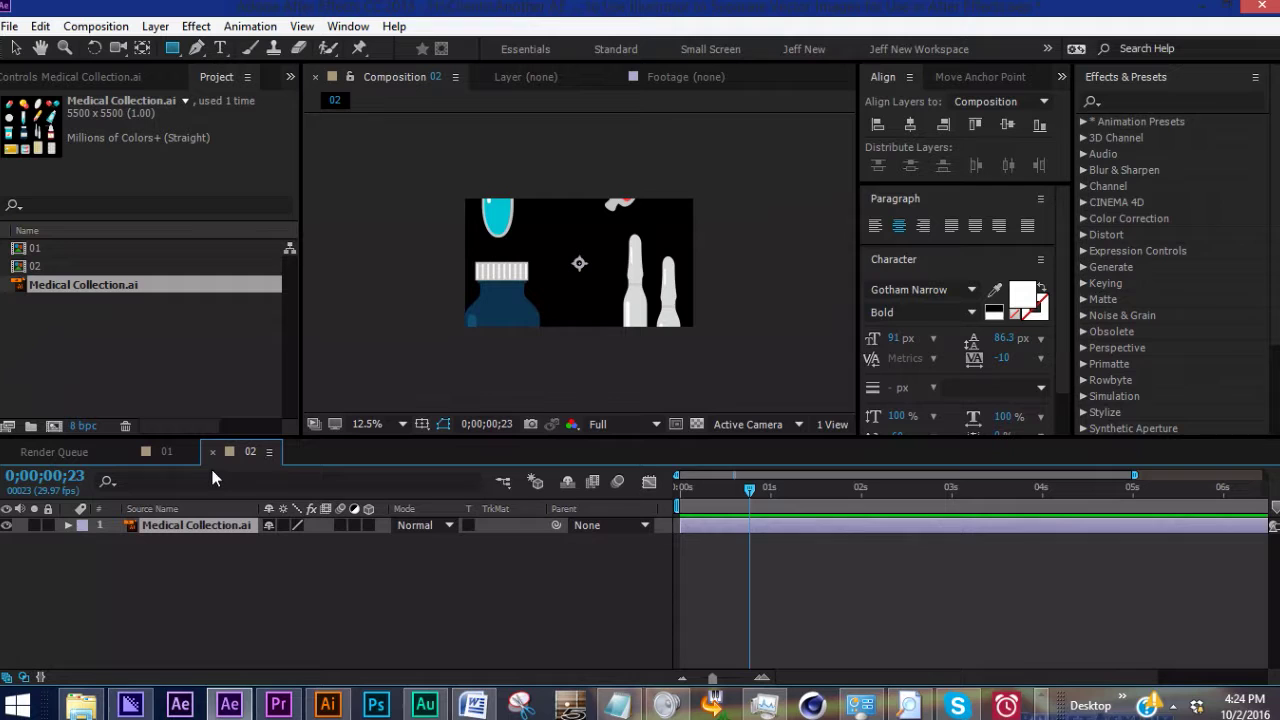
key("s")
left_click_drag(290, 541, 160, 541)
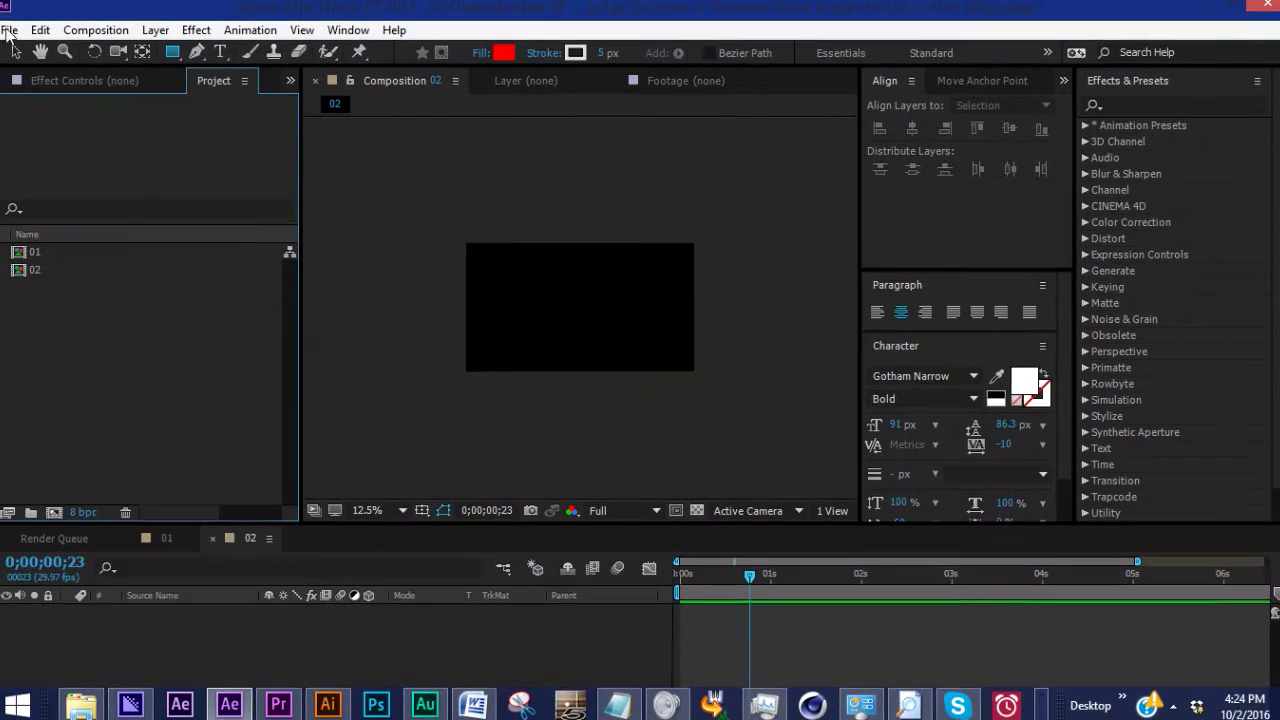
- Import Medical Collection.ai from the Images folder as a composition and open that composition
left_click(8, 26)
mouse_move(200, 262)
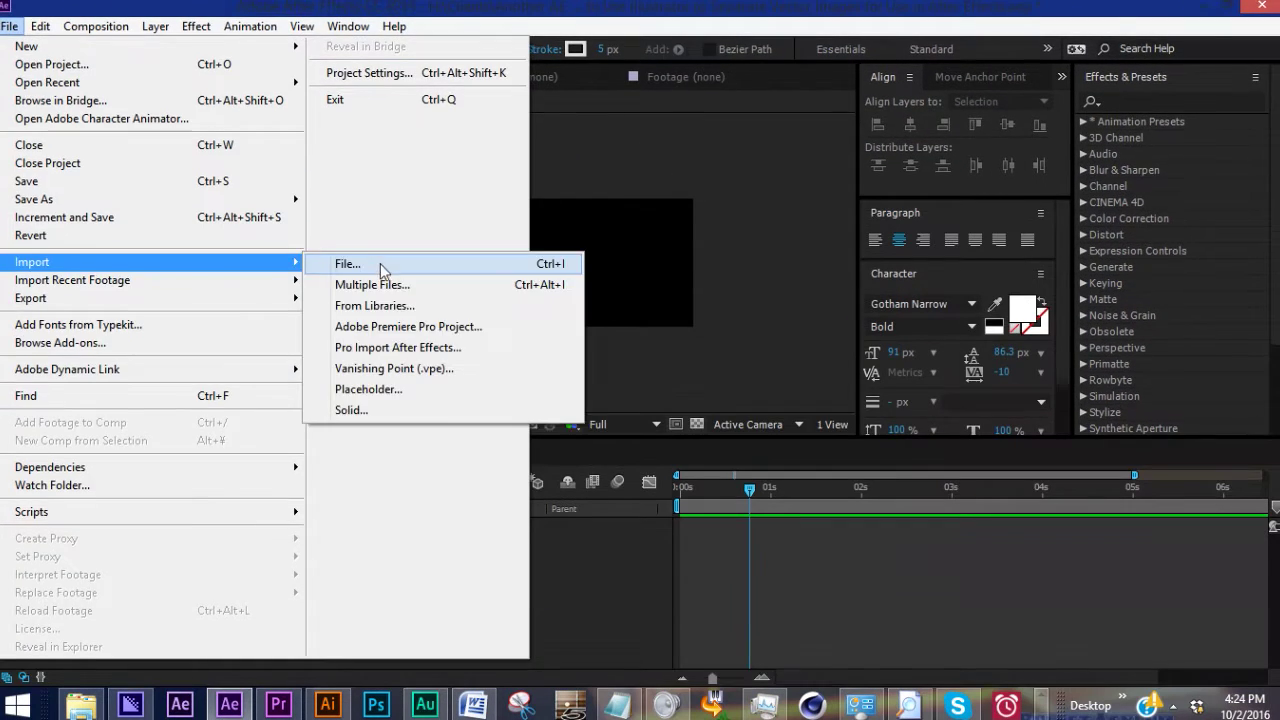
left_click(380, 263)
left_click(769, 300)
left_click(519, 541)
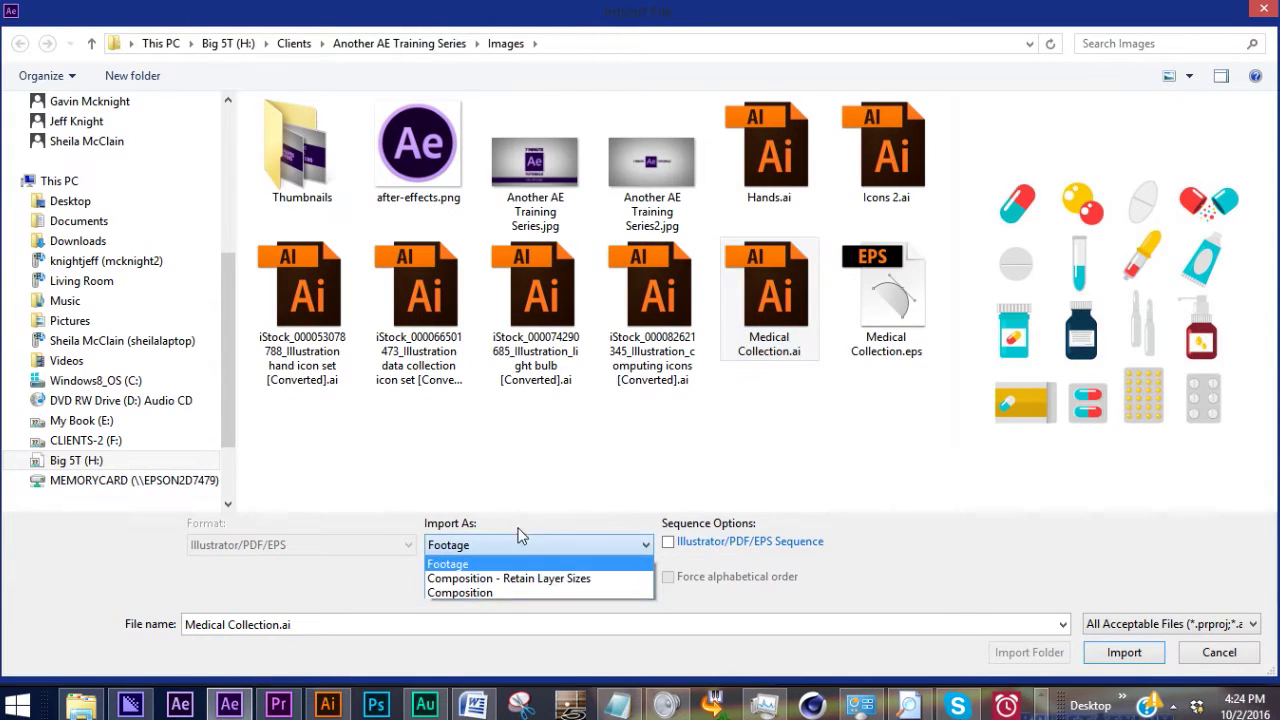
left_click(460, 592)
left_click(1124, 652)
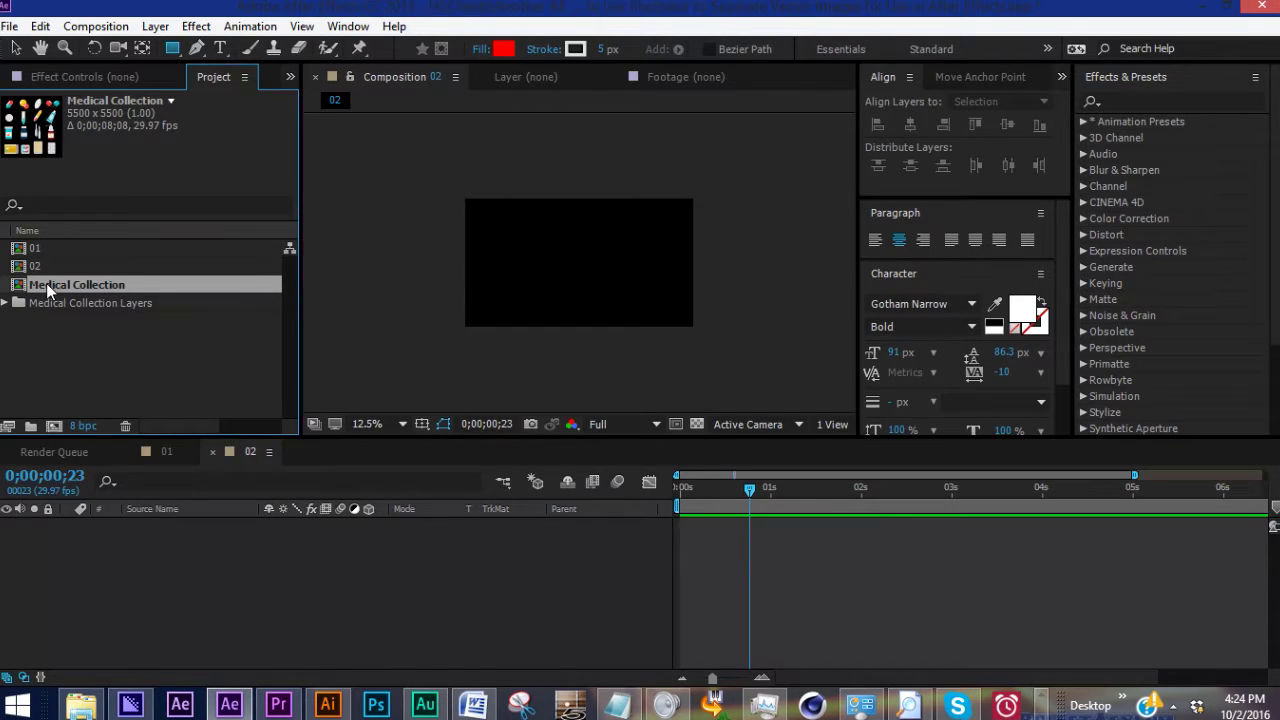
double_click(47, 286)
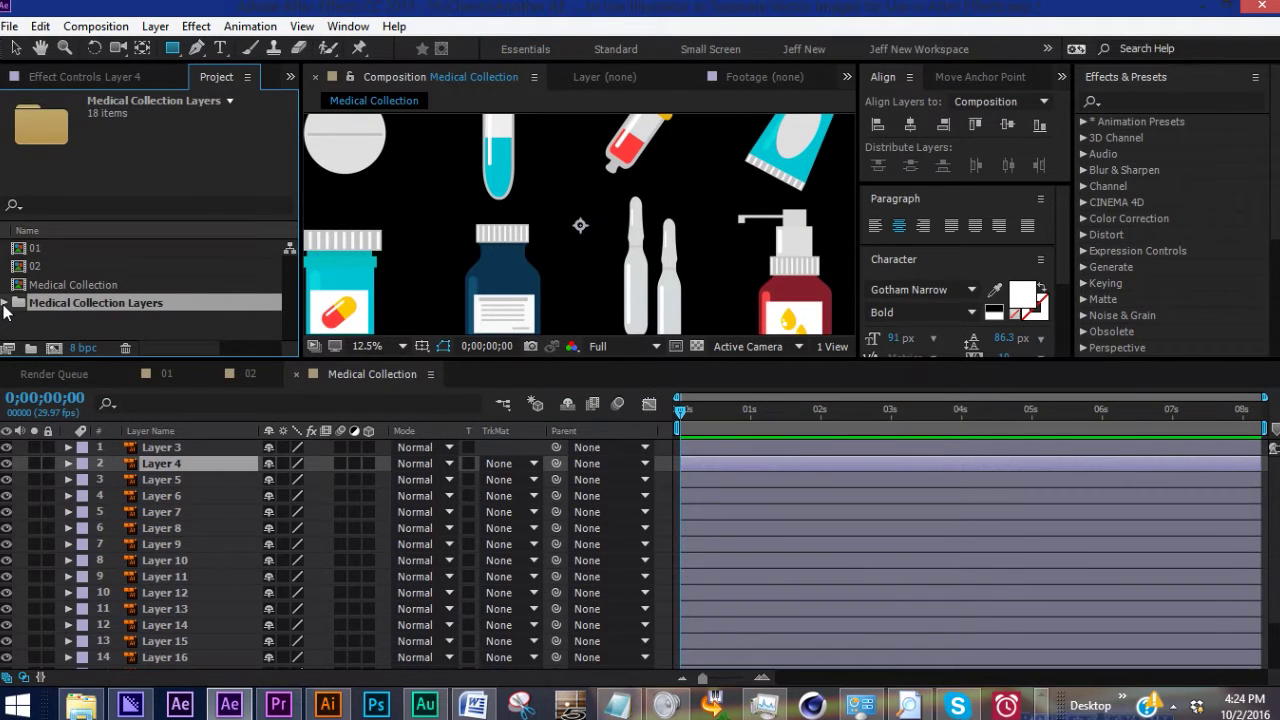
- Expand the Medical Collection Layers folder and examine the previews of its individual layer files
left_click(5, 303)
left_click(75, 277)
scroll(106, 303, "down", 4)
left_click(106, 303)
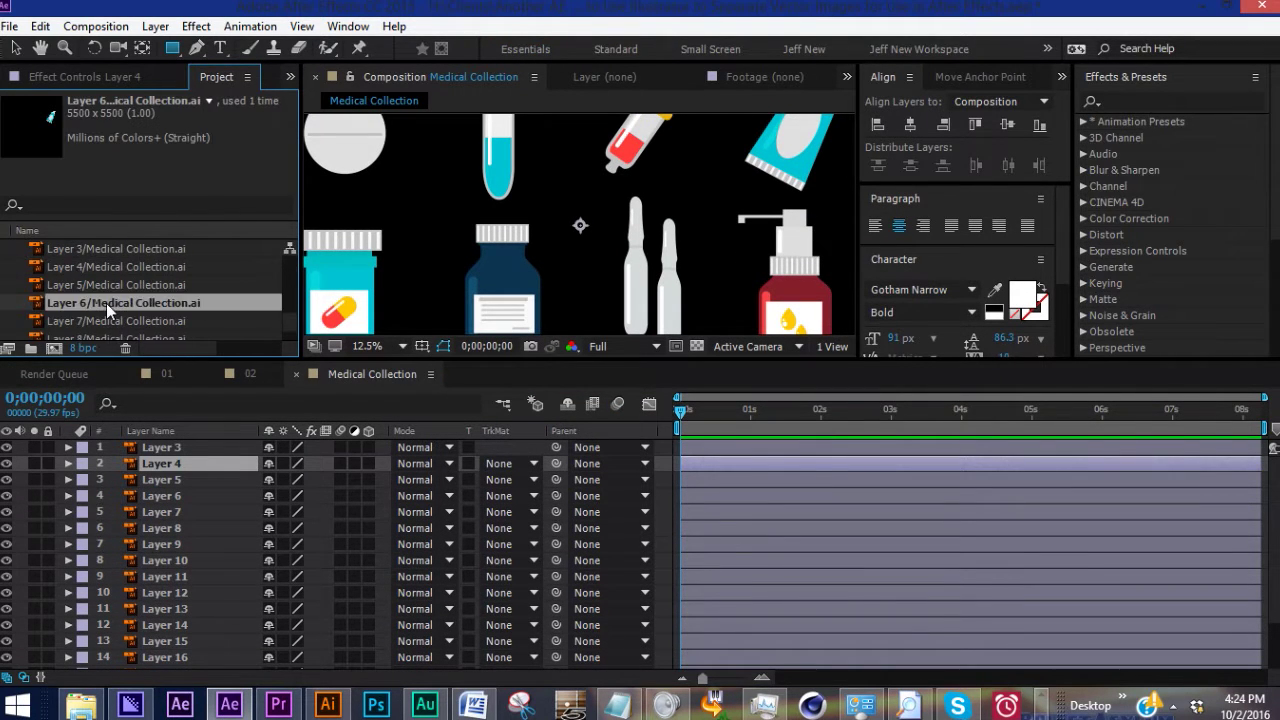
scroll(106, 303, "down", 1)
left_click(110, 307)
left_click(156, 319)
left_click(157, 285)
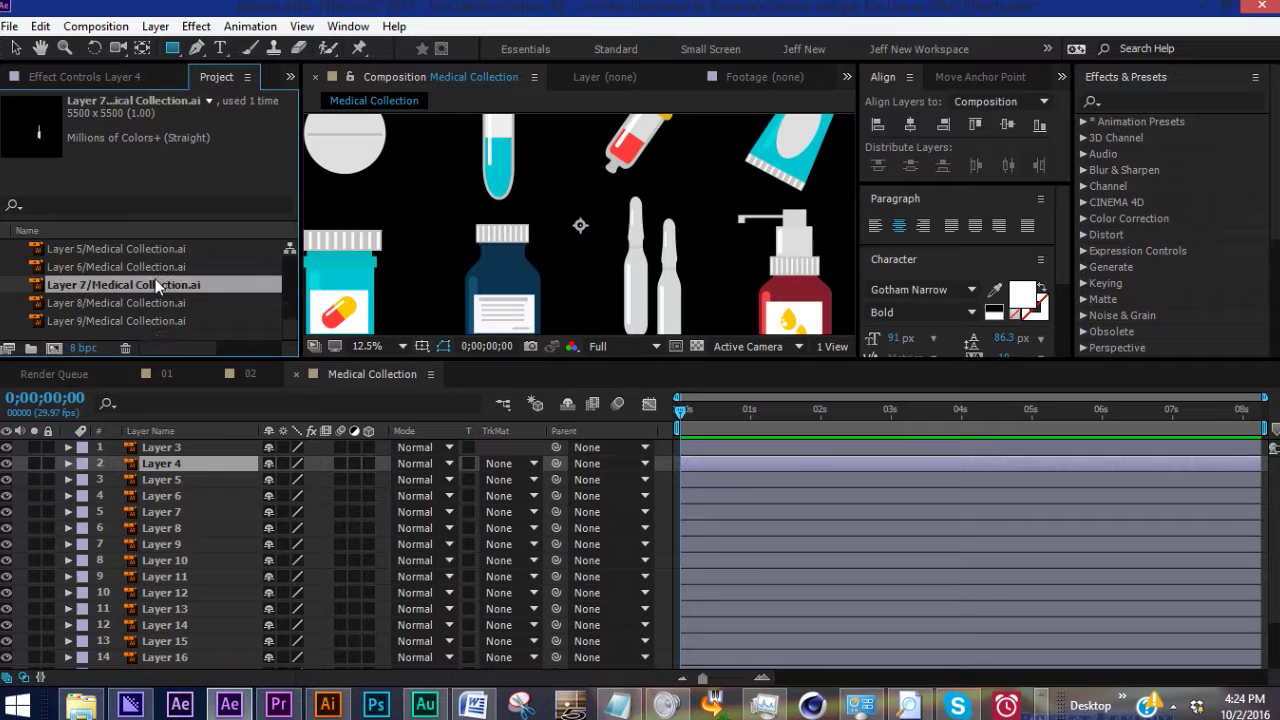
scroll(164, 294, "up", 2)
scroll(164, 294, "up", 4)
left_click(95, 302)
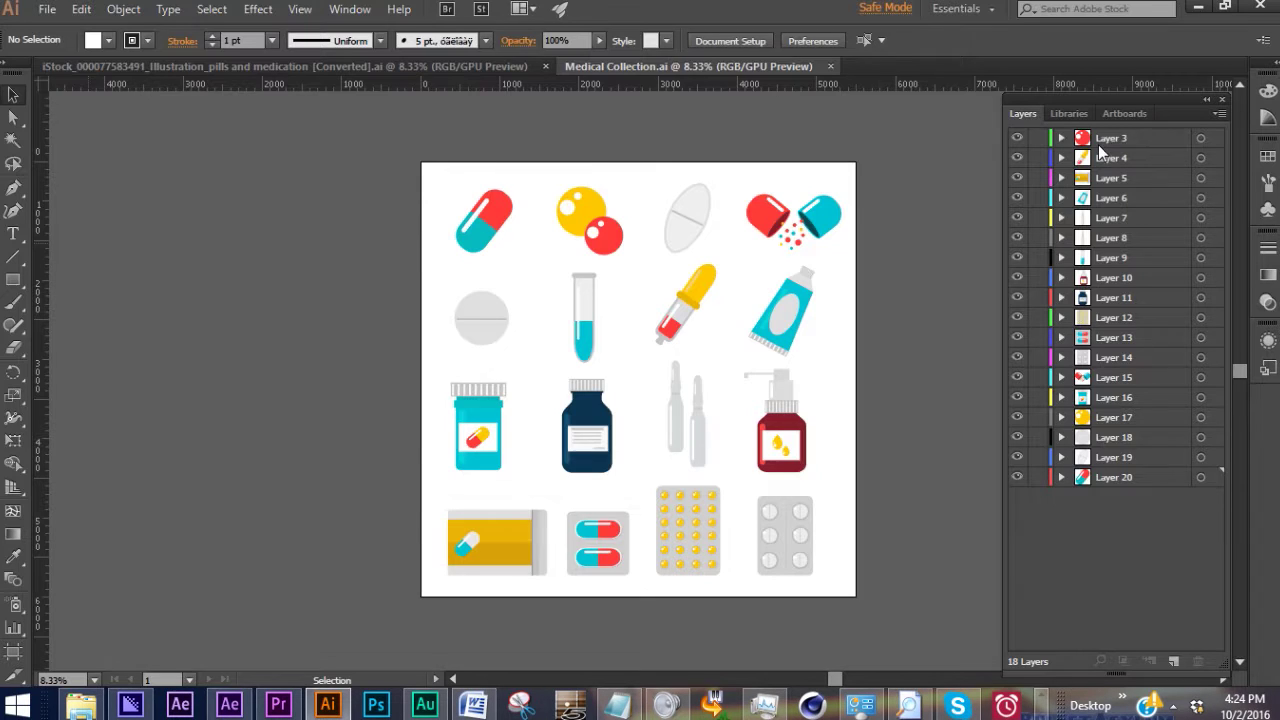
- In Illustrator, rename Layer 3 as Pill and Layer 4 as Syringe
left_click(1099, 146)
type("Pill")
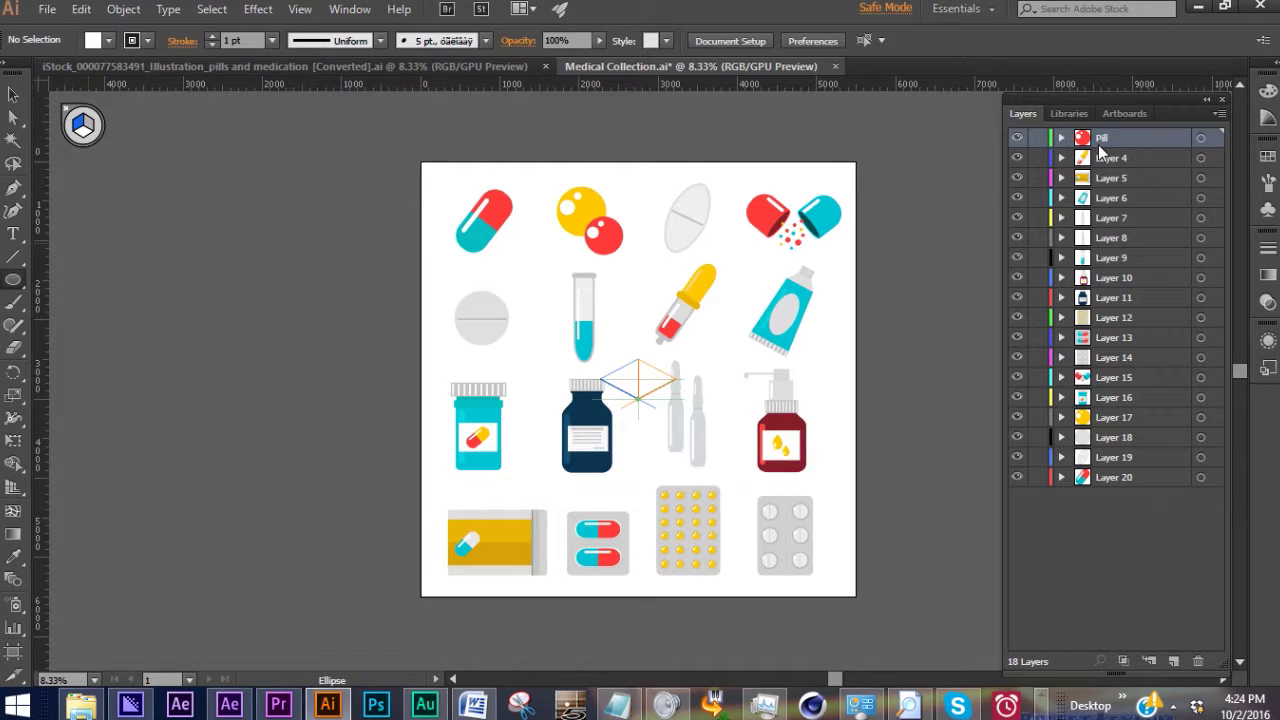
double_click(1112, 158)
type("Syringe")
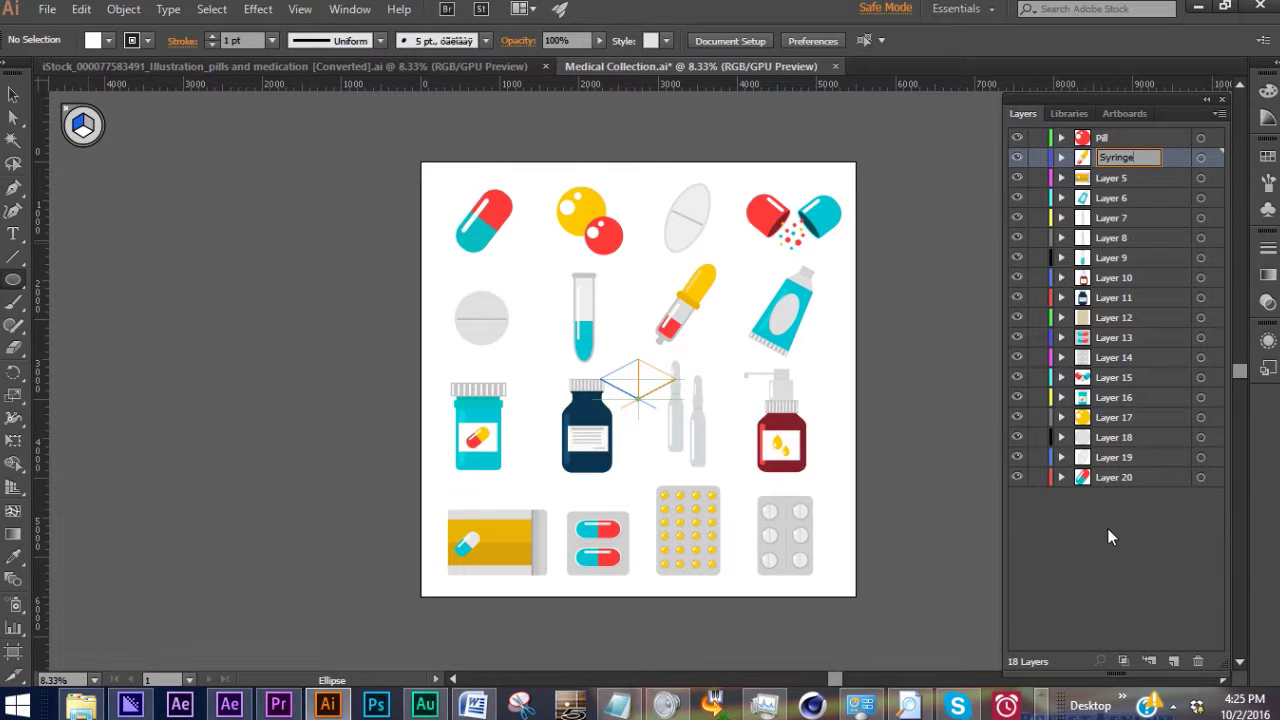
left_click(1107, 528)
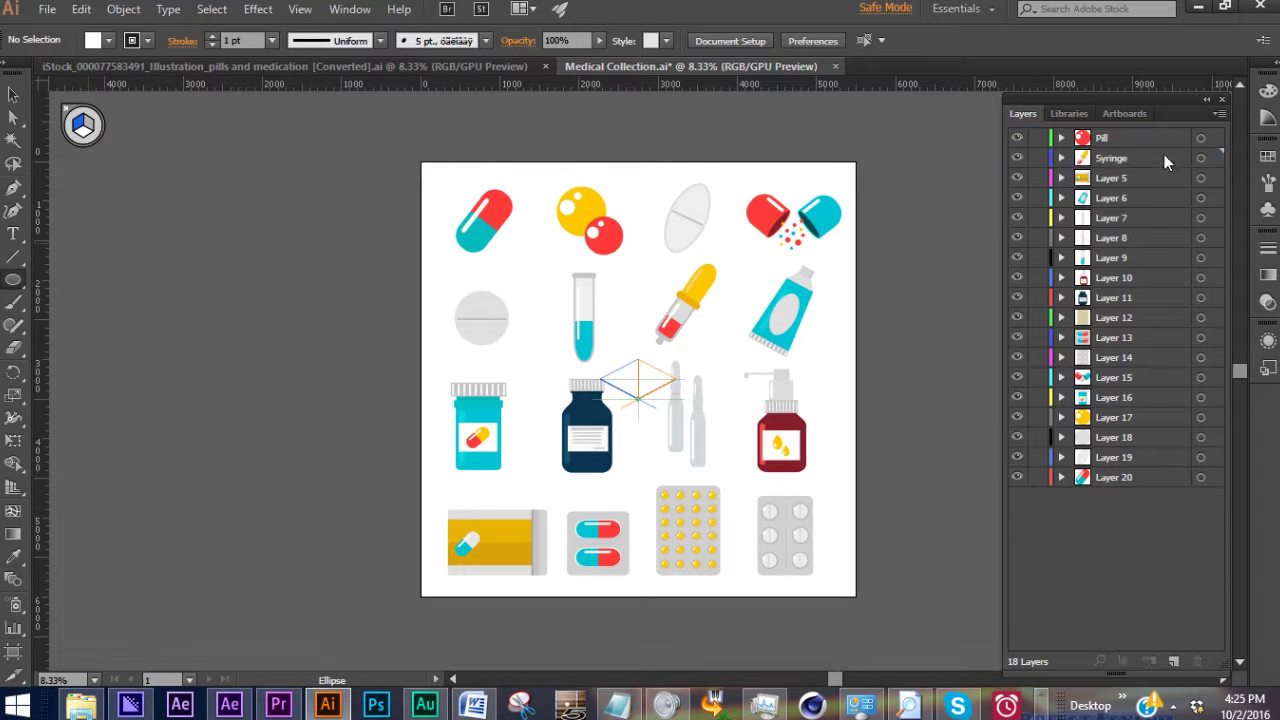
- Back in After Effects, add Layer 16/Medical Collection.ai to composition 01, with the pill bottle centred in the frame at 84% scale
left_click(230, 706)
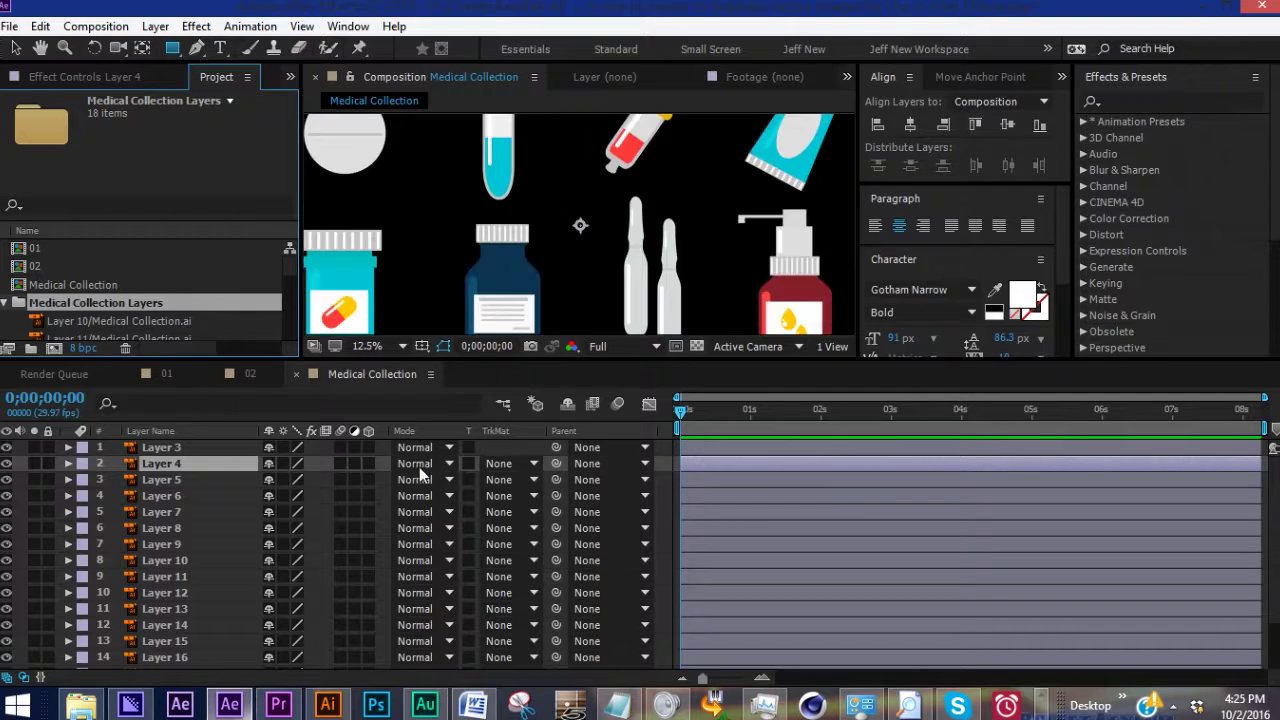
left_click(158, 482)
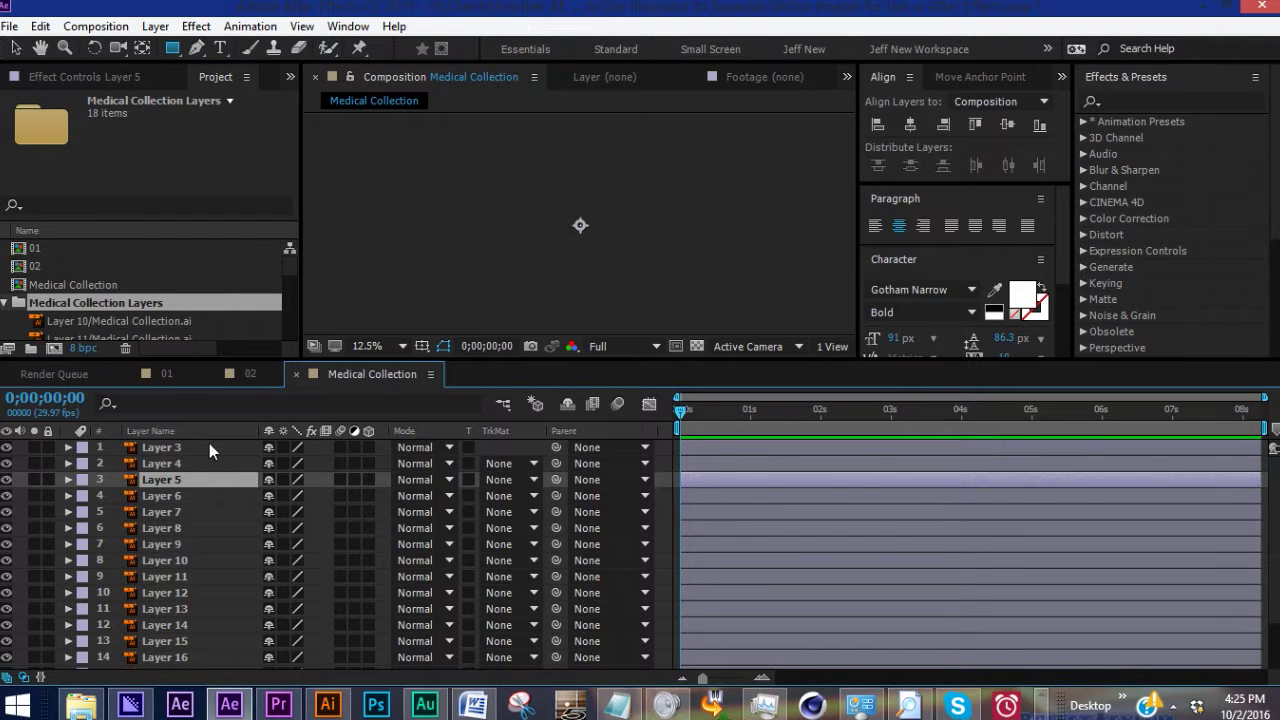
left_click(162, 464)
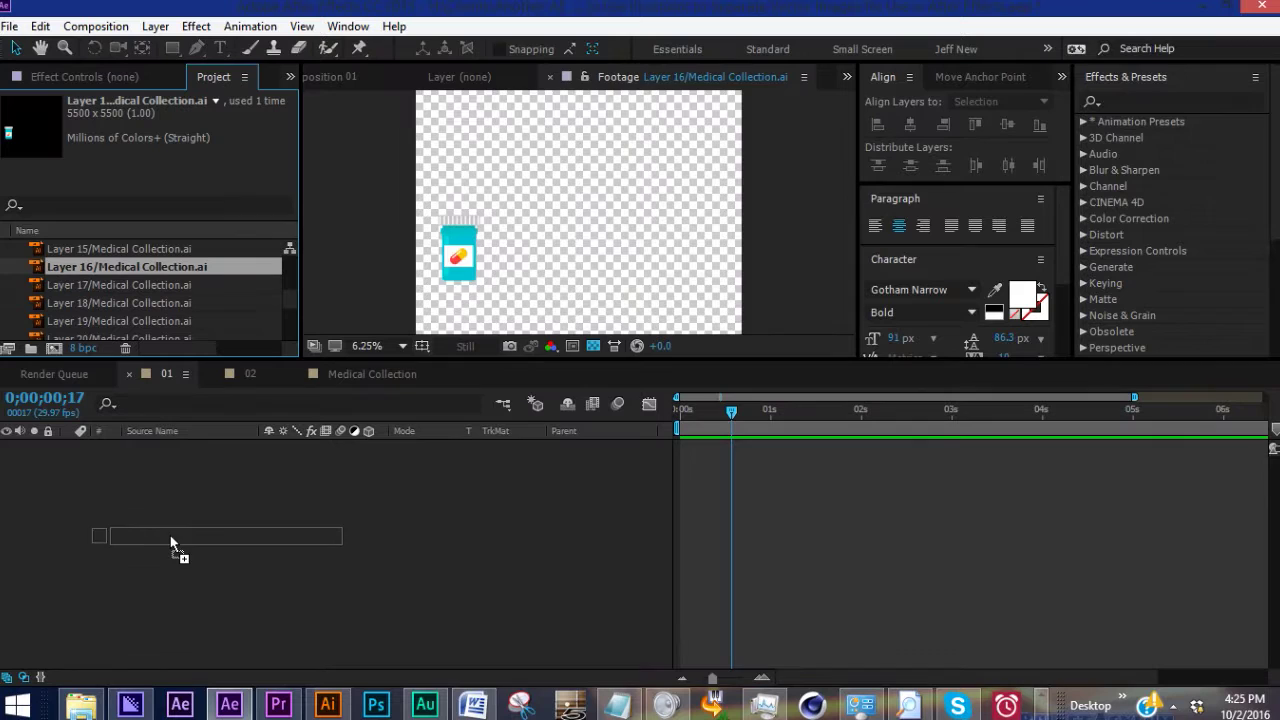
left_click_drag(171, 540, 171, 512)
key("p")
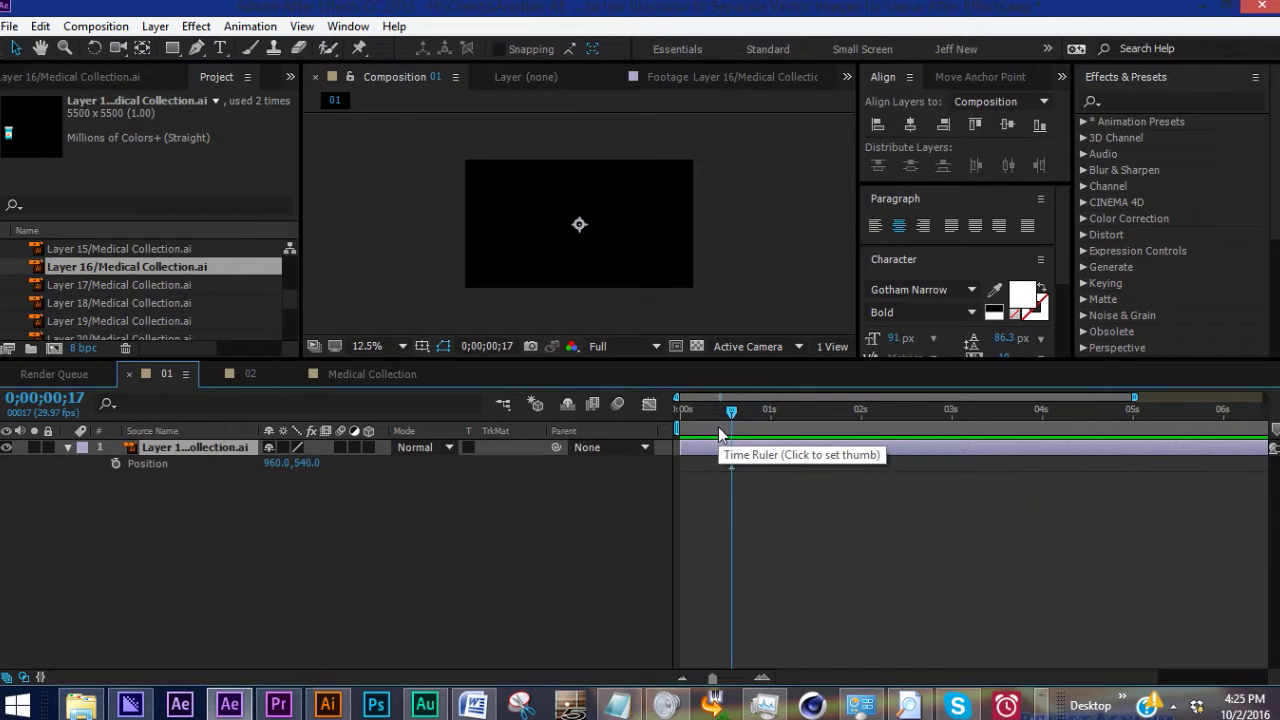
scroll(593, 291, "down", 1)
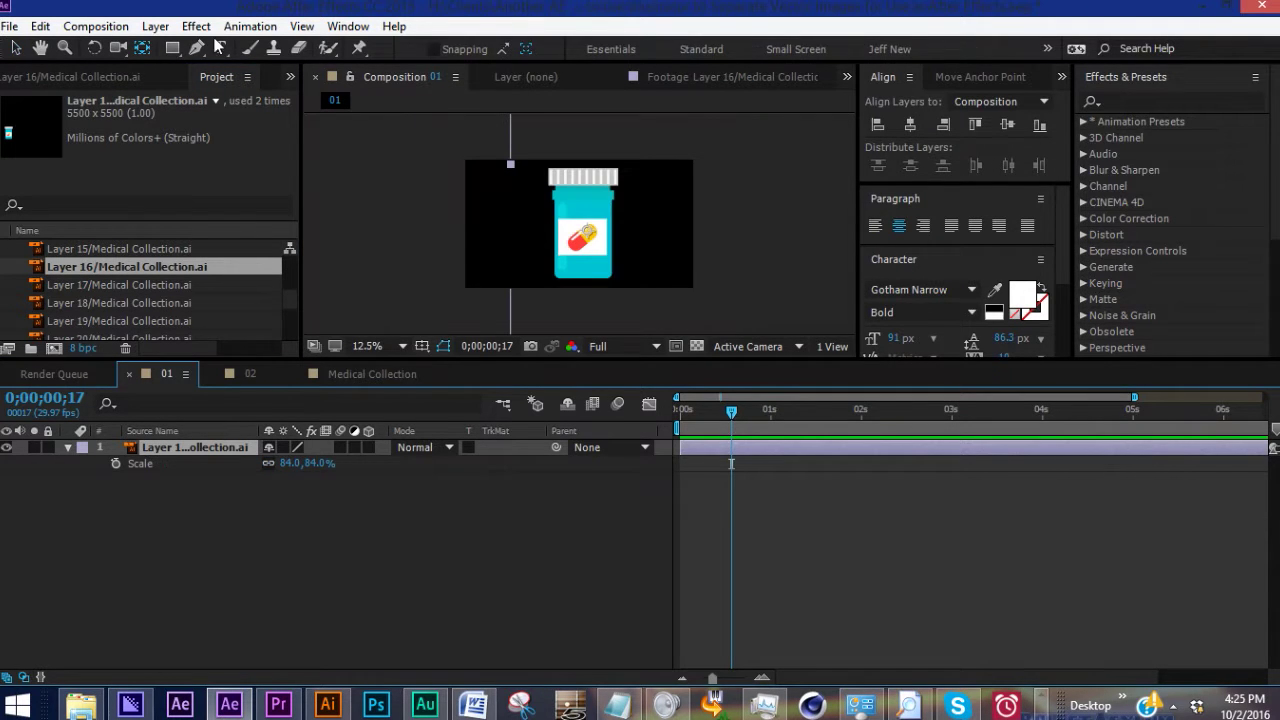
- Create shapes from the pill bottle vector layer and expand the contents of the outlines layer
left_click(157, 27)
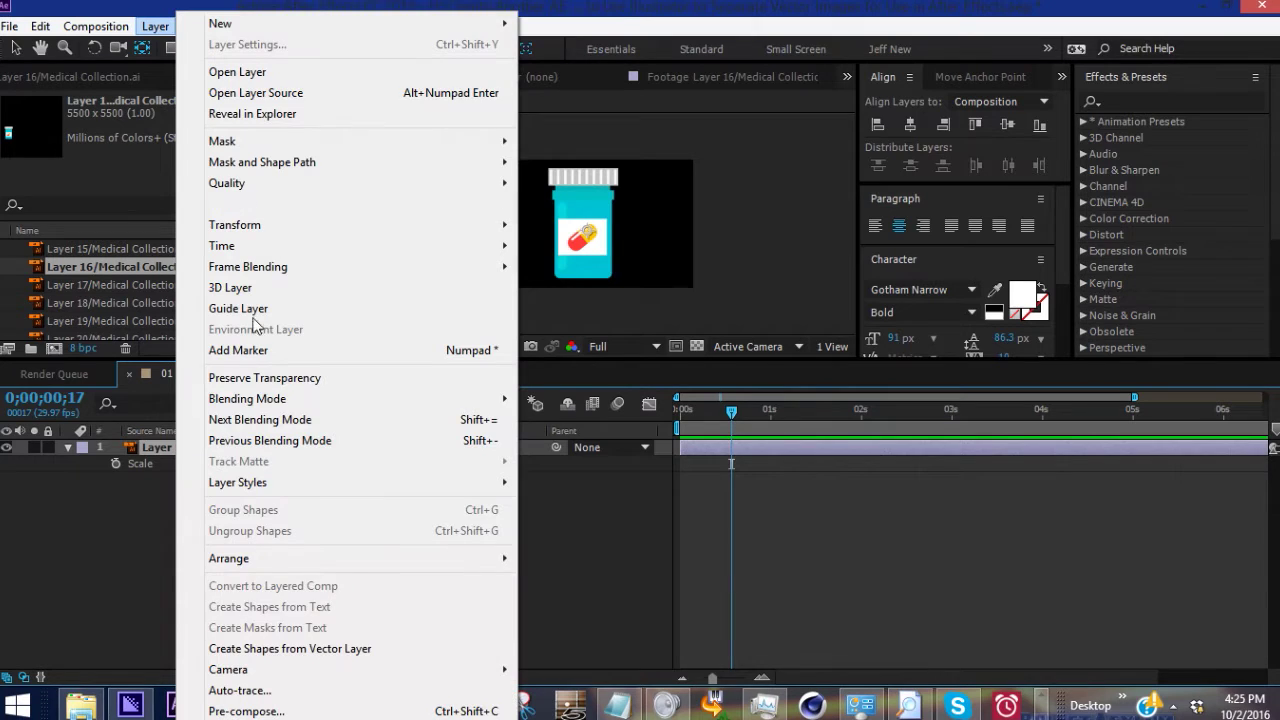
left_click(241, 649)
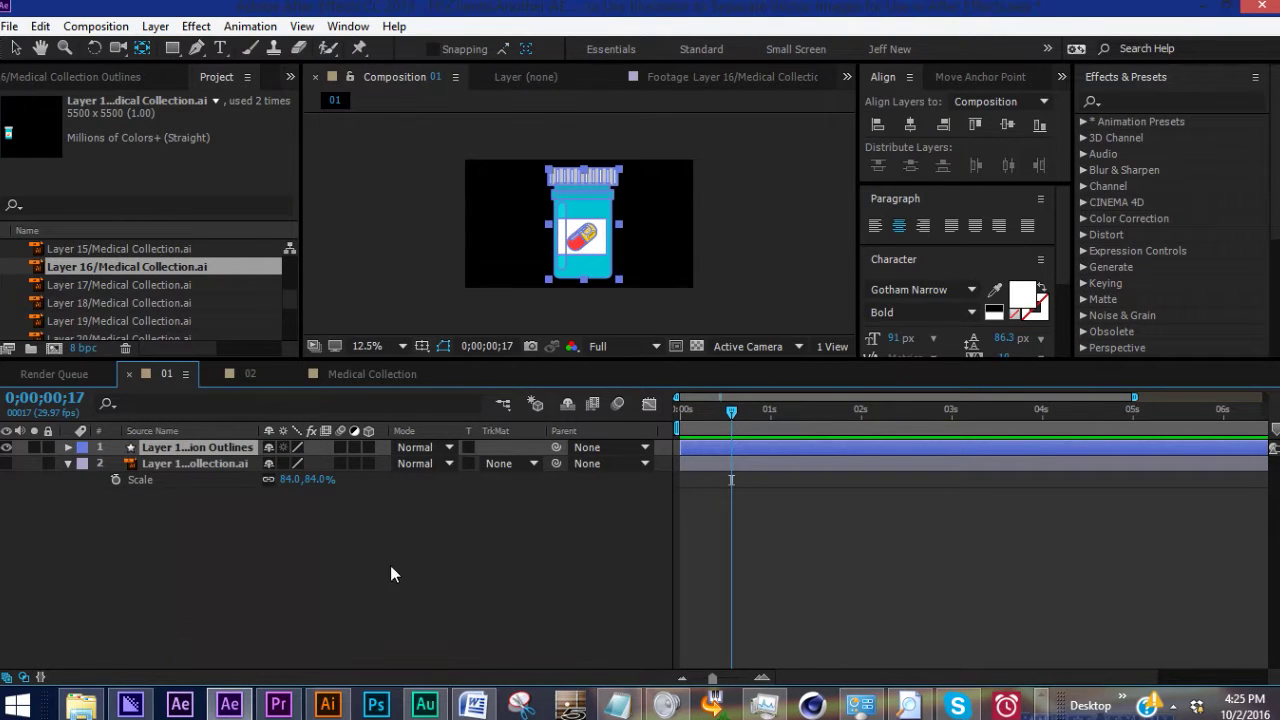
left_click(68, 447)
left_click(85, 463)
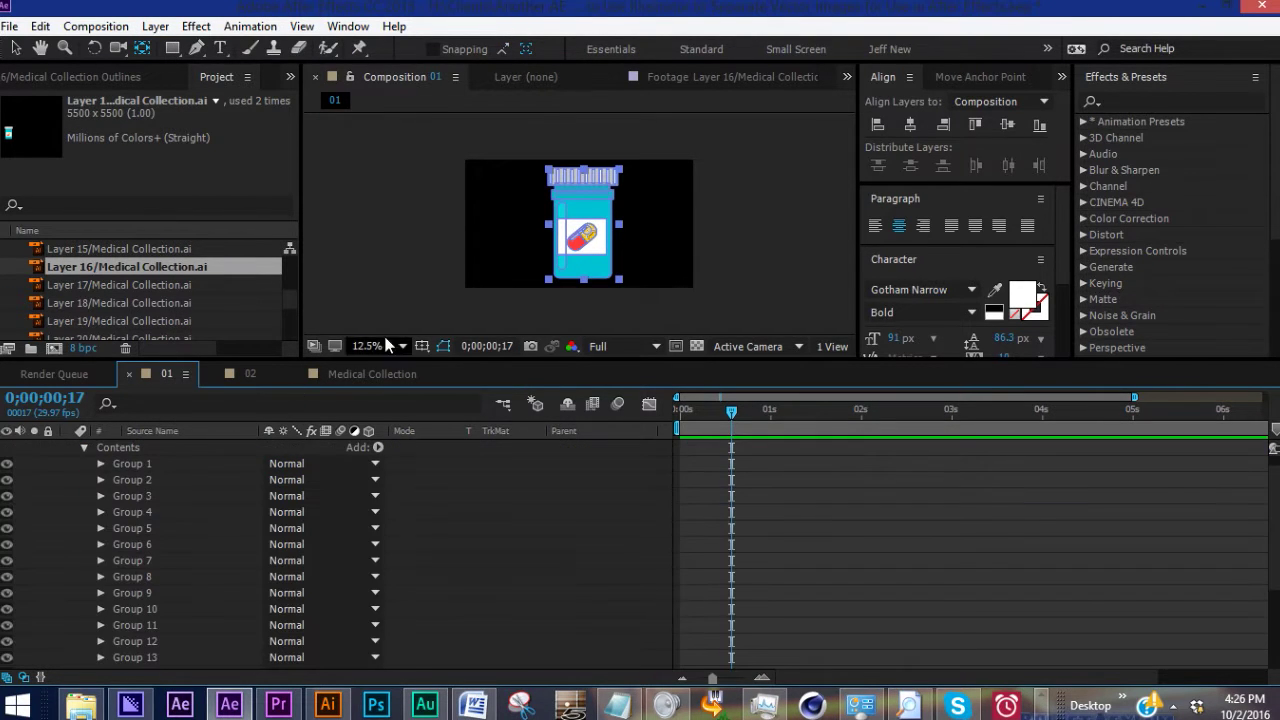
scroll(105, 507, "up", 3)
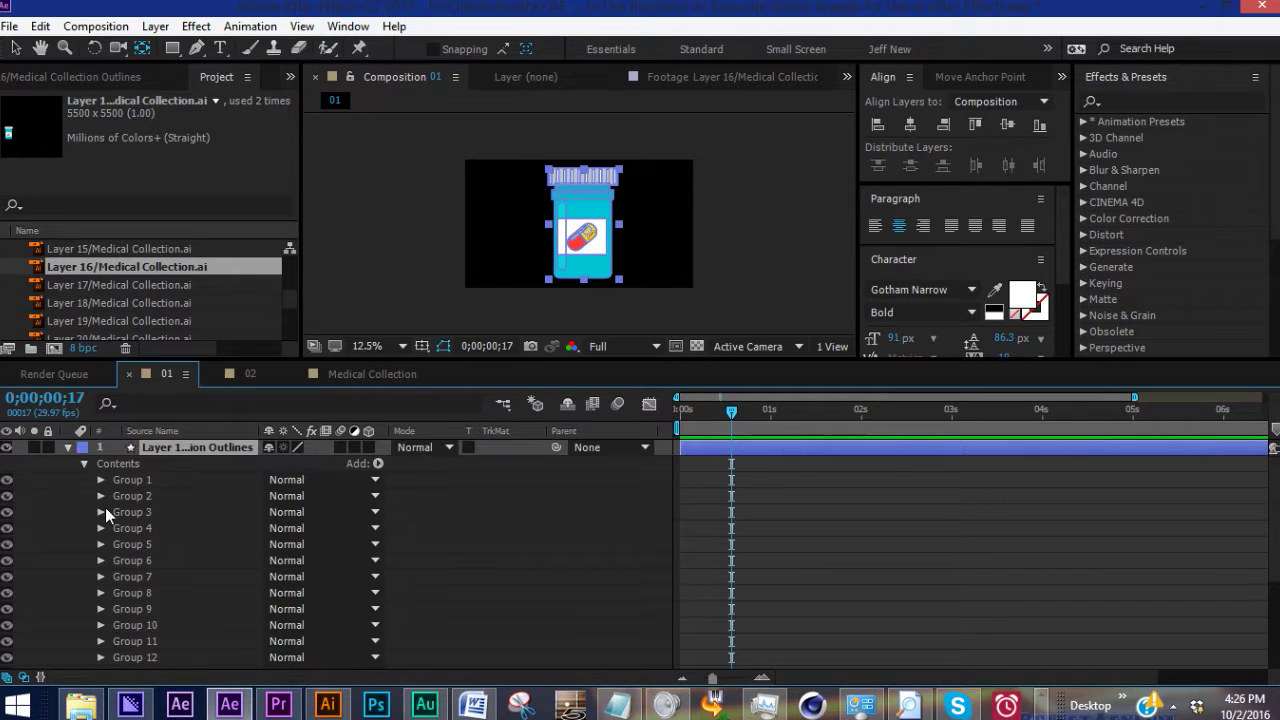
- Collapse the outlines layer and delete the original pill bottle vector layer beneath it
left_click(68, 447)
left_click(175, 464)
key("s")
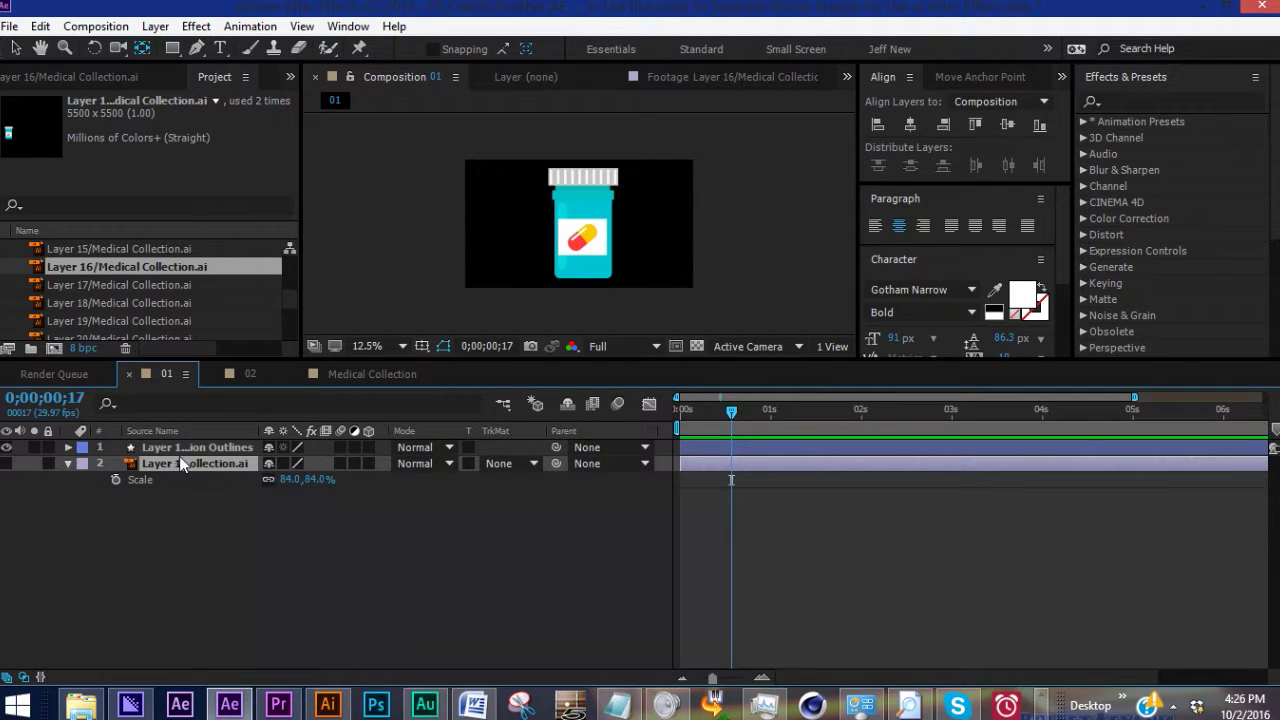
key("Delete")
- Expand the outlines layer and examine which parts of the pill bottle its shape groups correspond to
left_click(68, 447)
left_click(120, 599)
scroll(120, 599, "down", 2)
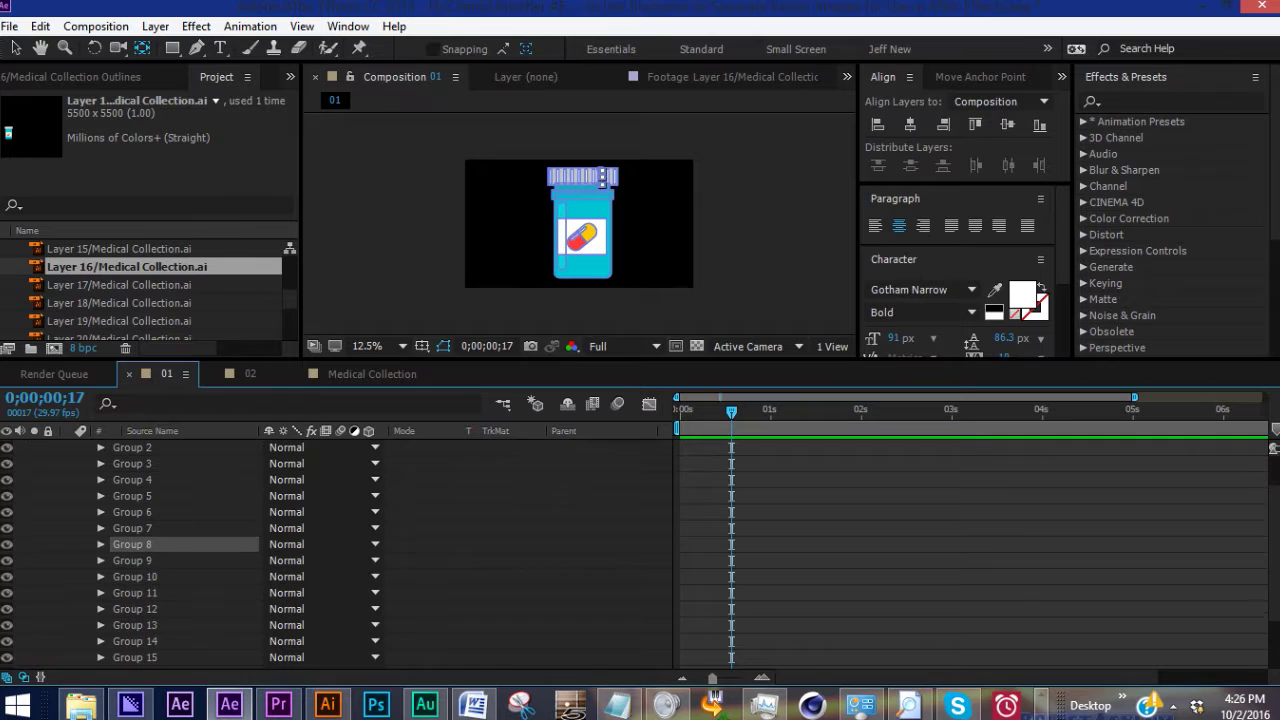
scroll(150, 505, "up", 2)
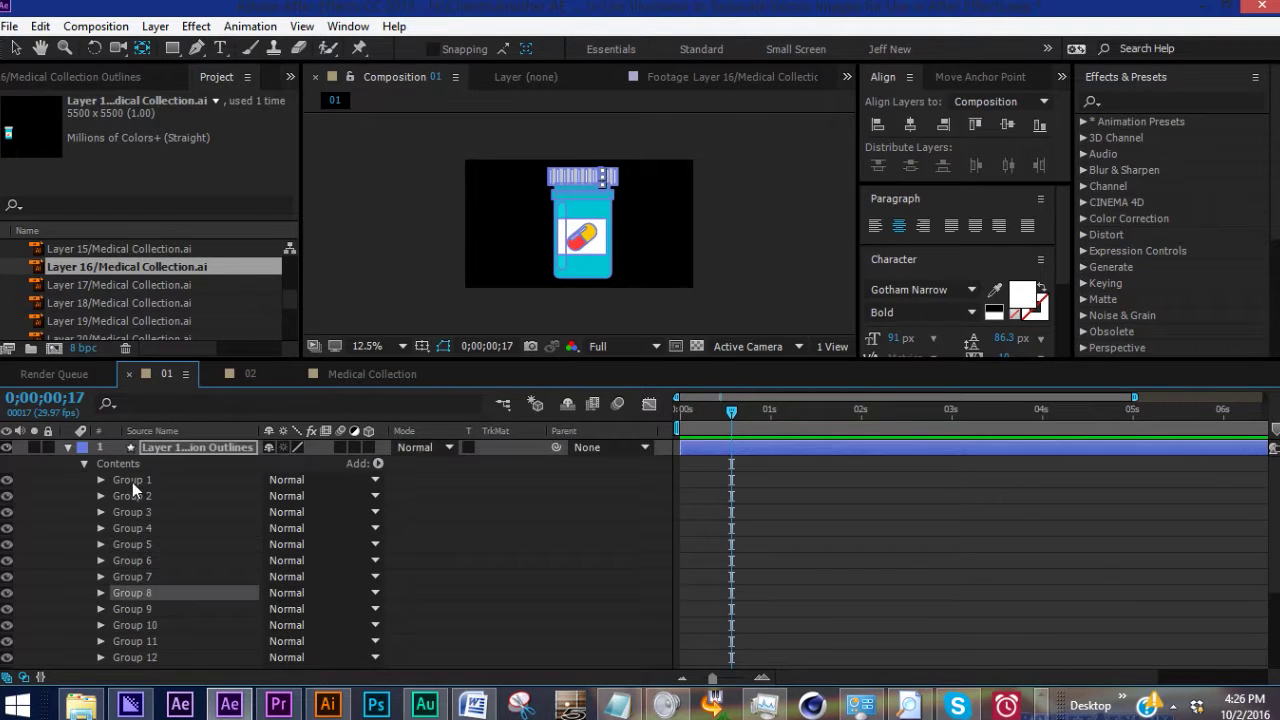
left_click(120, 469)
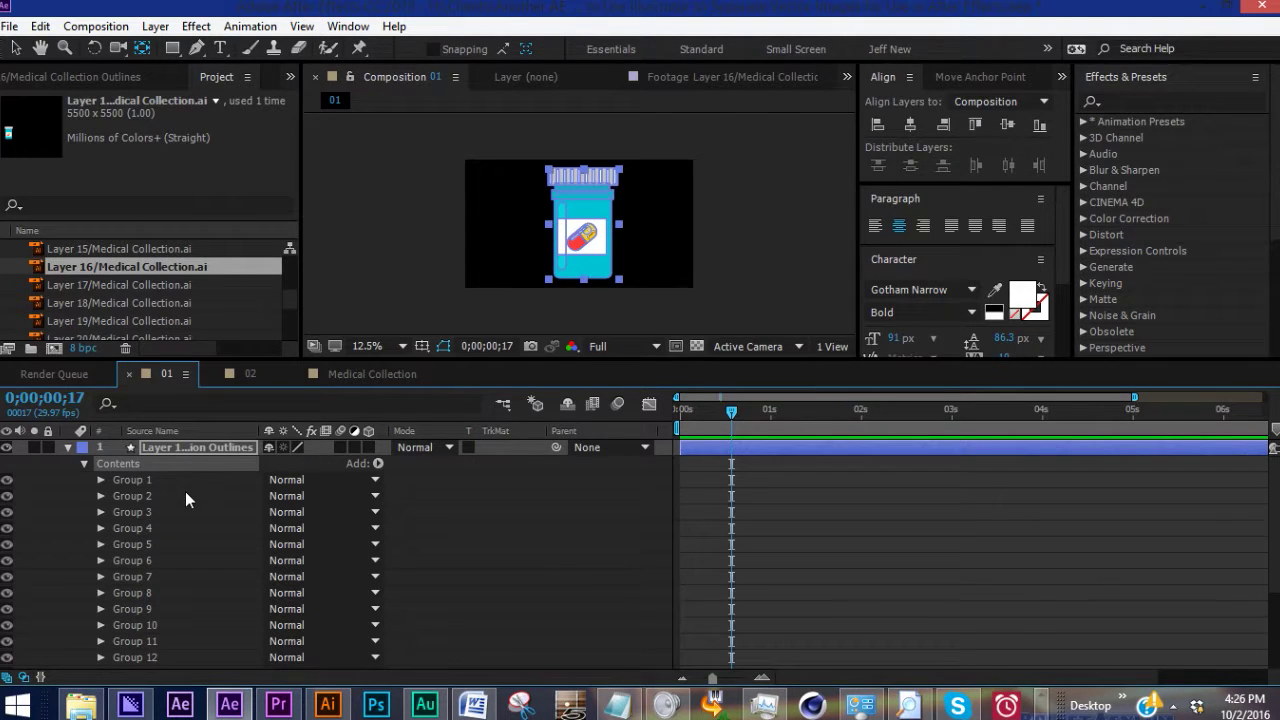
scroll(185, 491, "down", 3)
left_click(142, 643)
scroll(408, 466, "up", 2)
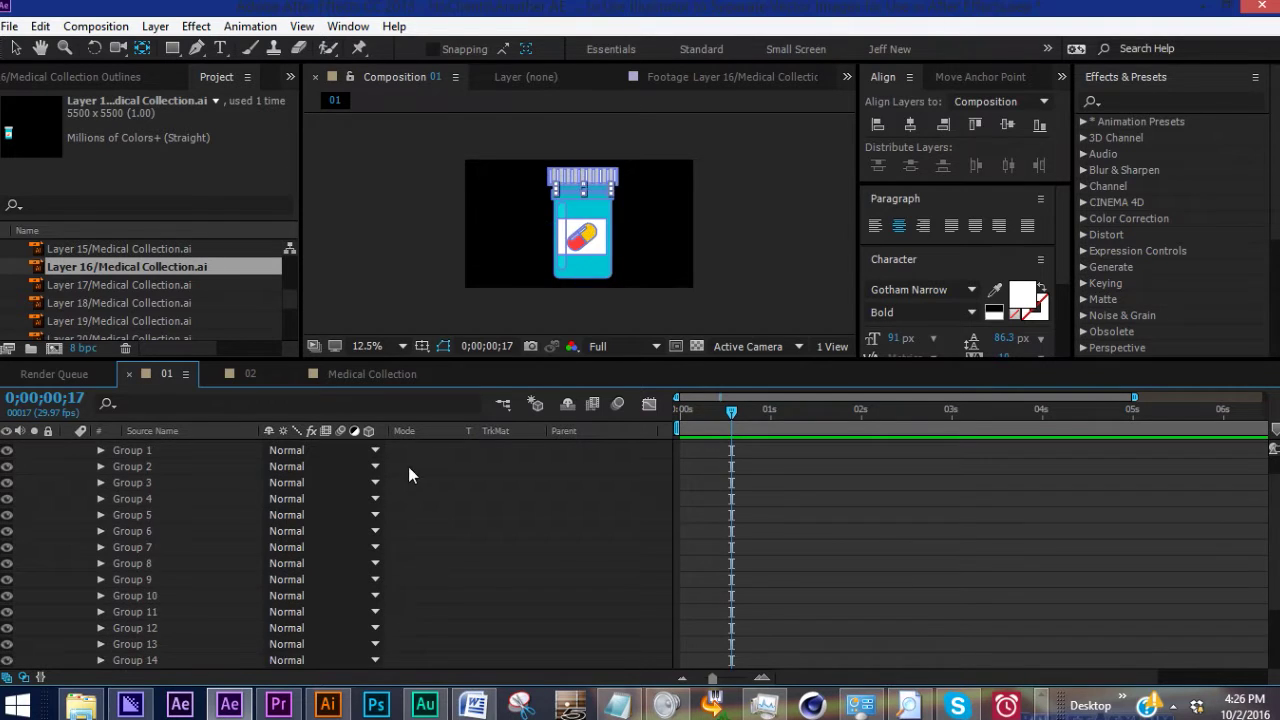
left_click(408, 466)
scroll(426, 470, "up", 1)
left_click(380, 463)
left_click(460, 46)
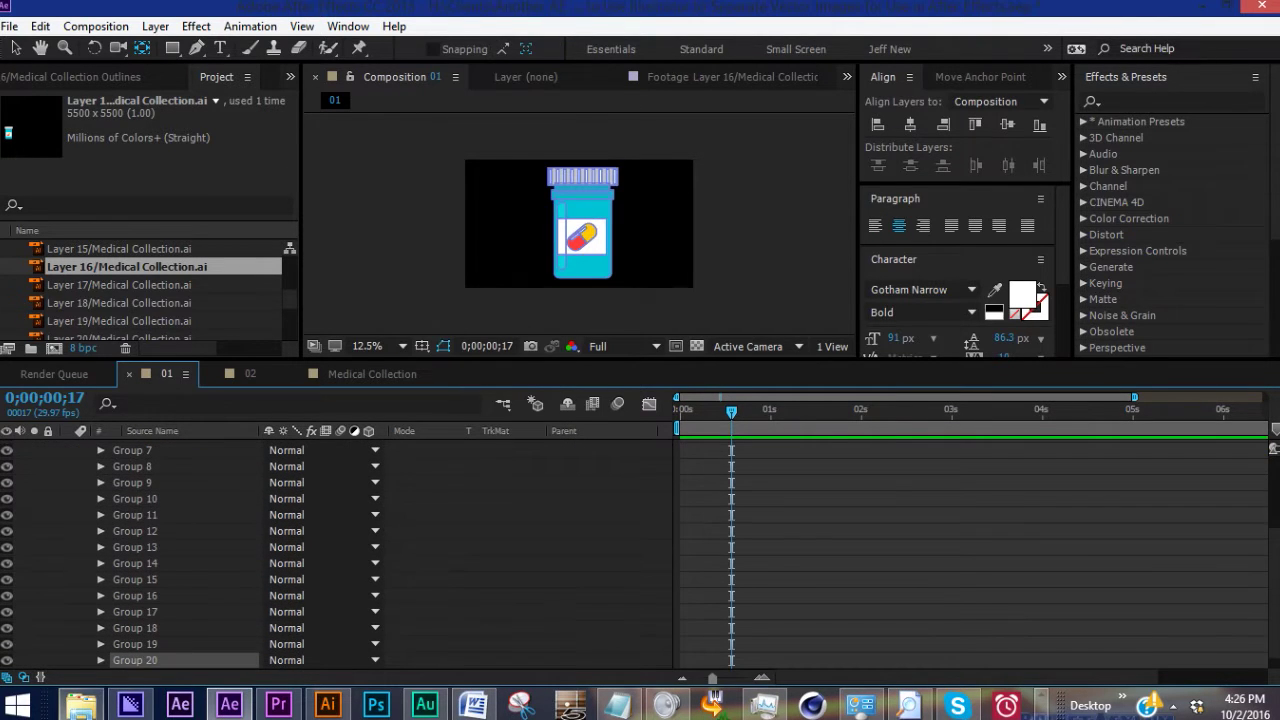
- Rename the lowest shape group in the pill bottle outlines layer as Divider
left_click(135, 643)
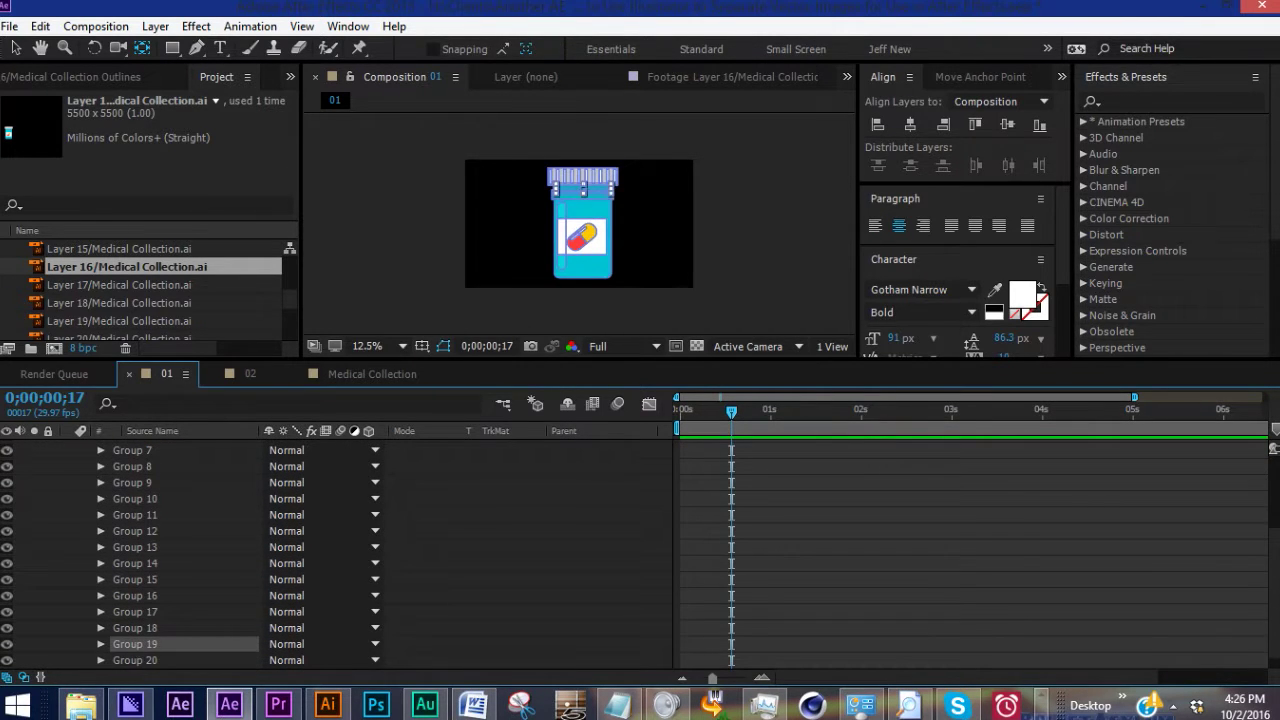
key("period")
left_click(130, 660)
key("Return")
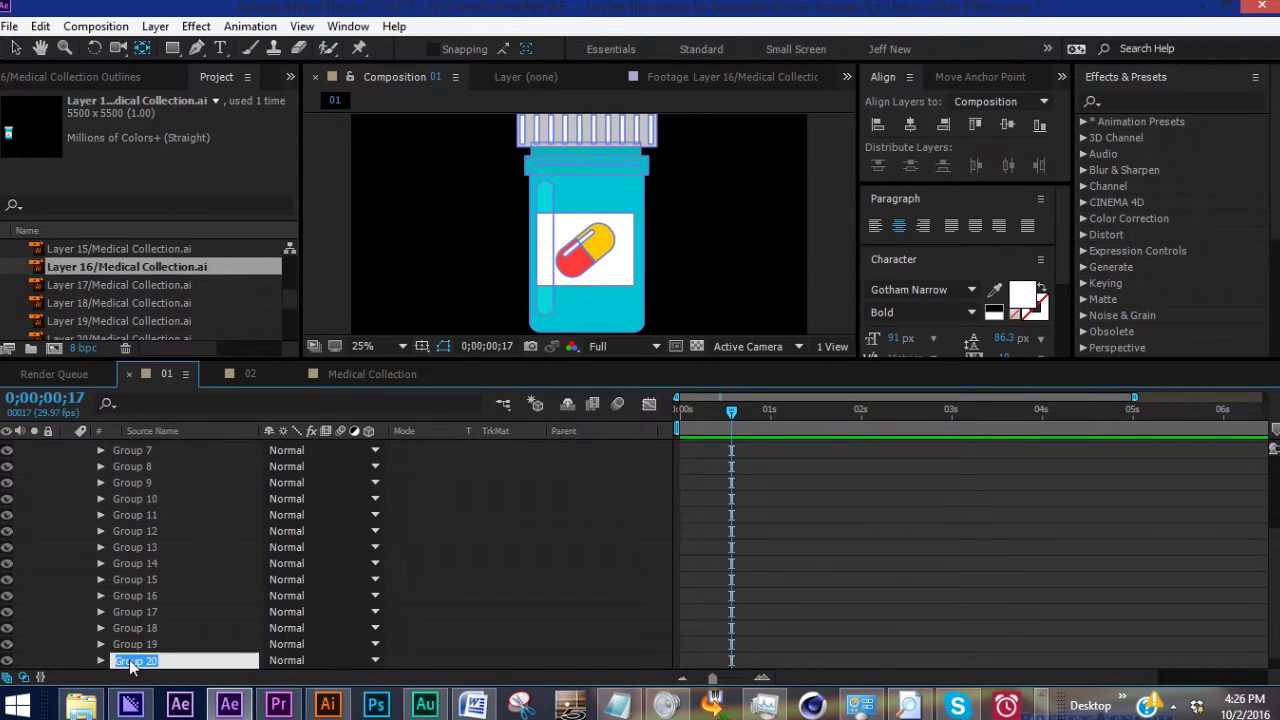
type("dl")
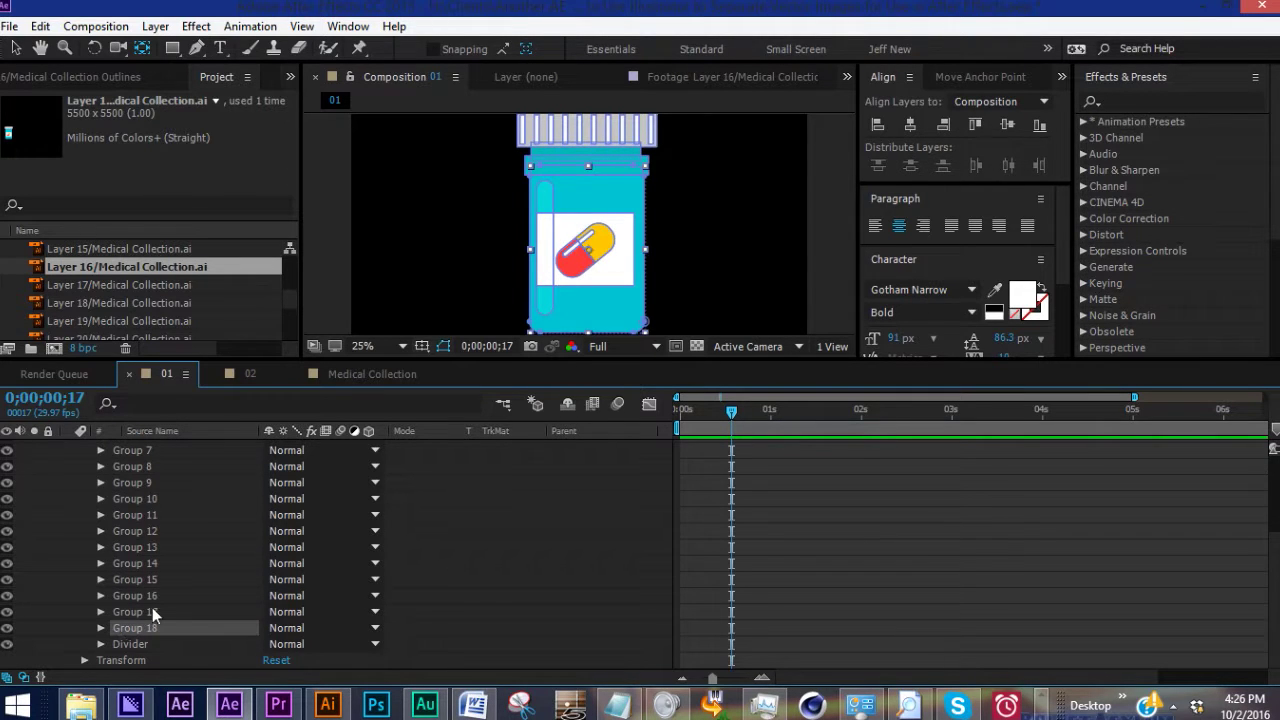
- Combine Groups 17 and 18, the bottle's neck and body, in a shape group named Pill body above Divider
left_click(137, 612)
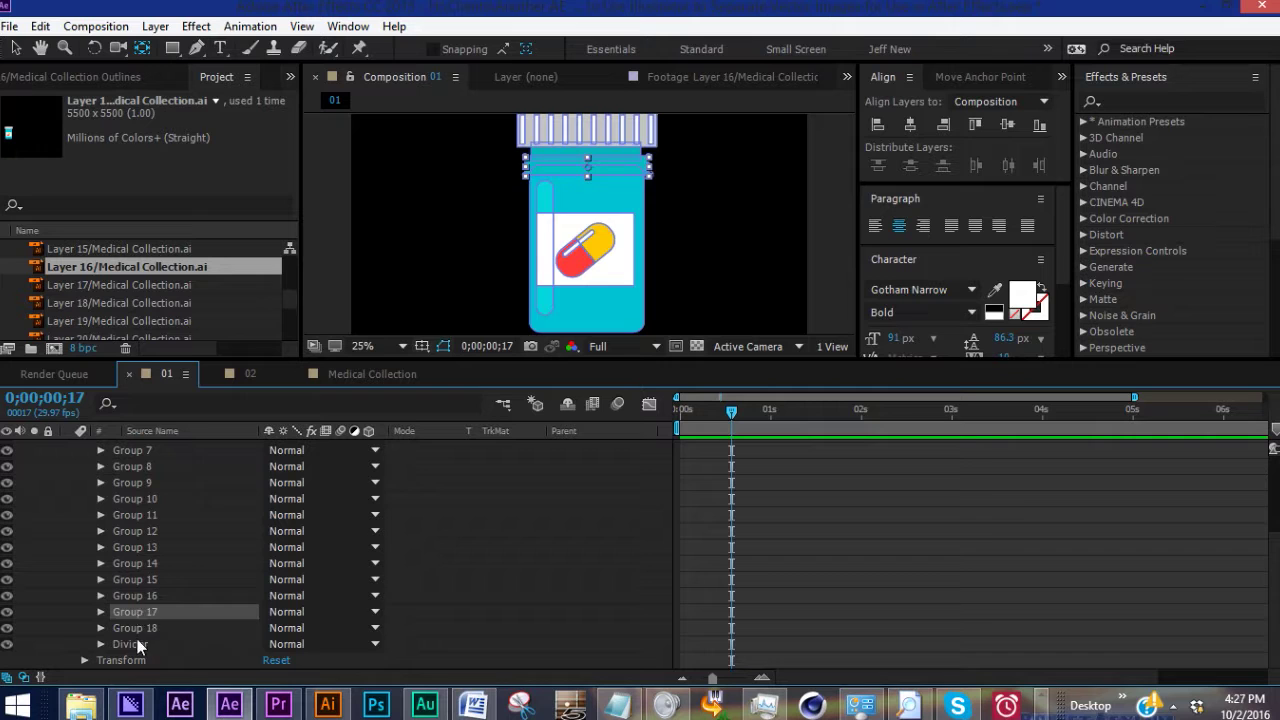
left_click(137, 640)
left_click(395, 611)
- Add an empty shape group named Lid to the outlines layer and place it directly above Pill body
scroll(426, 510, "up", 5)
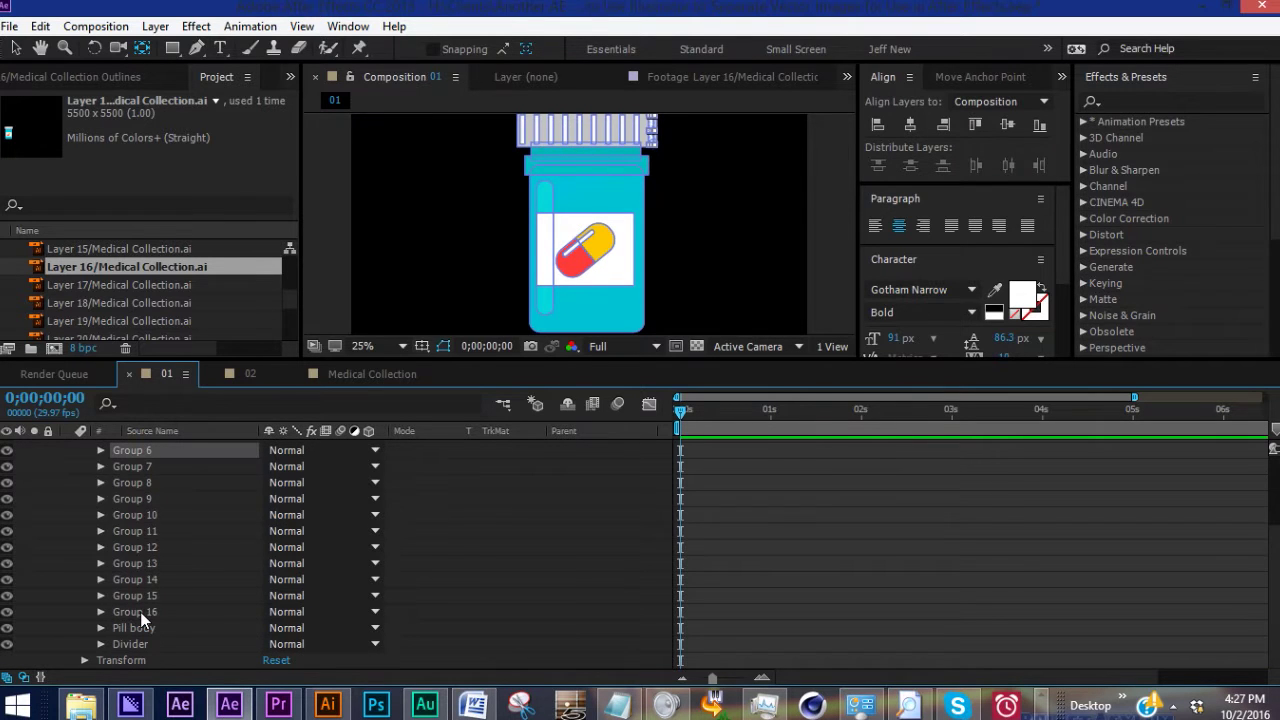
left_click(140, 614, "shift")
scroll(130, 622, "up", 3)
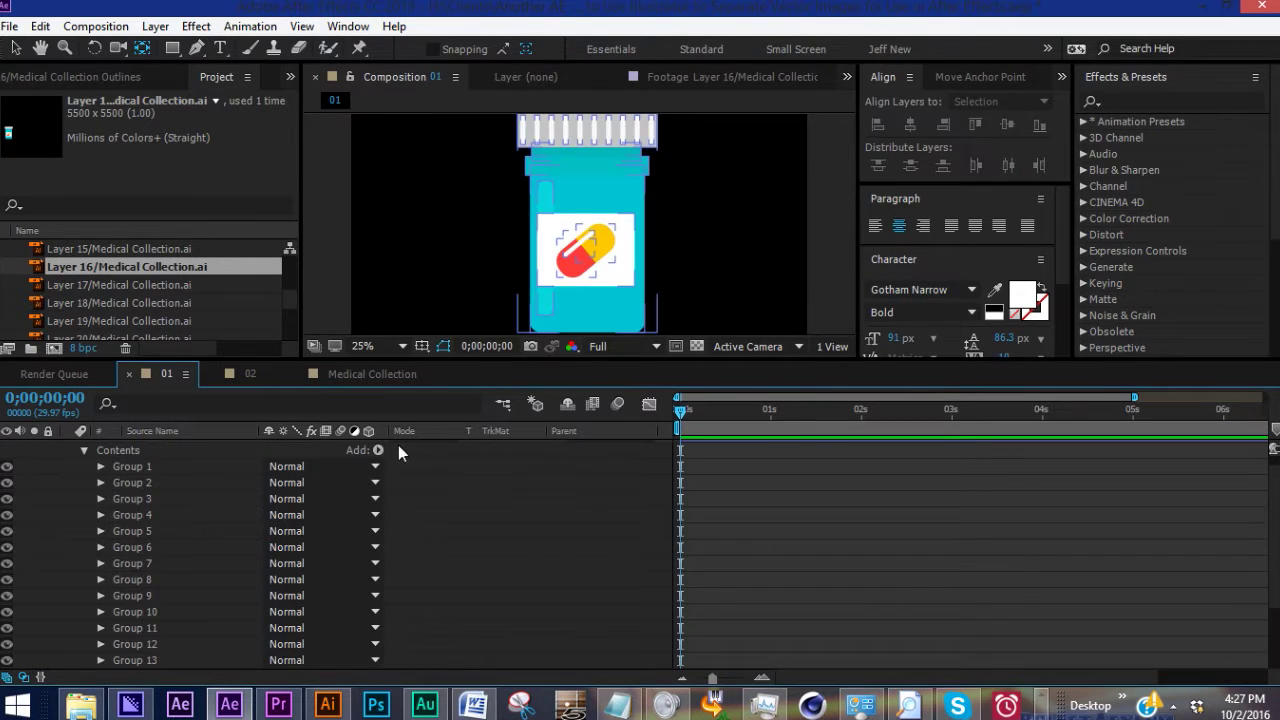
left_click(378, 450)
left_click(434, 37)
left_click_drag(144, 658, 136, 630)
- Move Groups 6 through 16, which make up the bottle cap, into the Lid group
left_click(136, 615)
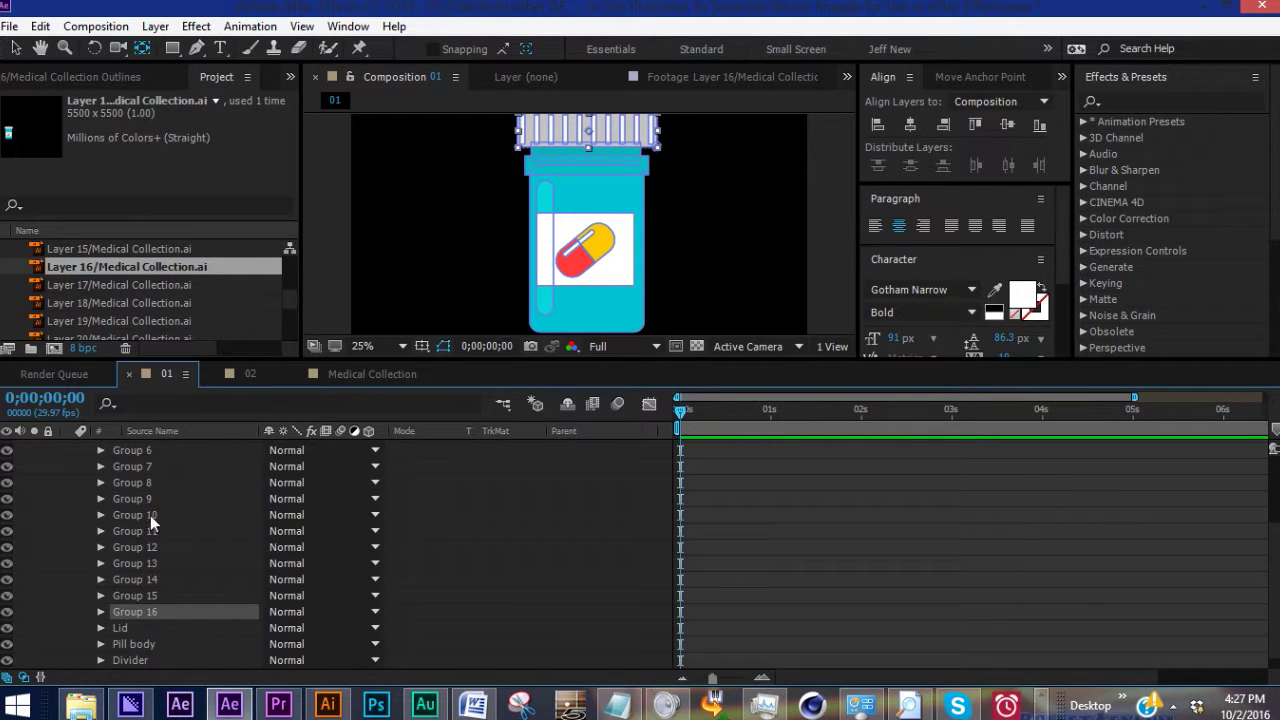
left_click(140, 455, "shift")
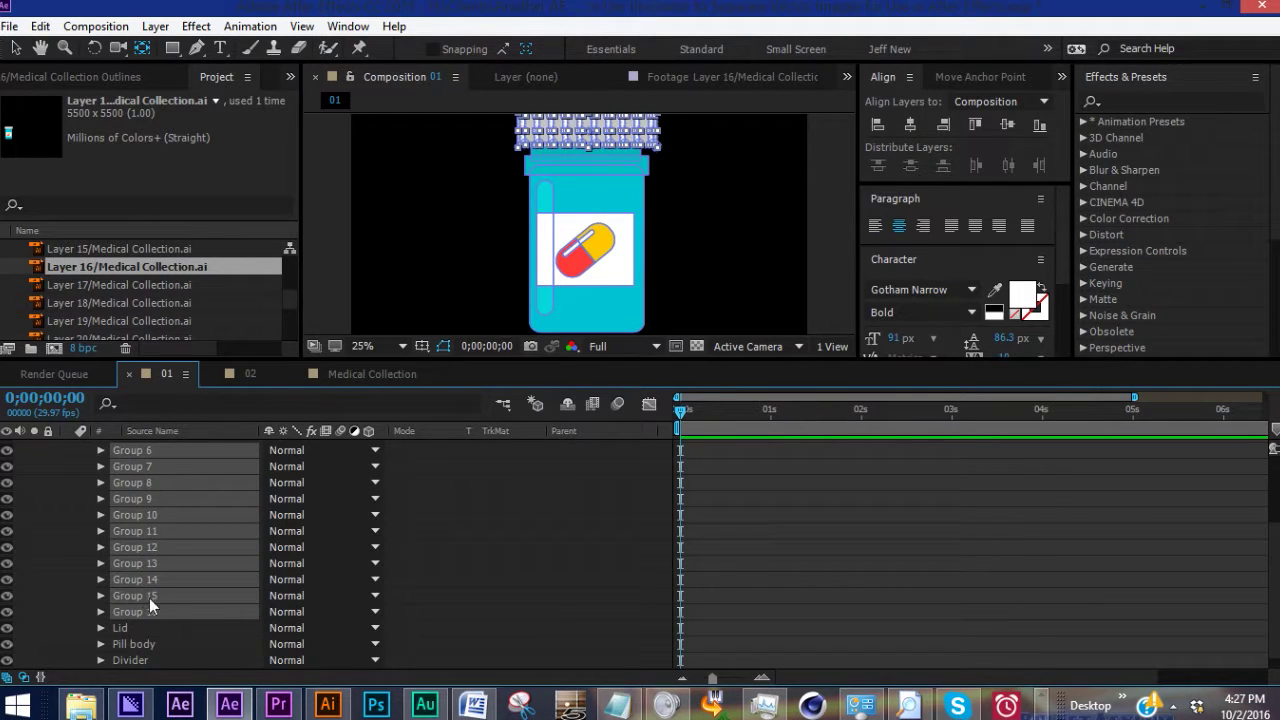
key("Delete")
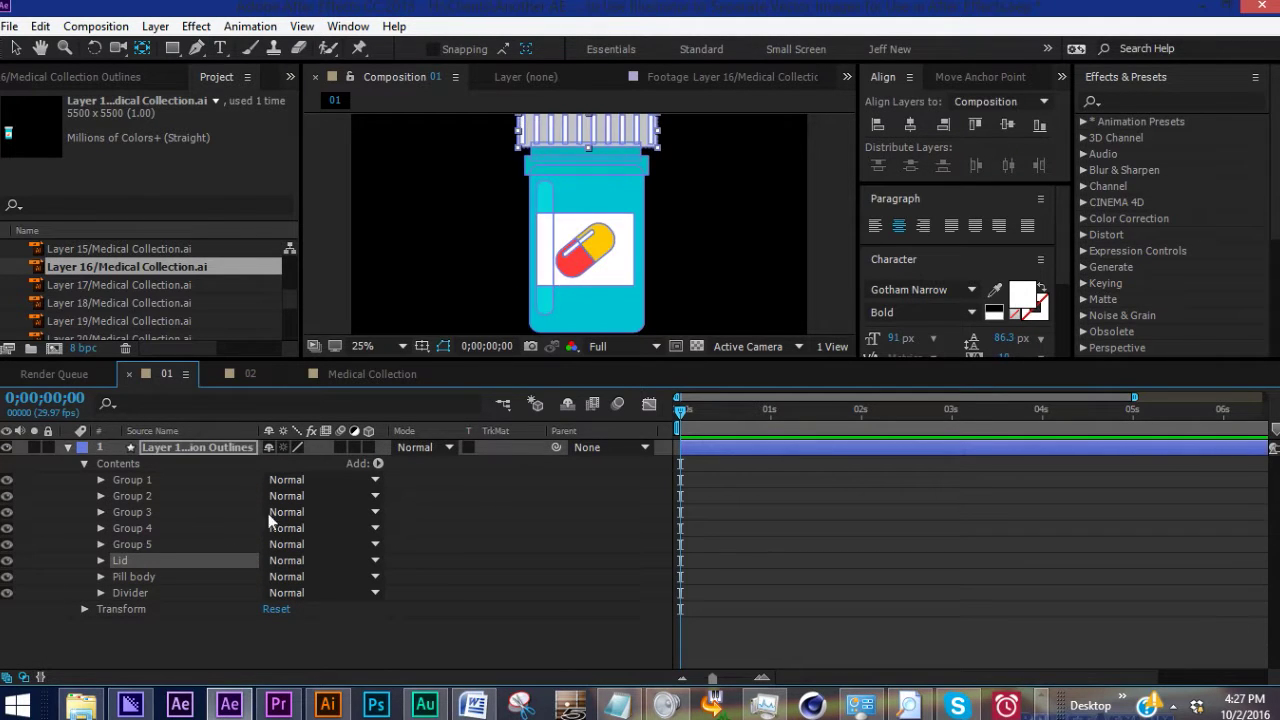
- Add another shape group for Group 5, name it Reflection, and place it directly above Lid
left_click(378, 463)
left_click(454, 47)
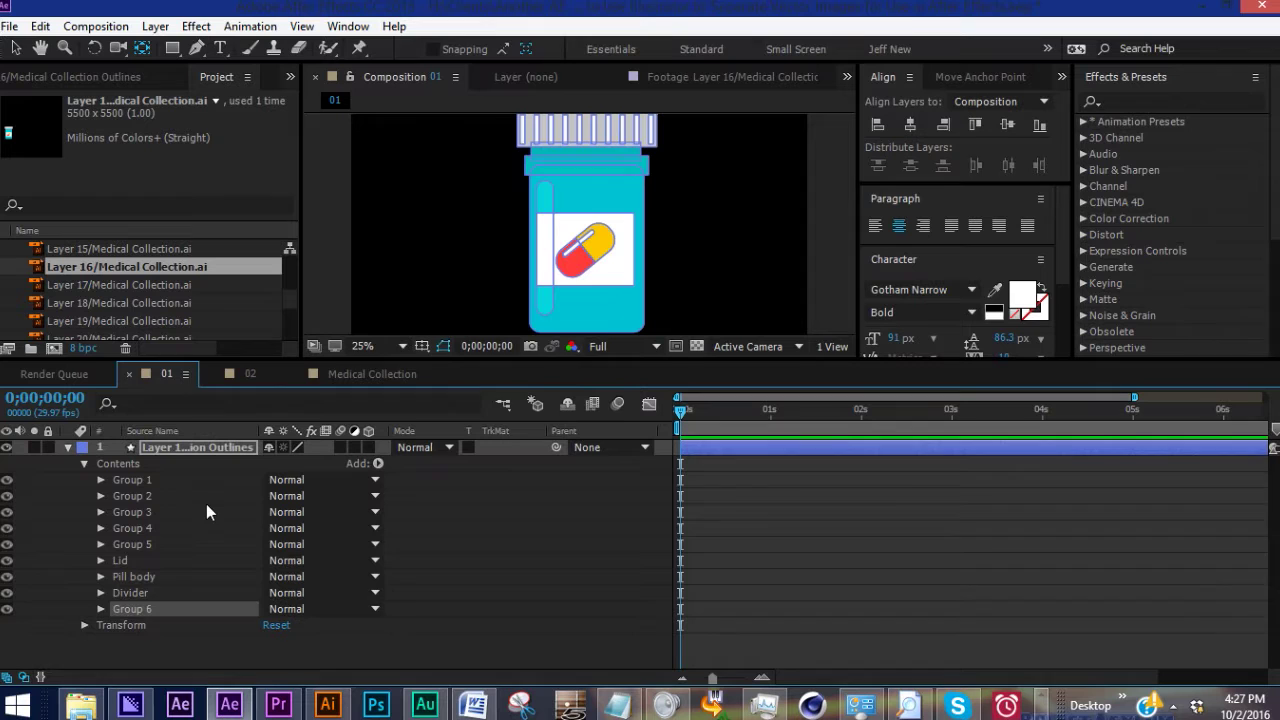
type("Midd")
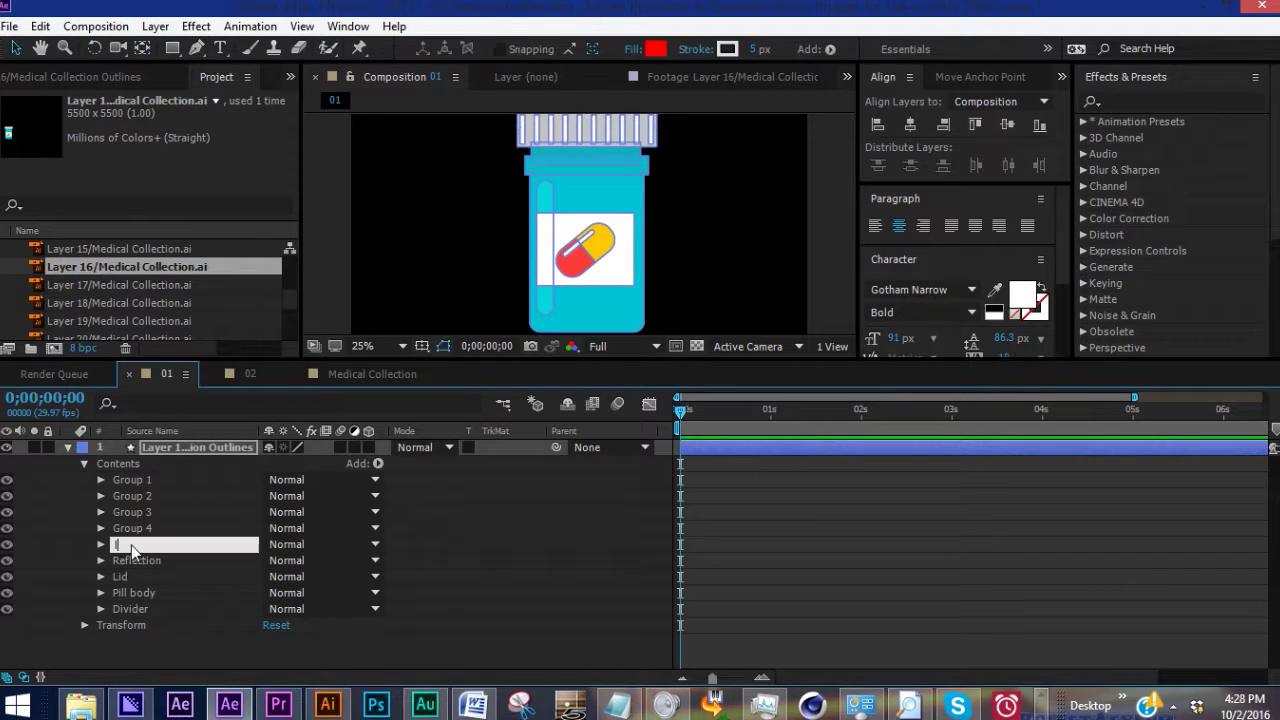
- Create a shape group named Label above Reflection and move Groups 1 through 4 into it
key("BackSpace")
key("BackSpace")
key("BackSpace")
key("BackSpace")
left_click_drag(130, 530, 122, 543)
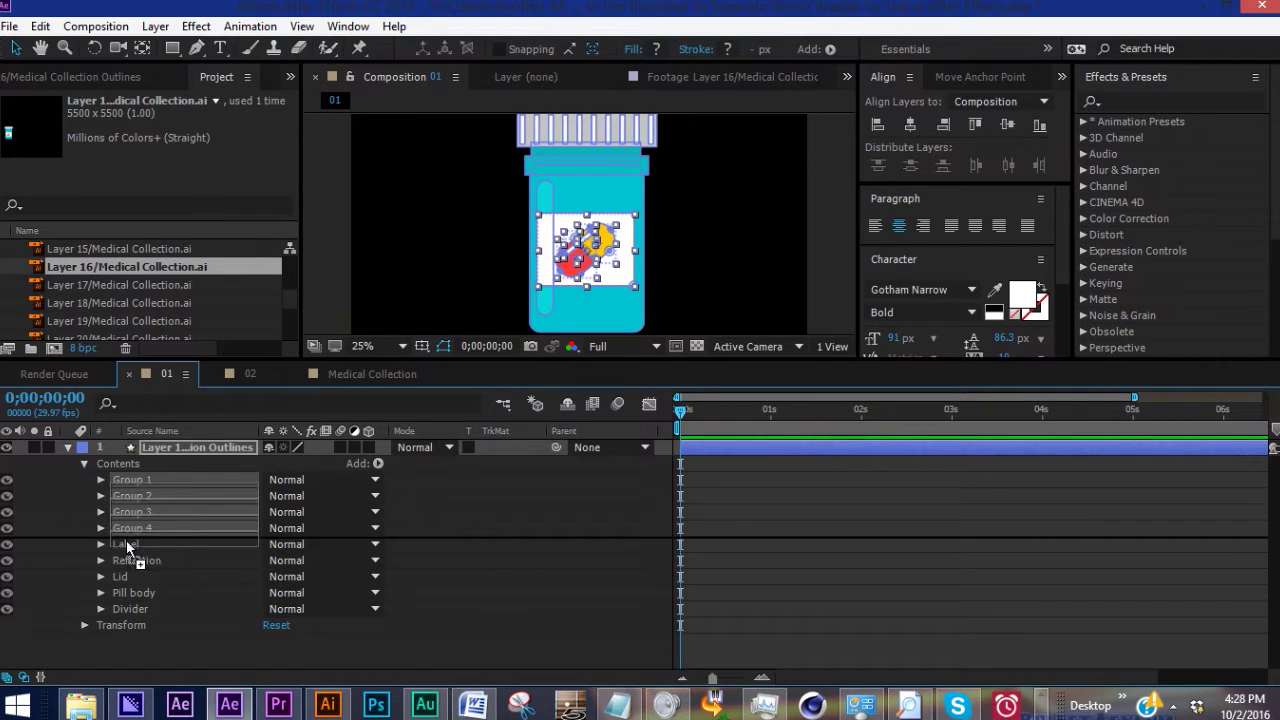
key("Delete")
- Move the Label group's anchor point to the middle of the bottle's label with the Pan Behind tool
left_click(142, 524)
left_click(133, 509)
scroll(651, 217, "down", 4)
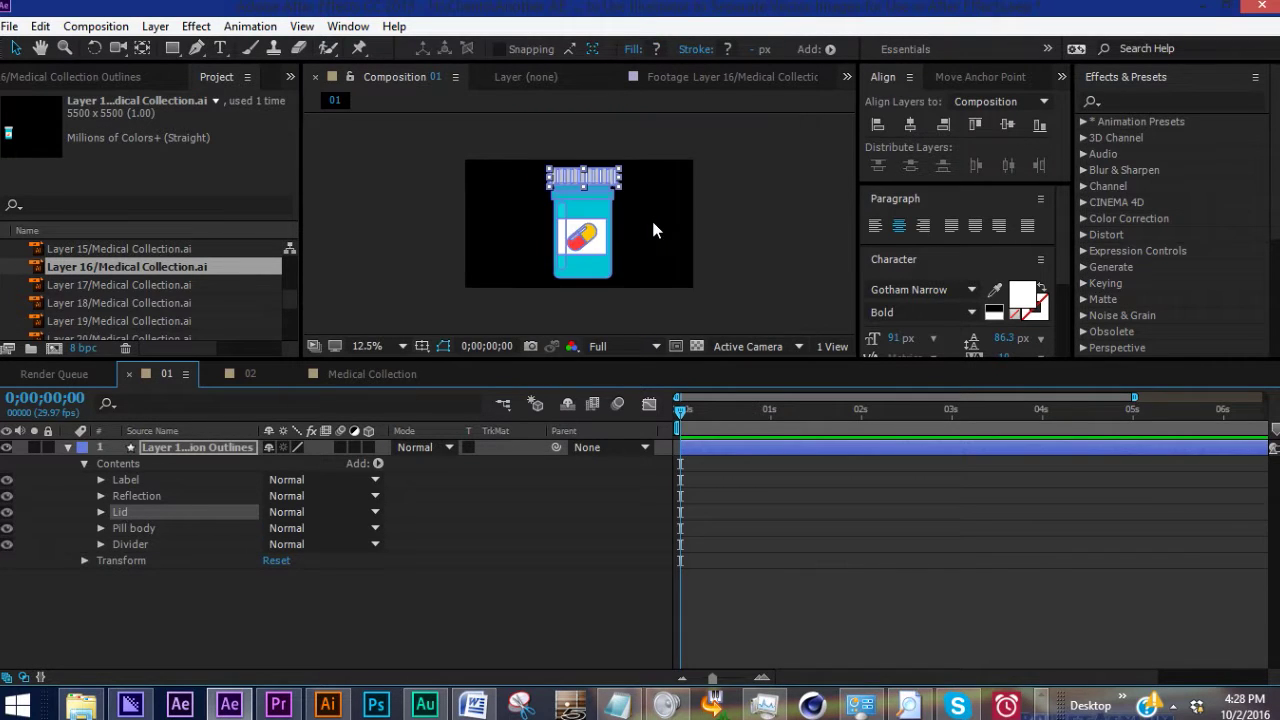
scroll(672, 240, "up", 1)
left_click(125, 479)
scroll(605, 187, "down", 2)
key("y")
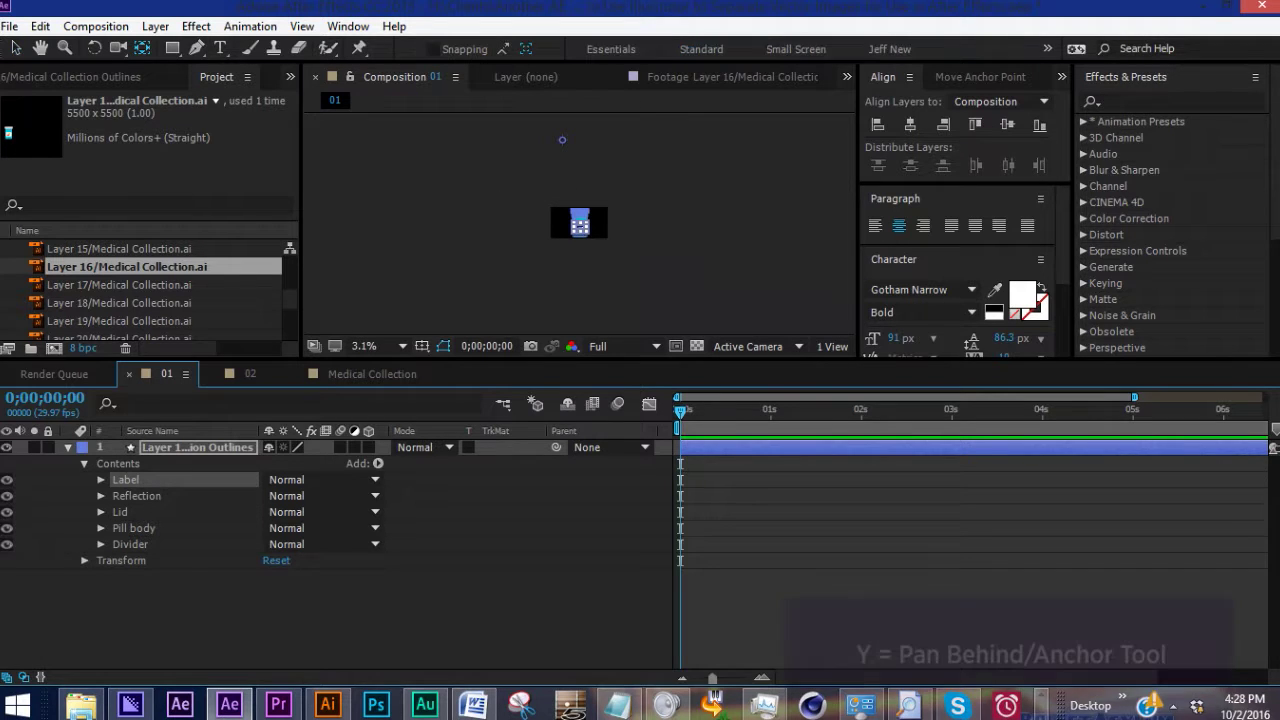
key("period")
key("period")
key("period")
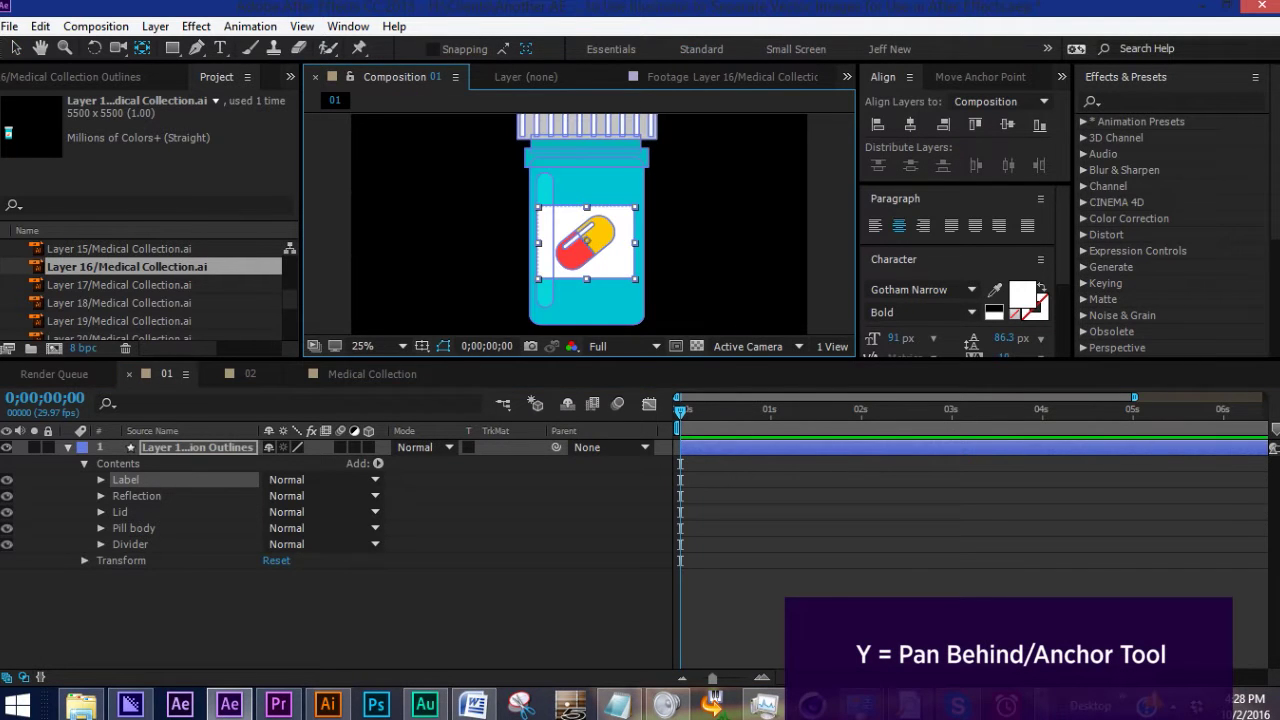
- Move the Reflection group's anchor point to the middle of the reflection strip on the bottle
left_click(130, 496)
scroll(571, 180, "down", 4)
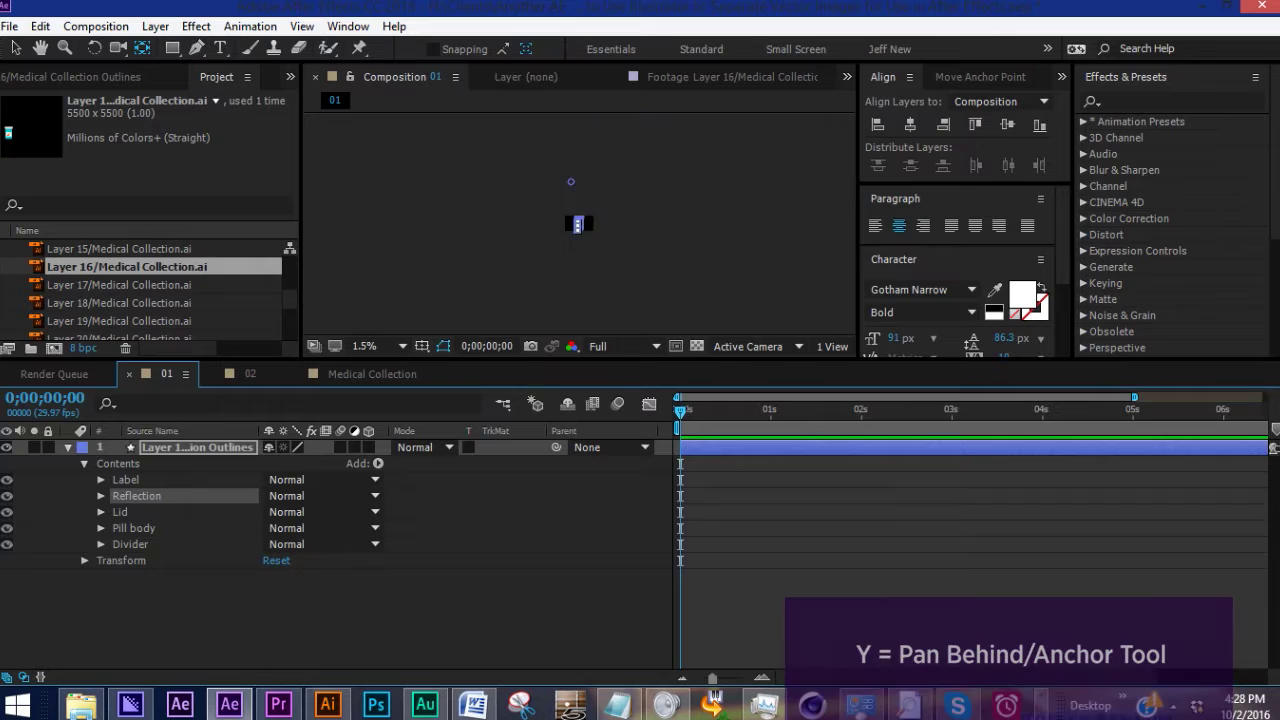
scroll(571, 180, "up", 4)
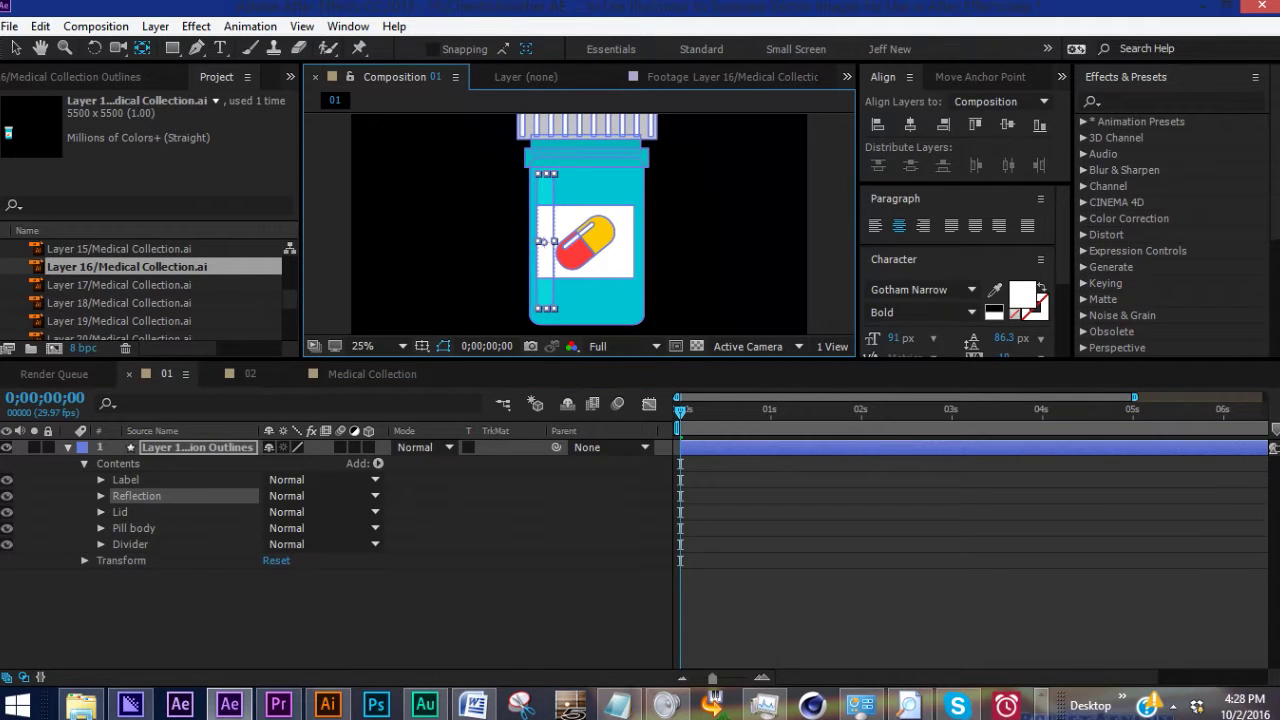
- Move the Lid group's anchor point onto the bottle's cap
left_click(122, 511)
key("comma")
key("comma")
key("comma")
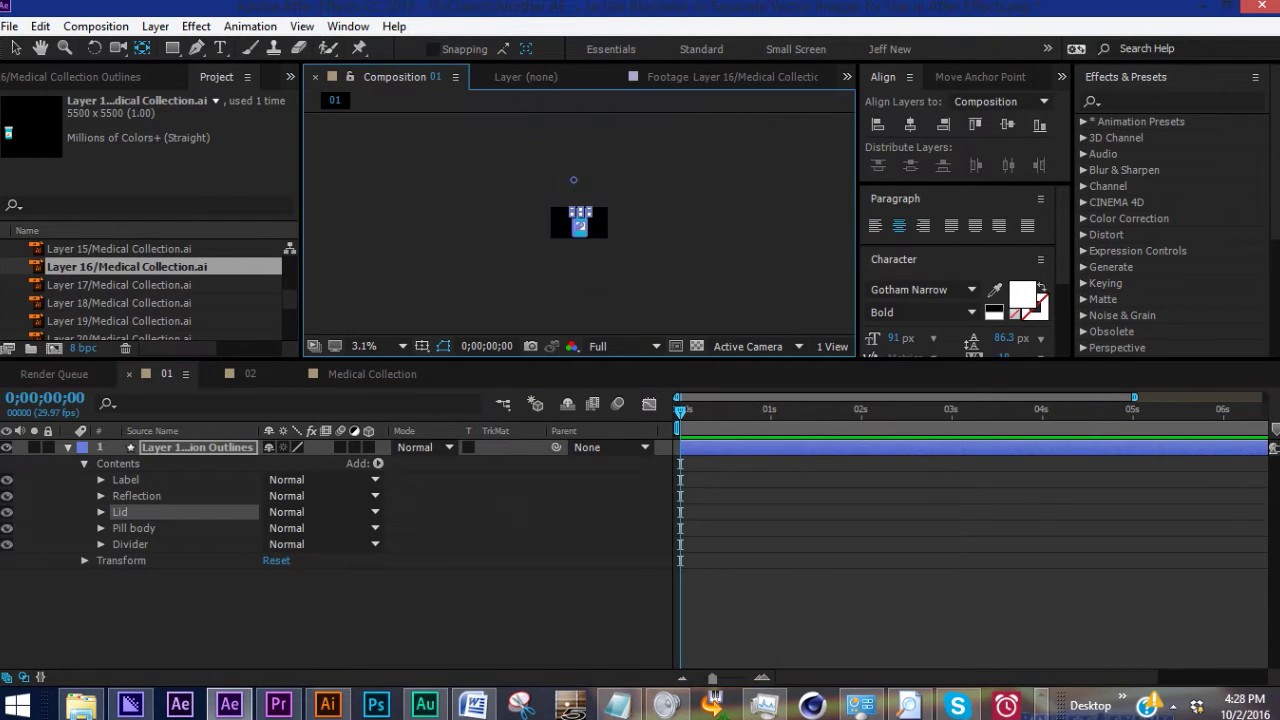
key("period")
key("period")
key("period")
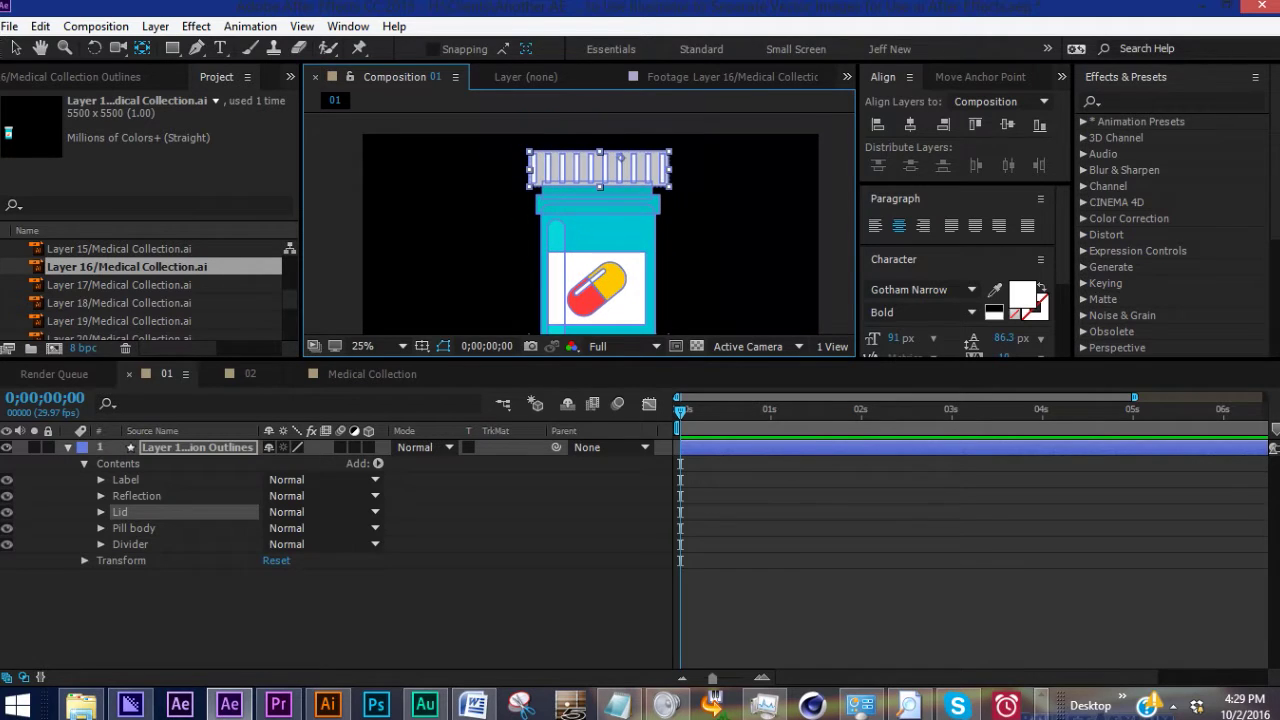
key("ctrl+z")
- Move the Divider group's anchor point onto the bottle
key("comma")
key("comma")
key("comma")
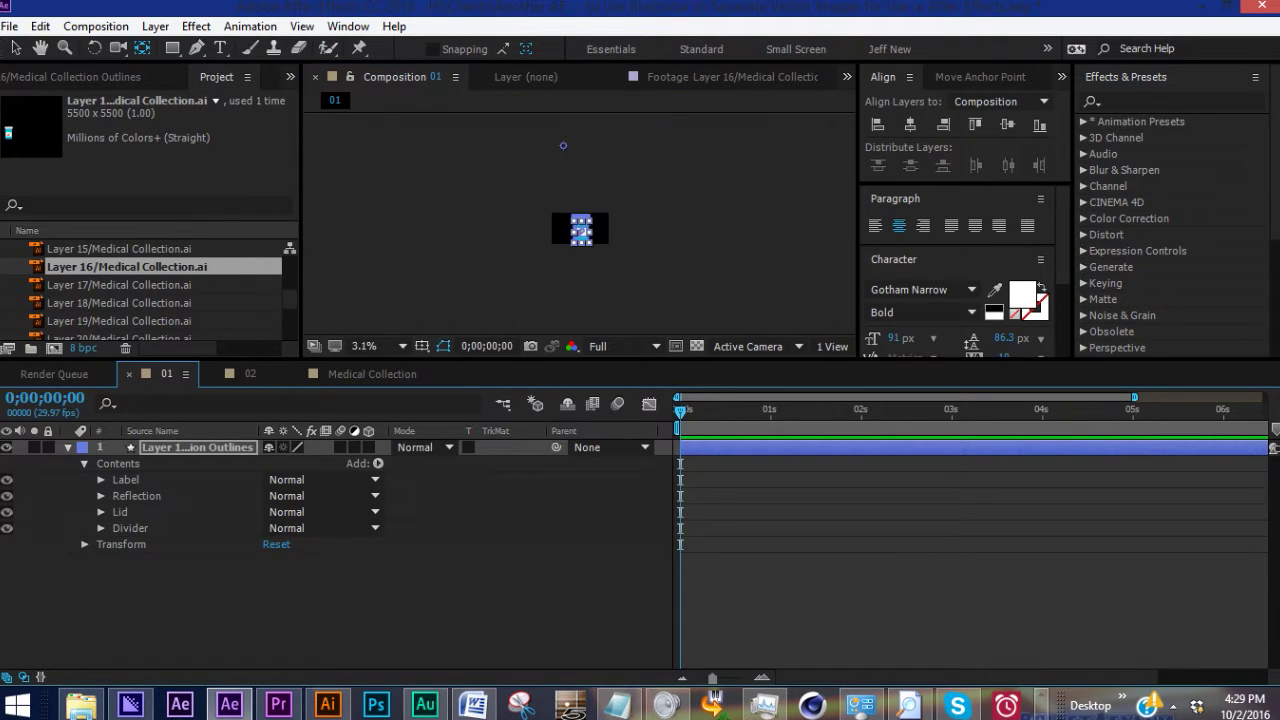
left_click(130, 528)
key("comma")
left_click_drag(571, 184, 587, 226)
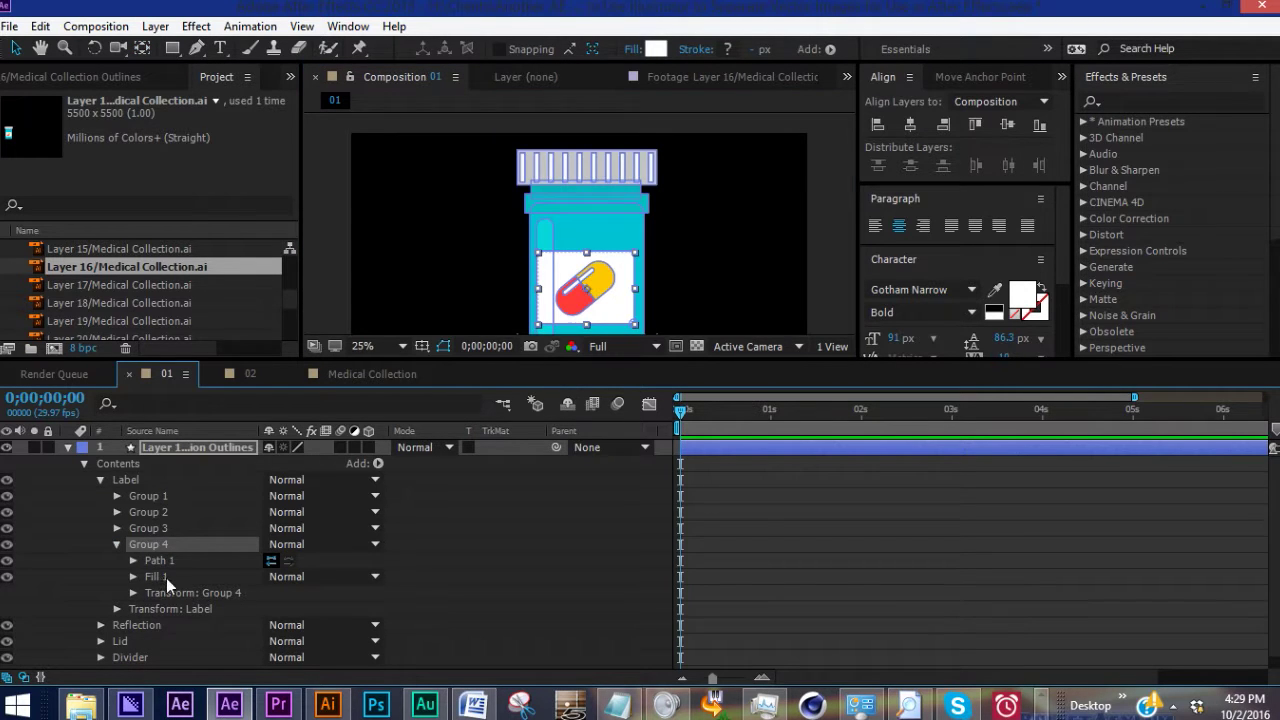
- Review the transform properties of Group 4 inside Label and change its fill, the label background, to dark red
left_click(155, 592)
left_click(133, 594)
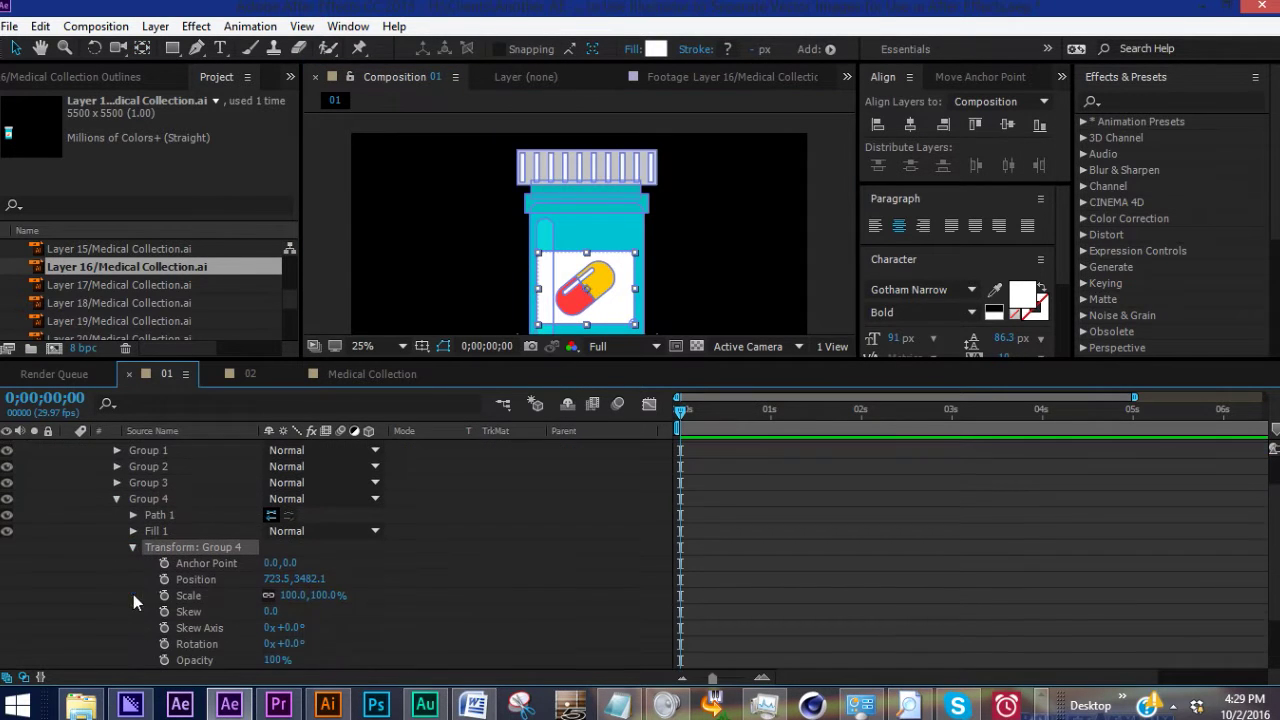
left_click(135, 548)
left_click(153, 563)
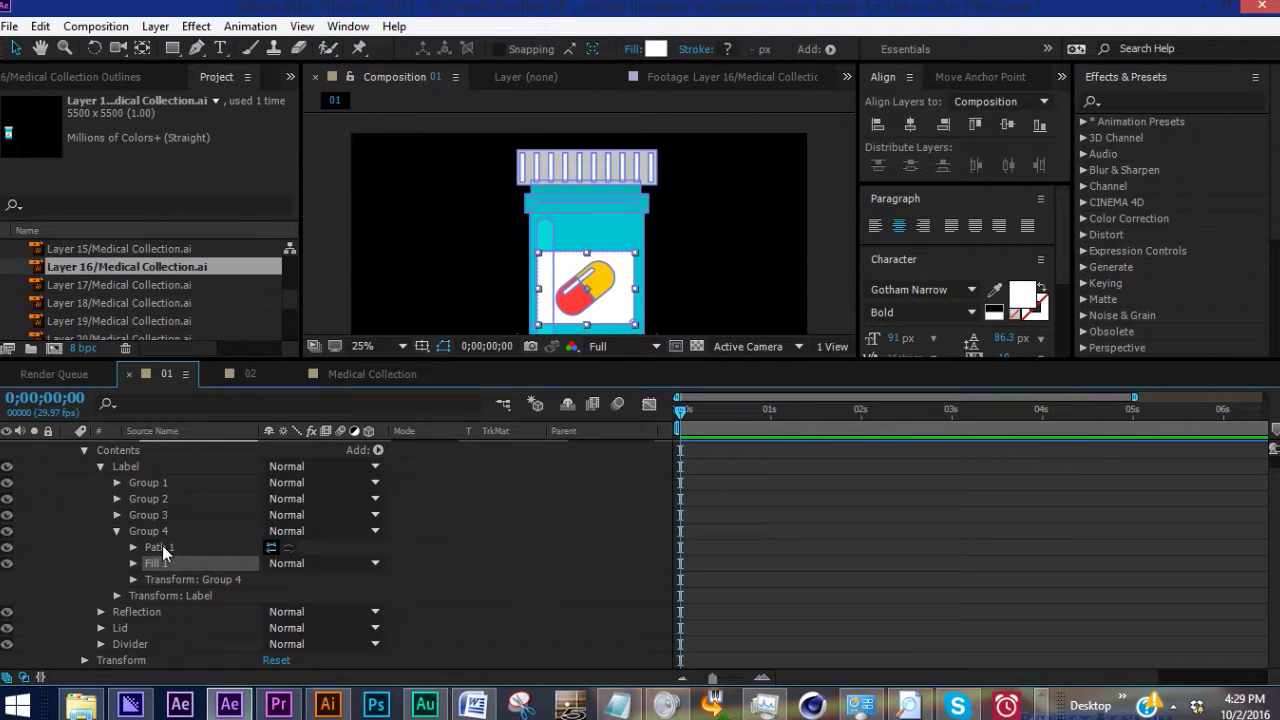
left_click(655, 48)
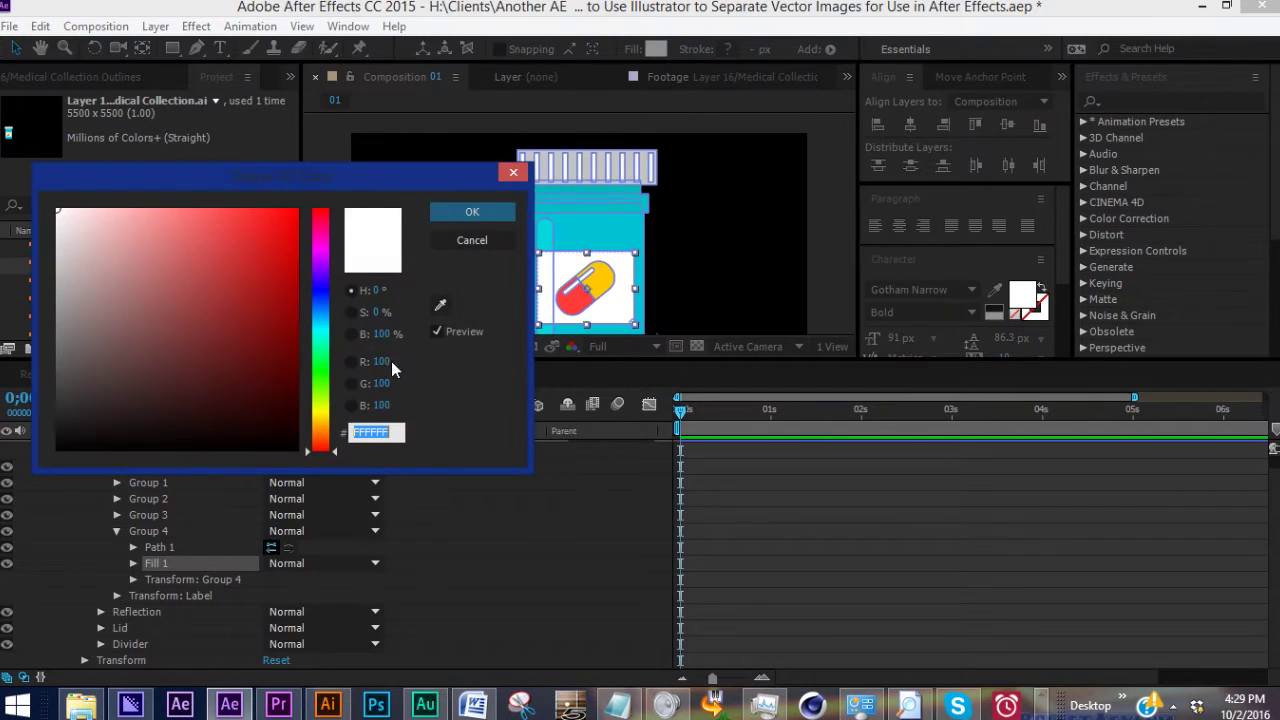
left_click(298, 360)
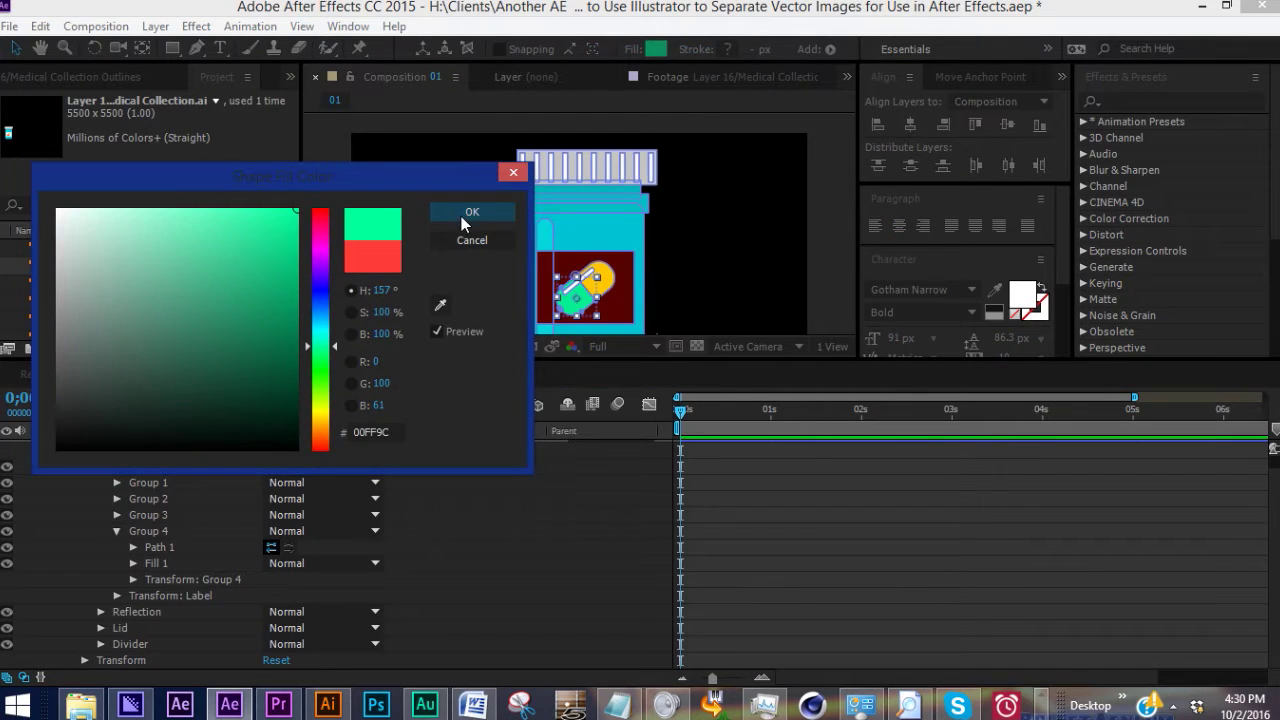
- Recolor the pill on the label: set its red half to 00FF9C and its highlight stripe to BDBDBD
left_click(461, 216)
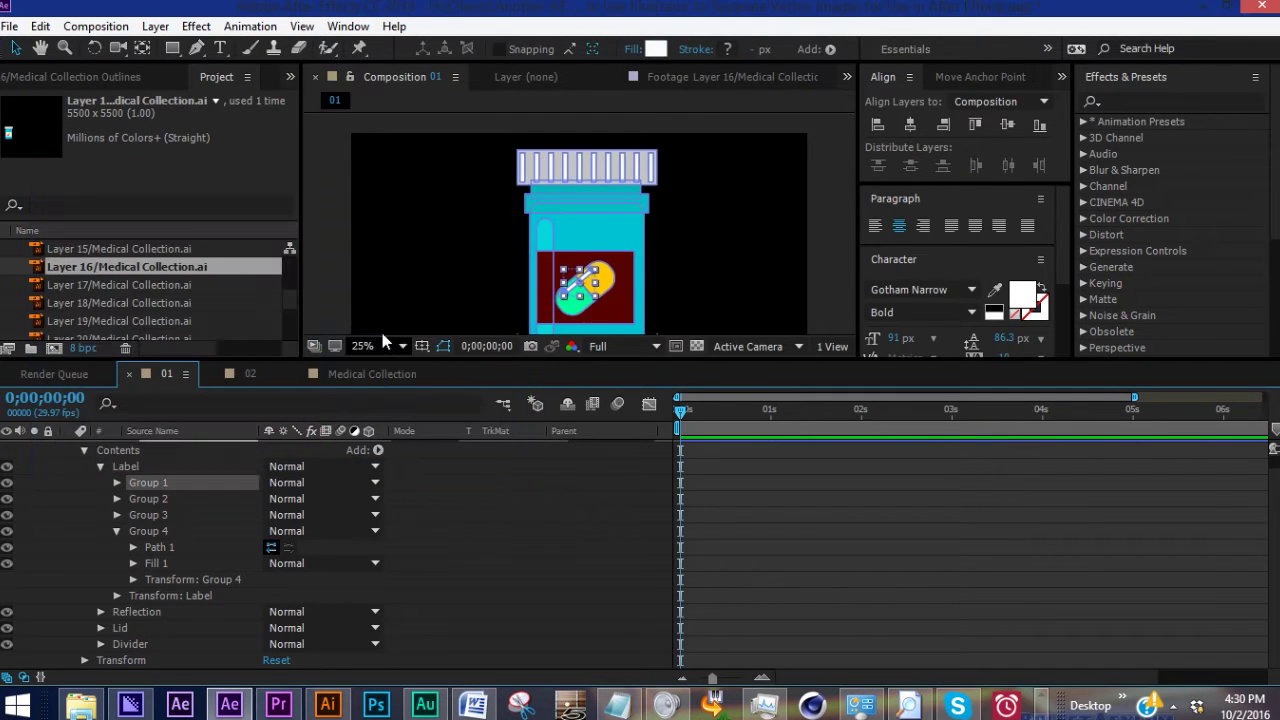
left_click(655, 48)
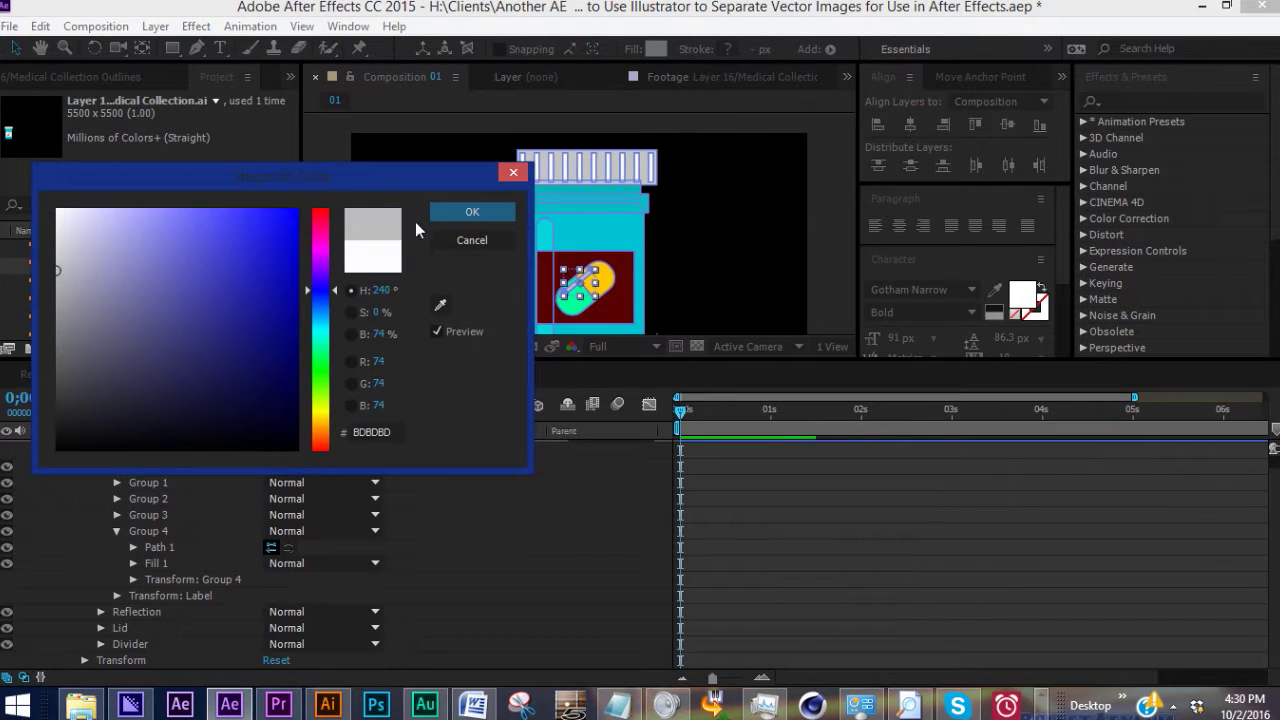
key("Escape")
- Change the fill of Group 3 inside Label, the pill's yellow half, to bright blue
left_click(150, 497)
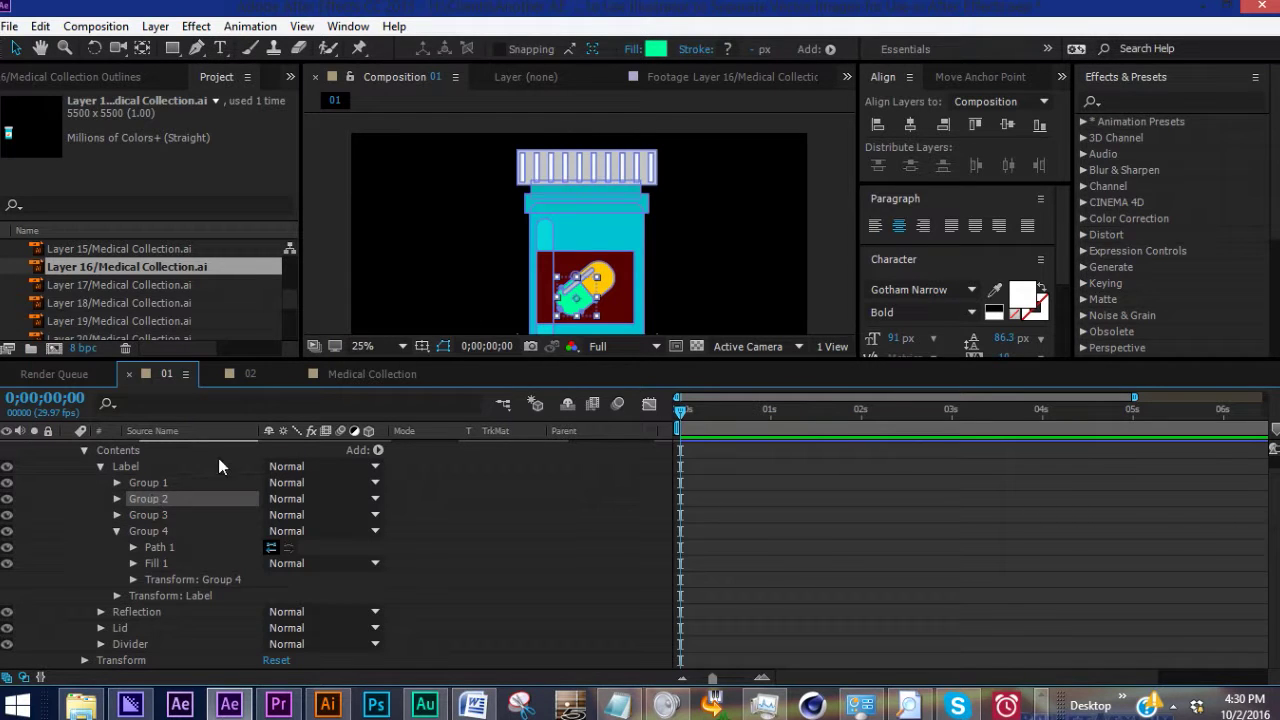
left_click(126, 514)
left_click(655, 48)
type("00CCFF")
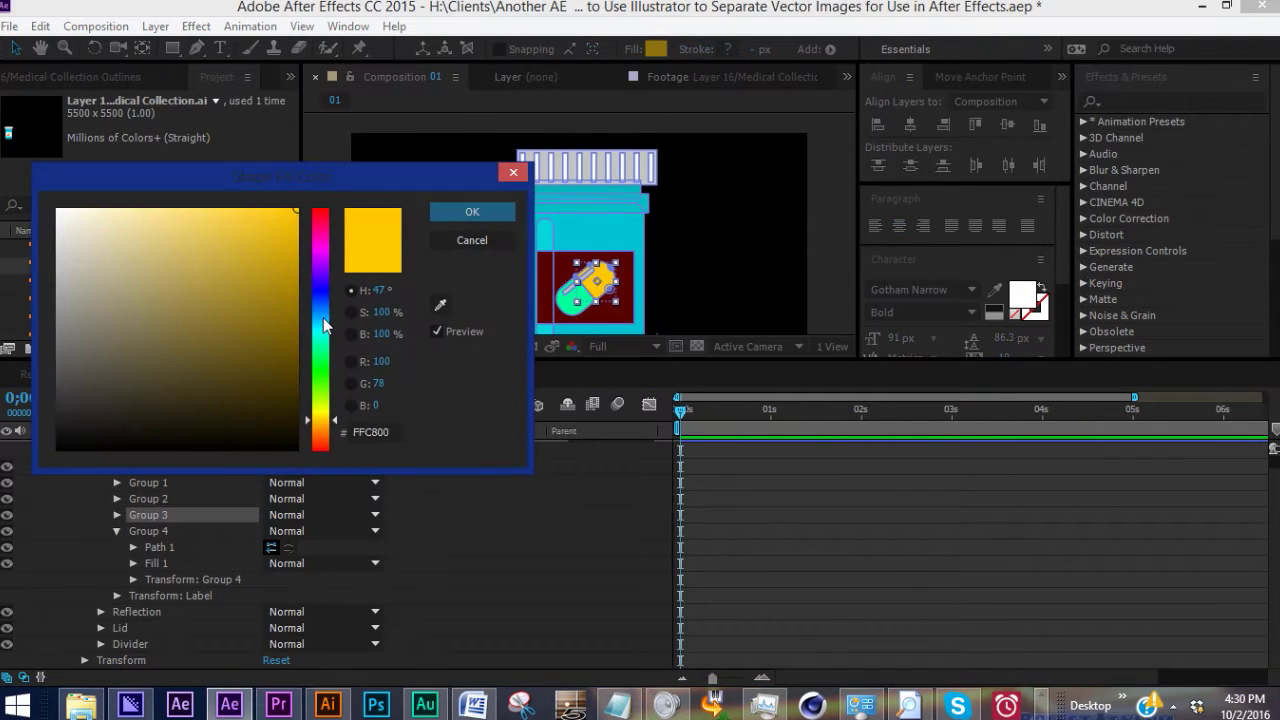
left_click(474, 212)
- Find the cap's base shape among the Lid subgroups and set the fill of that shape, Group 16, to BD1C1C
left_click(98, 465)
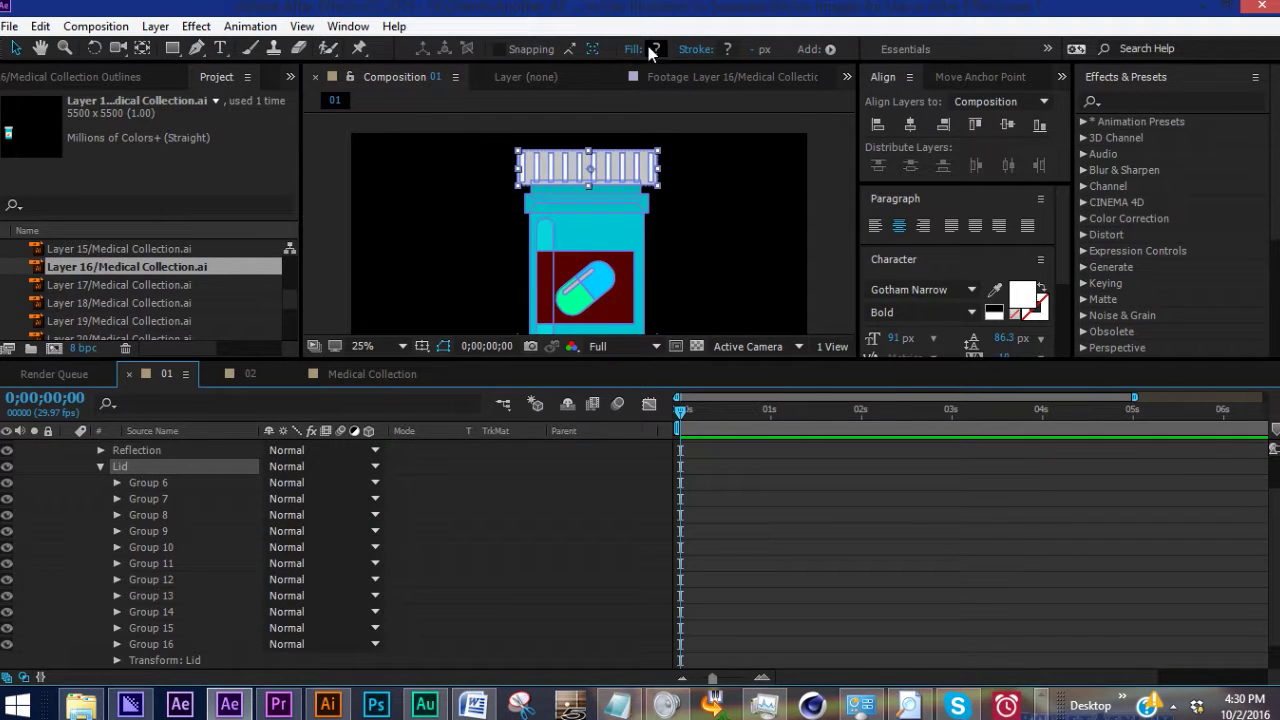
left_click(155, 483)
left_click(154, 498)
left_click(150, 514)
left_click(150, 547)
left_click(149, 580)
left_click(152, 644)
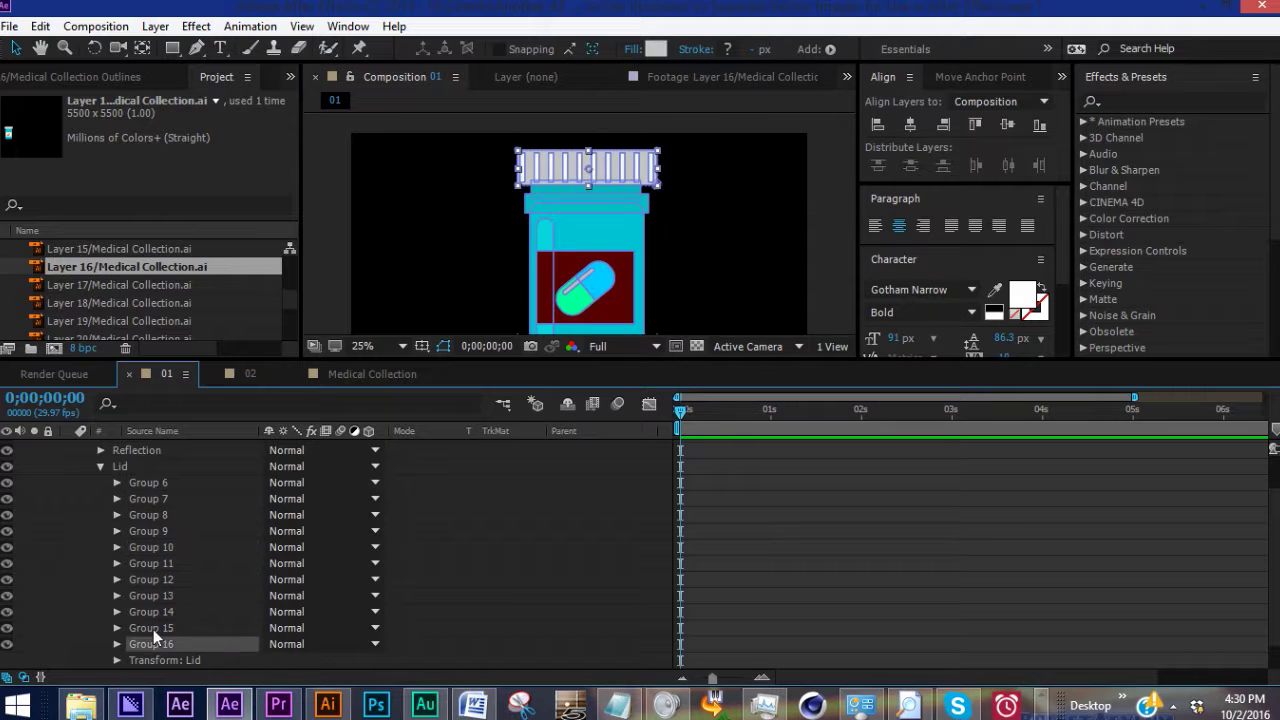
left_click(152, 628)
left_click(117, 612)
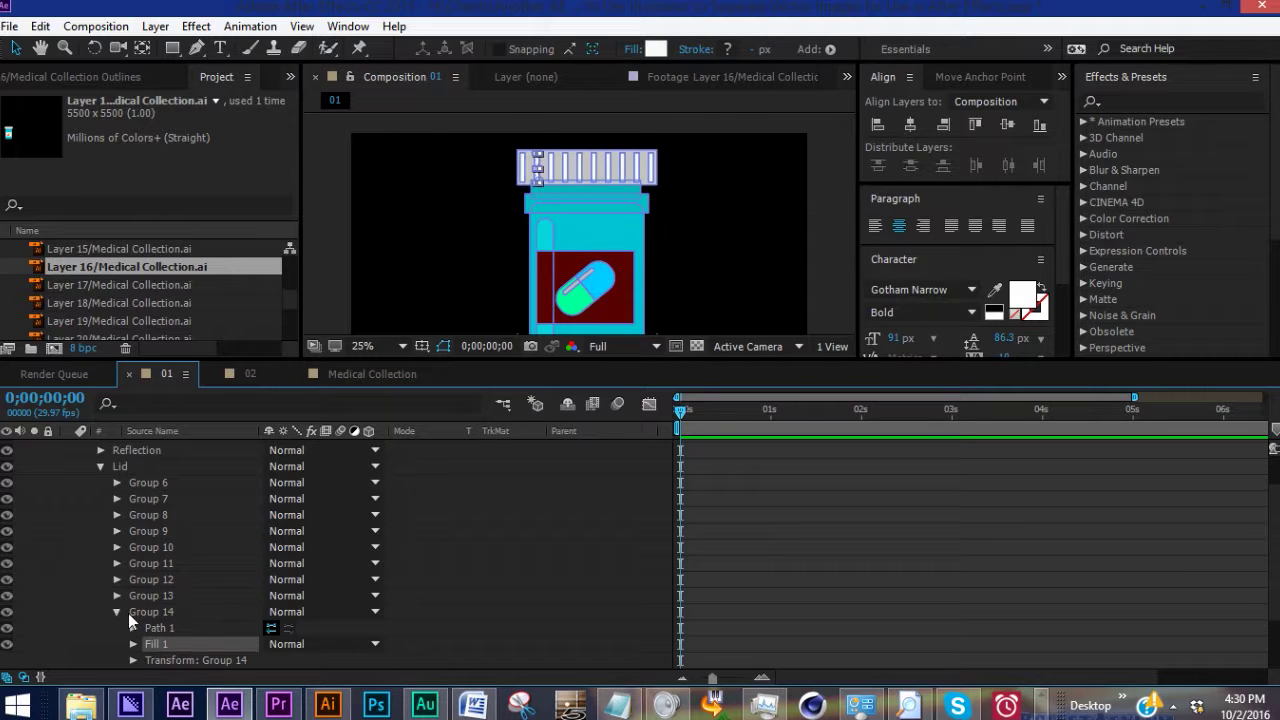
left_click(117, 611)
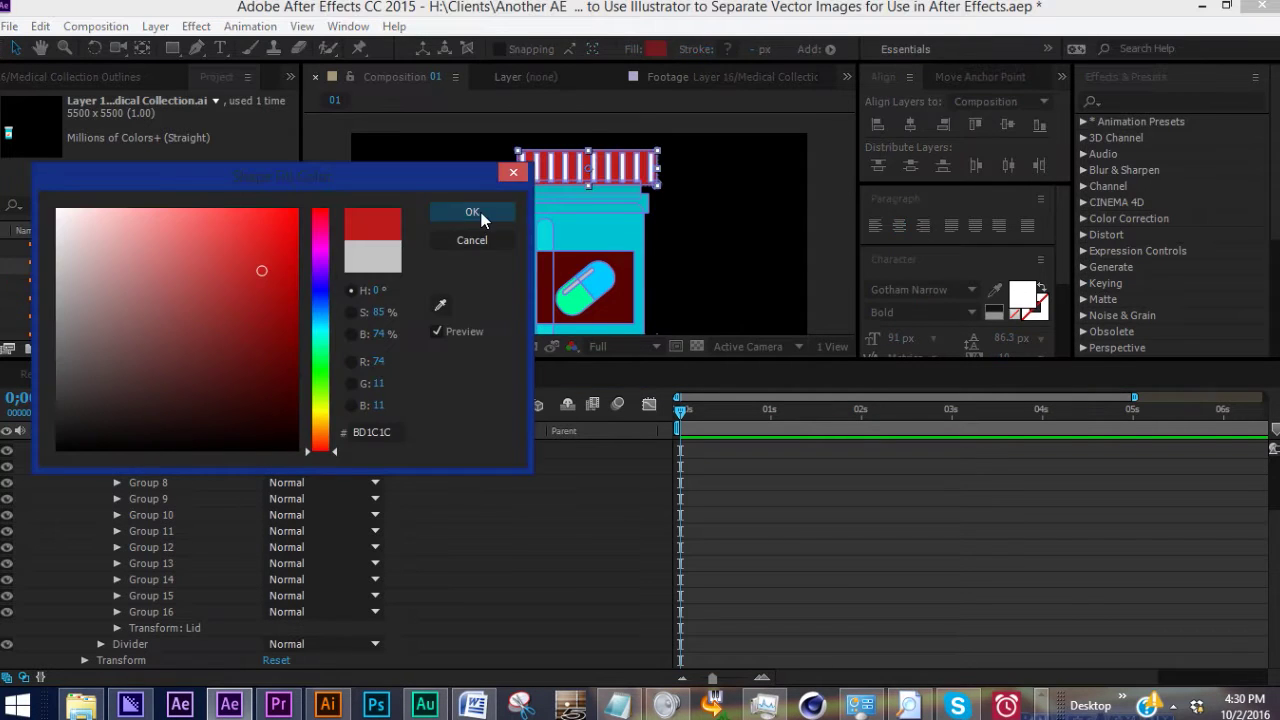
left_click(463, 210)
- Set the fill of the lid's stripes, Groups 6 to 15, to 00FFD8 and change the Divider's fill to a very dark teal
left_click(162, 595)
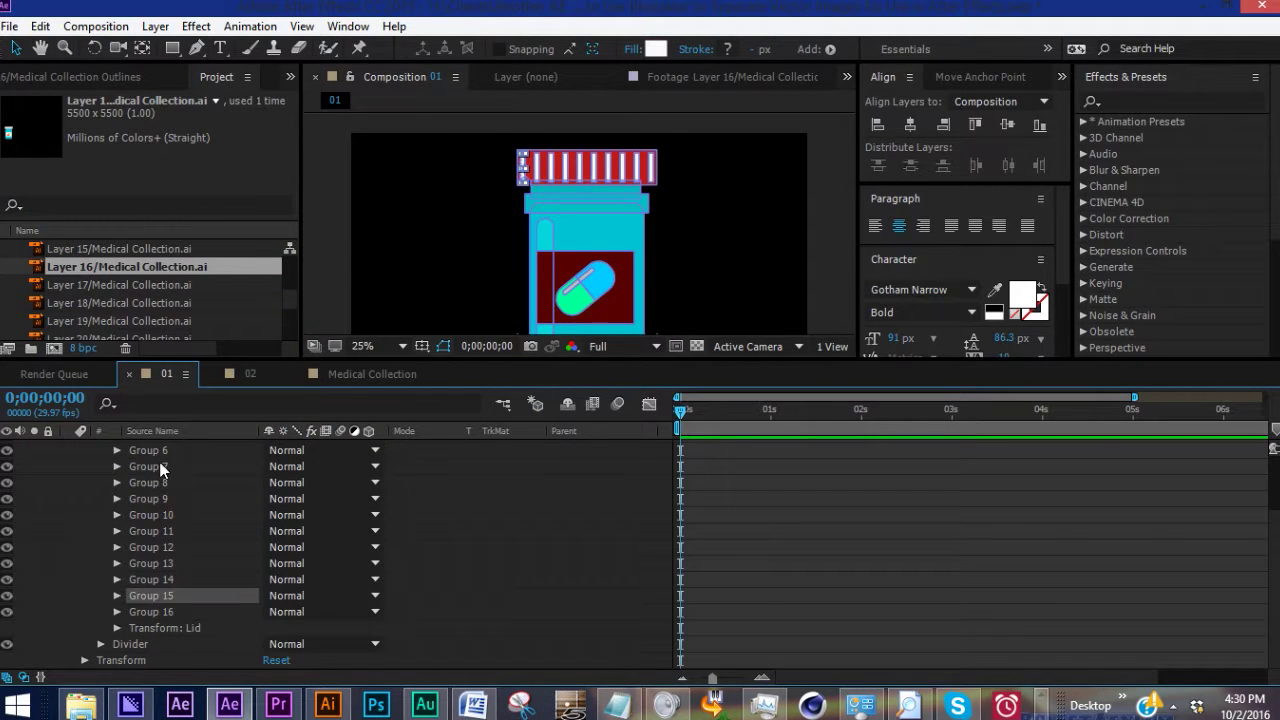
left_click(149, 452)
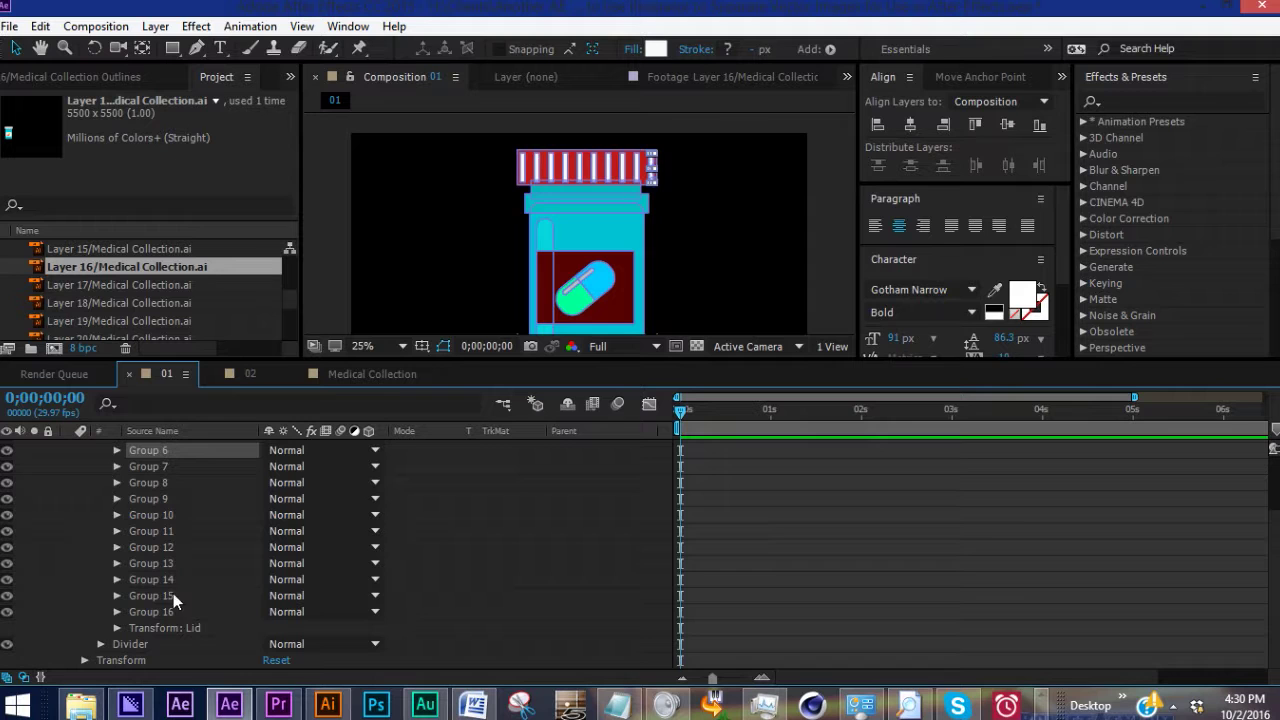
left_click(160, 595, "shift")
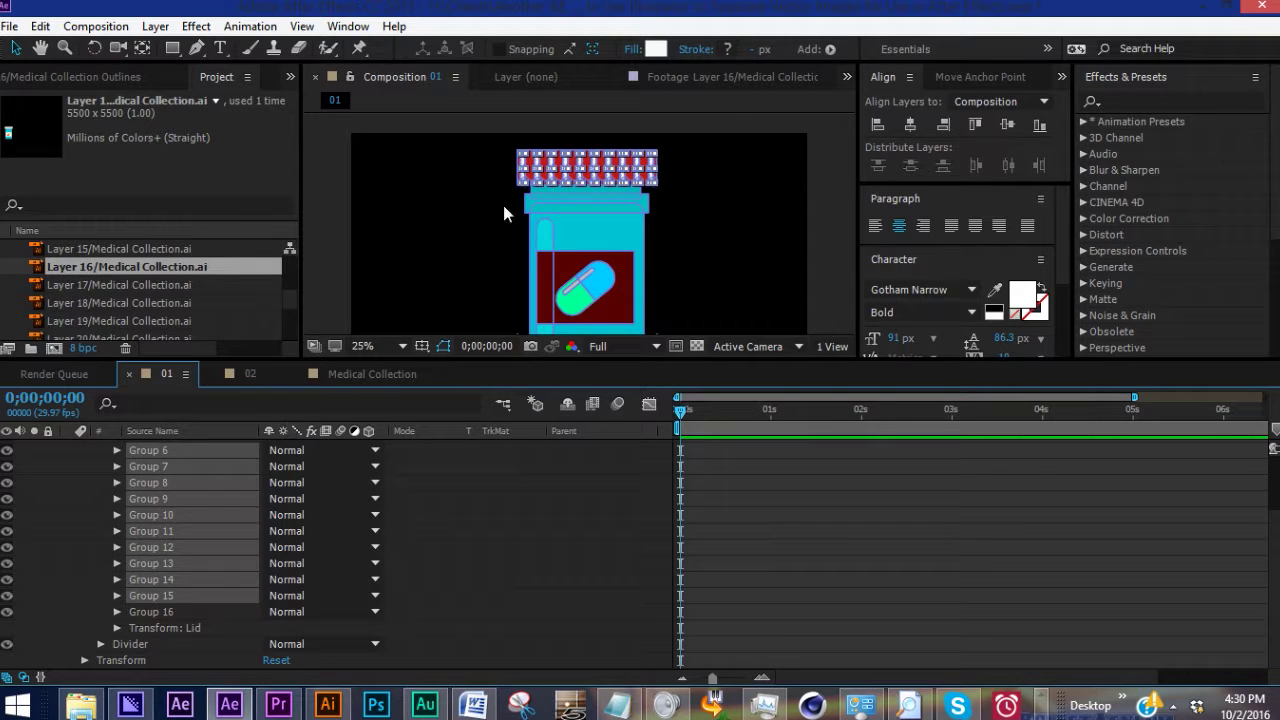
left_click(656, 50)
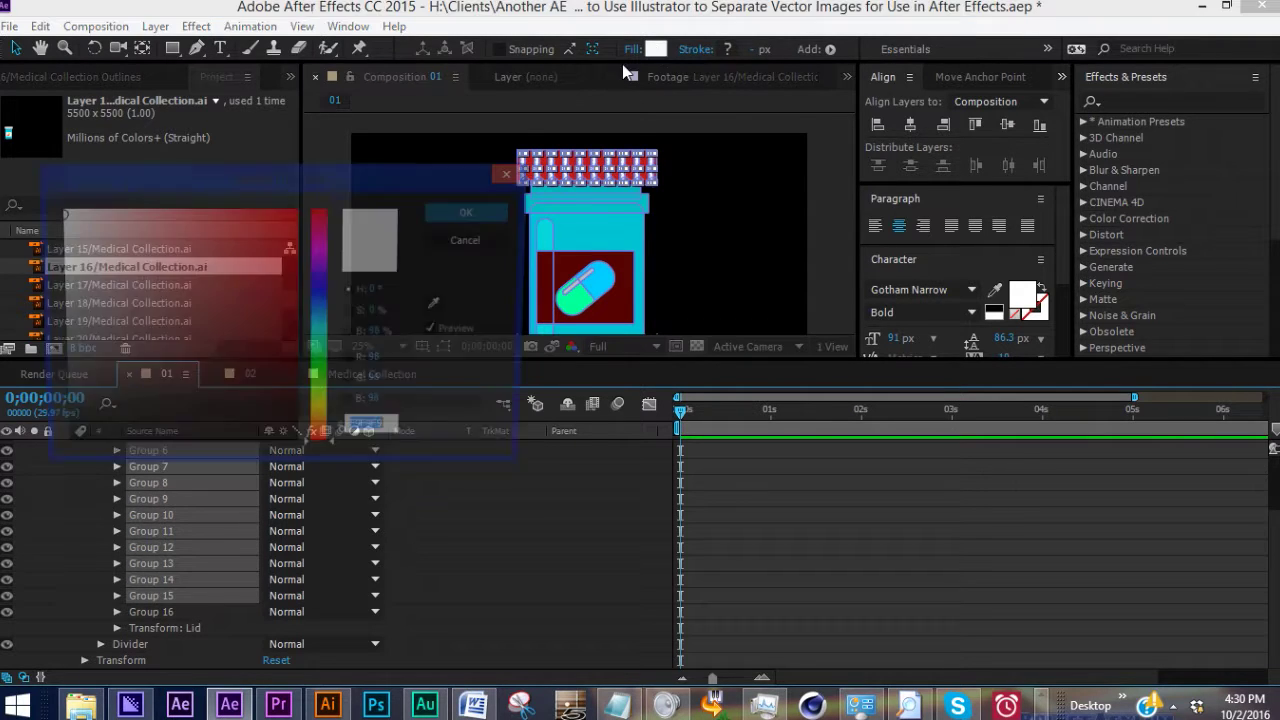
left_click(320, 336)
left_click(297, 209)
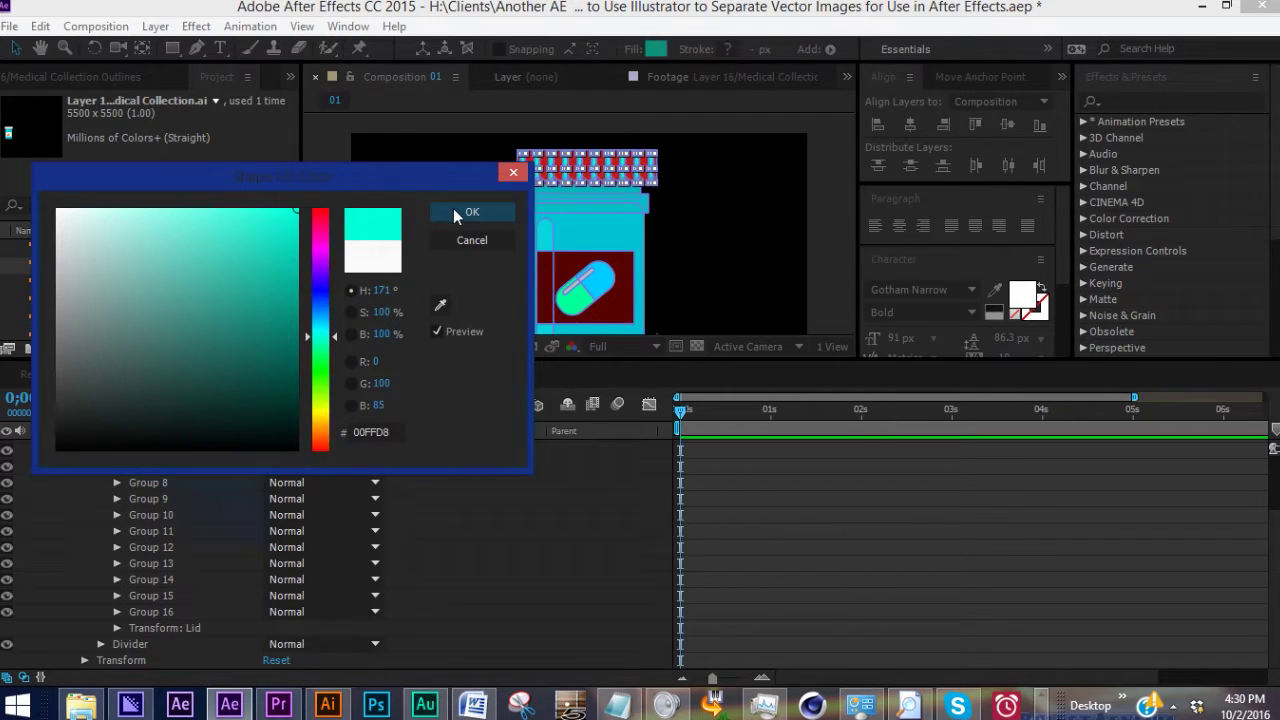
left_click(453, 208)
left_click(131, 528)
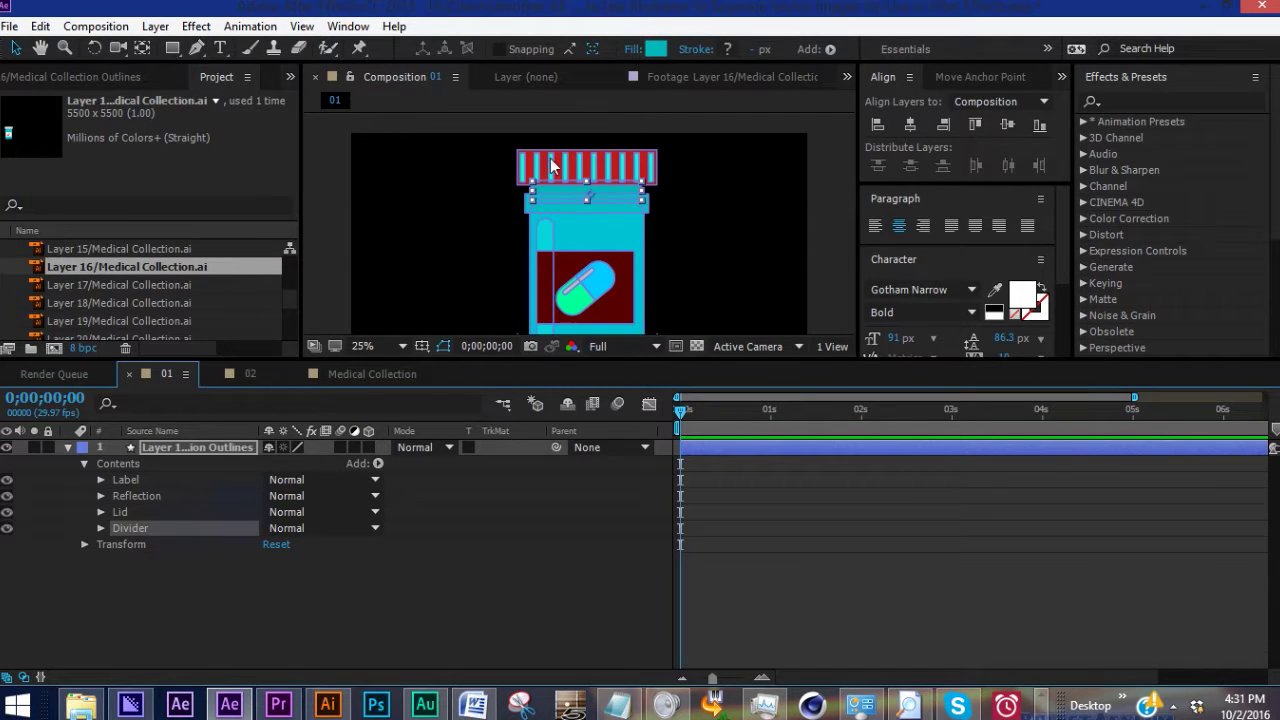
left_click(656, 49)
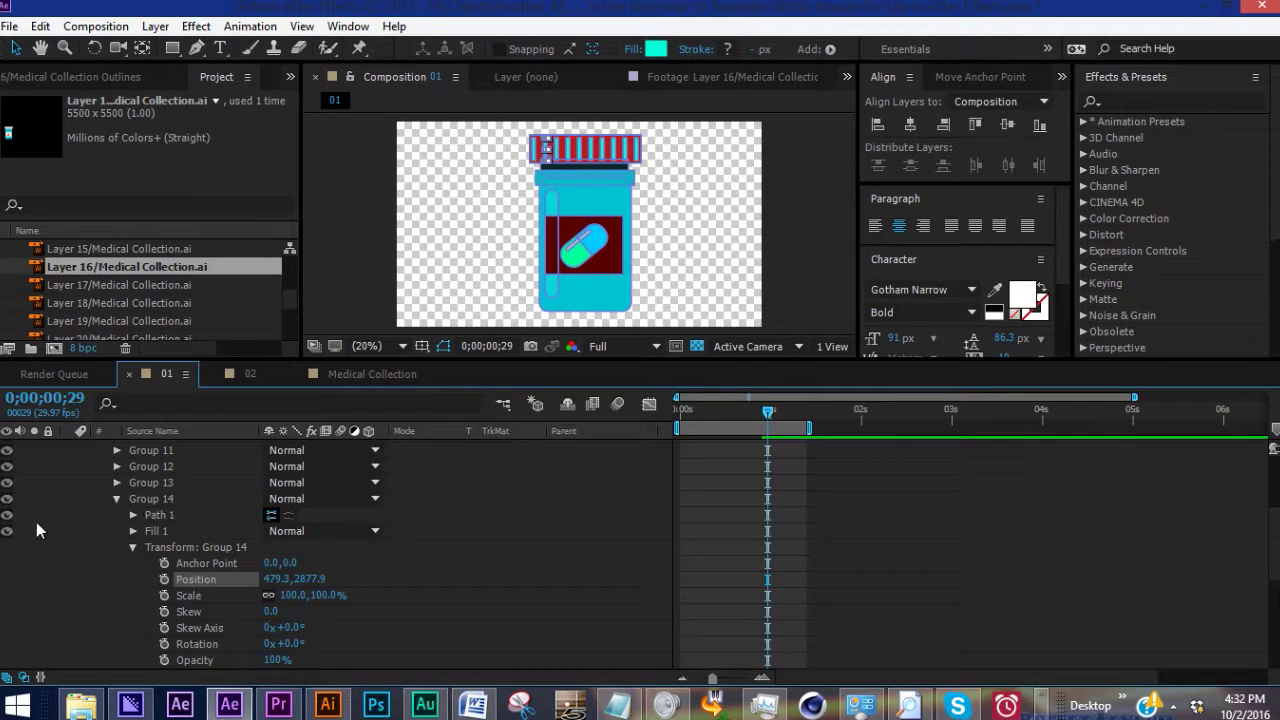
- Examine the transform properties of Group 12, one of the lid's stripes
left_click(160, 465)
left_click(117, 466)
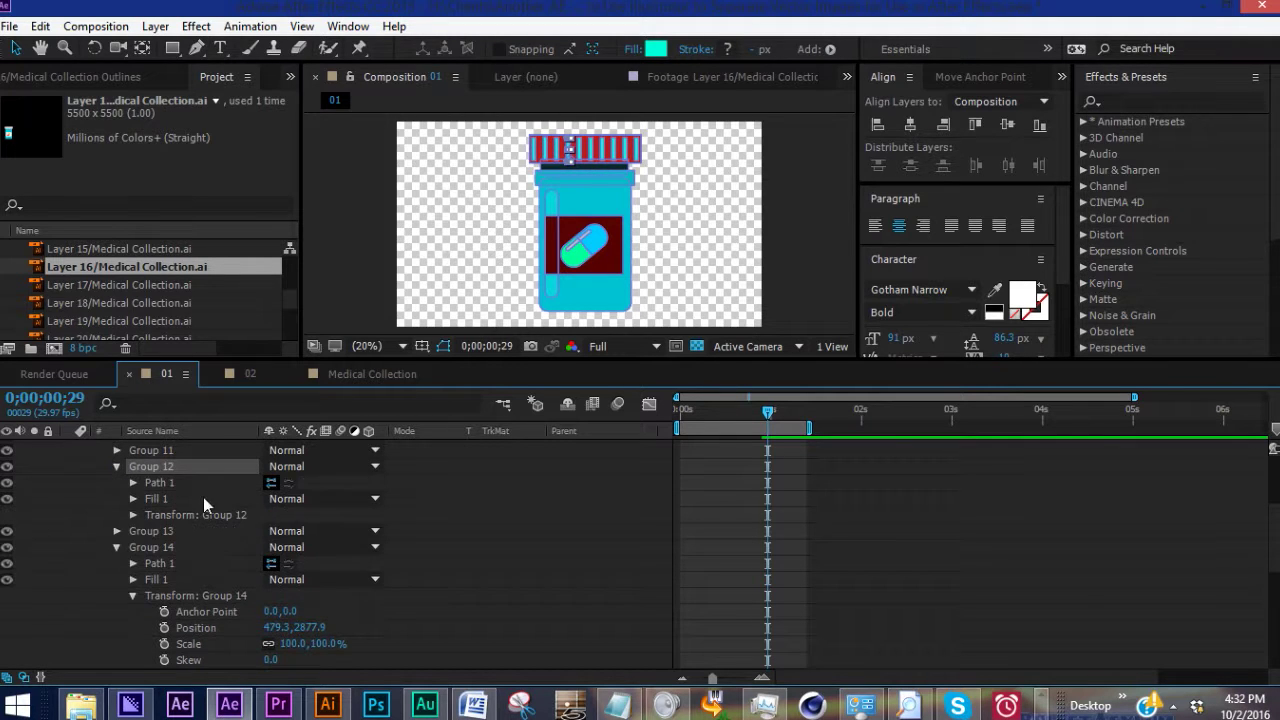
left_click(133, 515)
left_click(195, 547)
left_click_drag(482, 547, 339, 556)
left_click(235, 535, "shift")
left_click(164, 514)
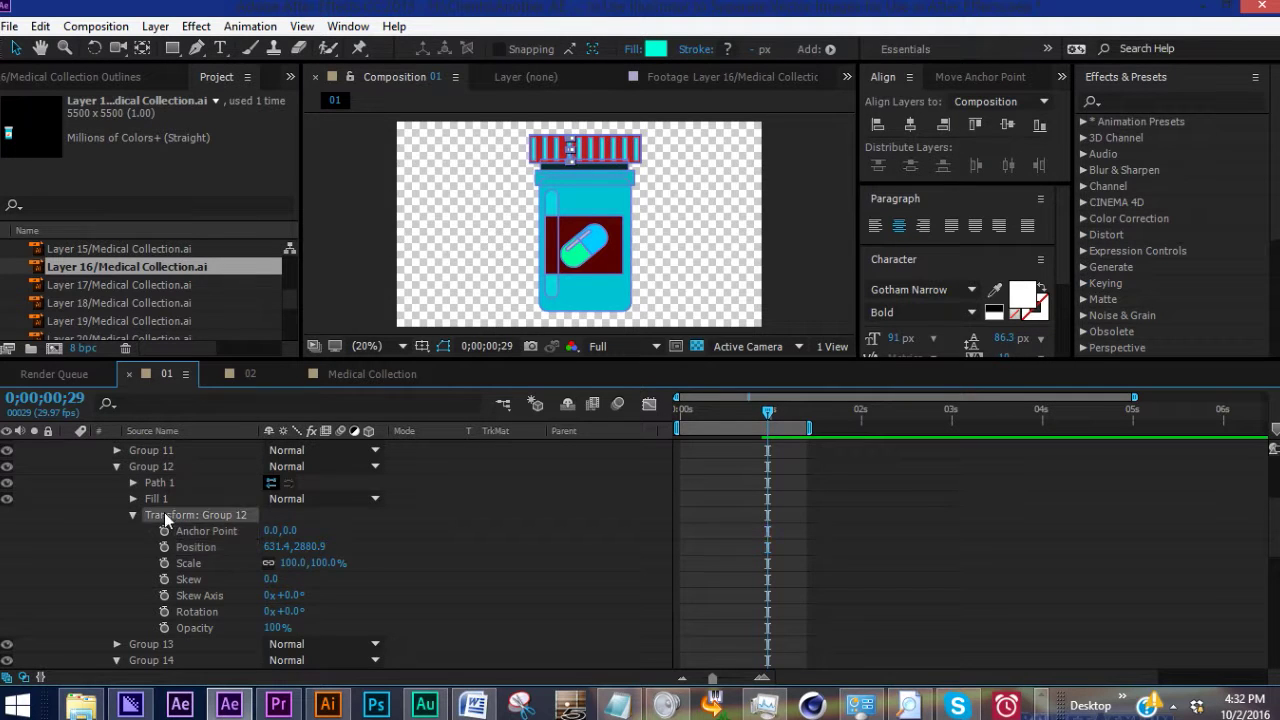
left_click(117, 465)
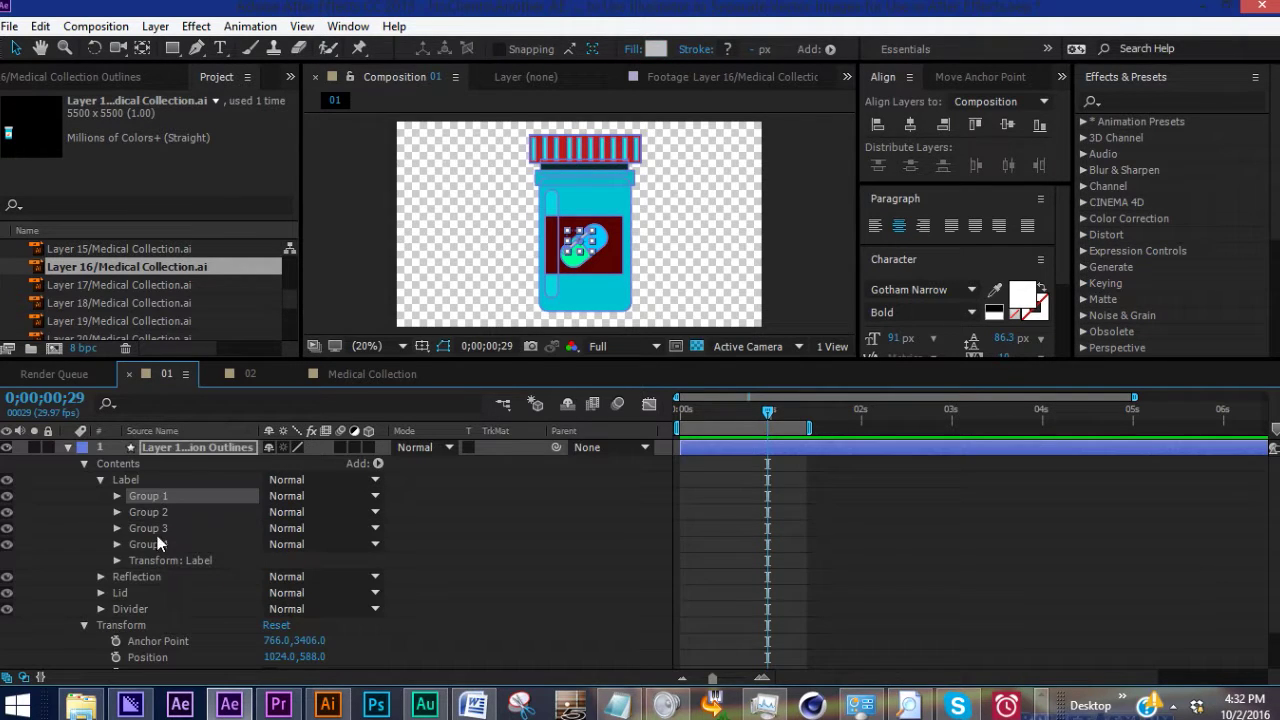
- Add an empty group inside Label and move the pill's parts, Groups 1, 2 and 3, into it
left_click(378, 463)
left_click(454, 47)
mouse_move(160, 523)
left_mouse_down()
mouse_move(156, 482)
mouse_move(153, 515)
left_mouse_up()
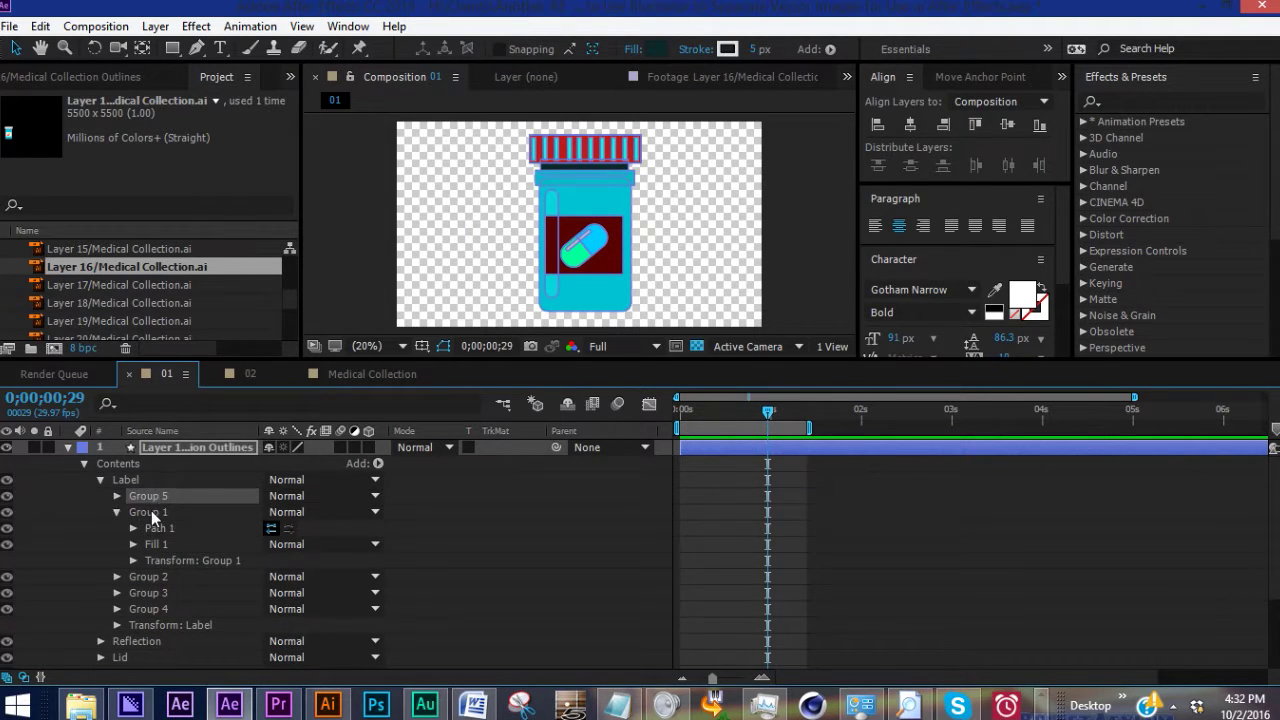
left_click(116, 512)
left_click(146, 513)
left_click(145, 526, "ctrl")
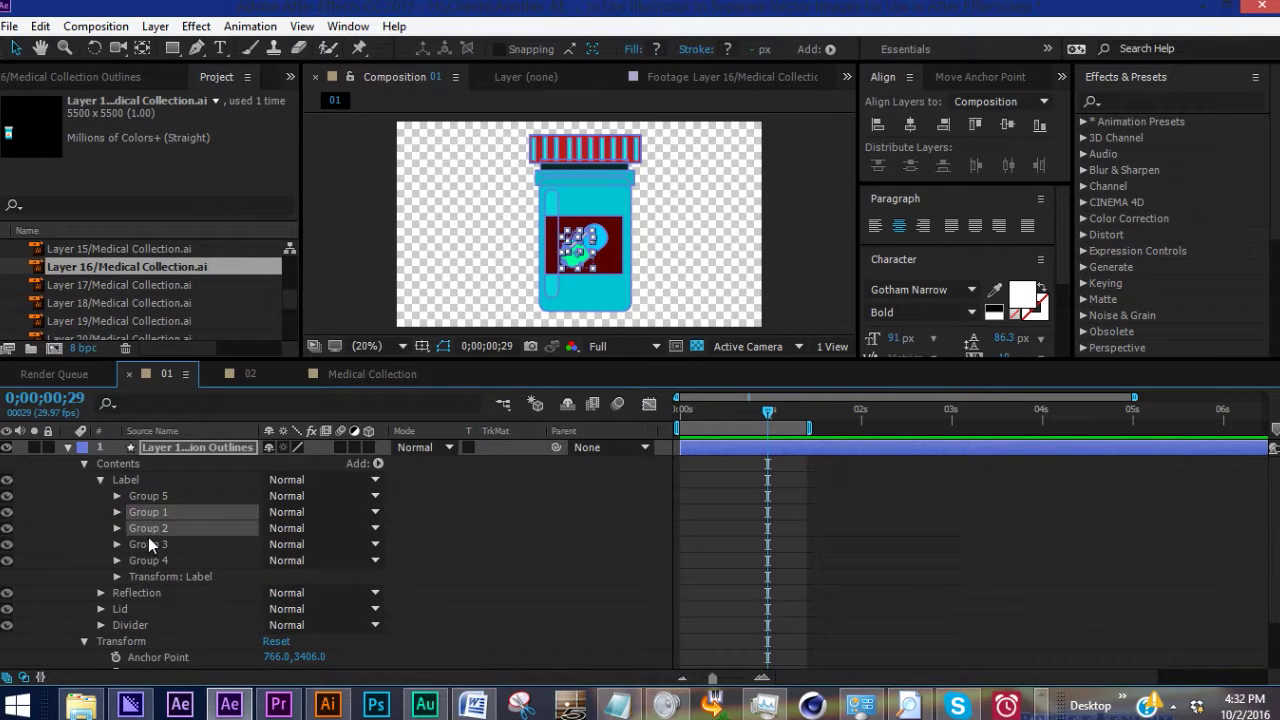
left_click(150, 543, "ctrl")
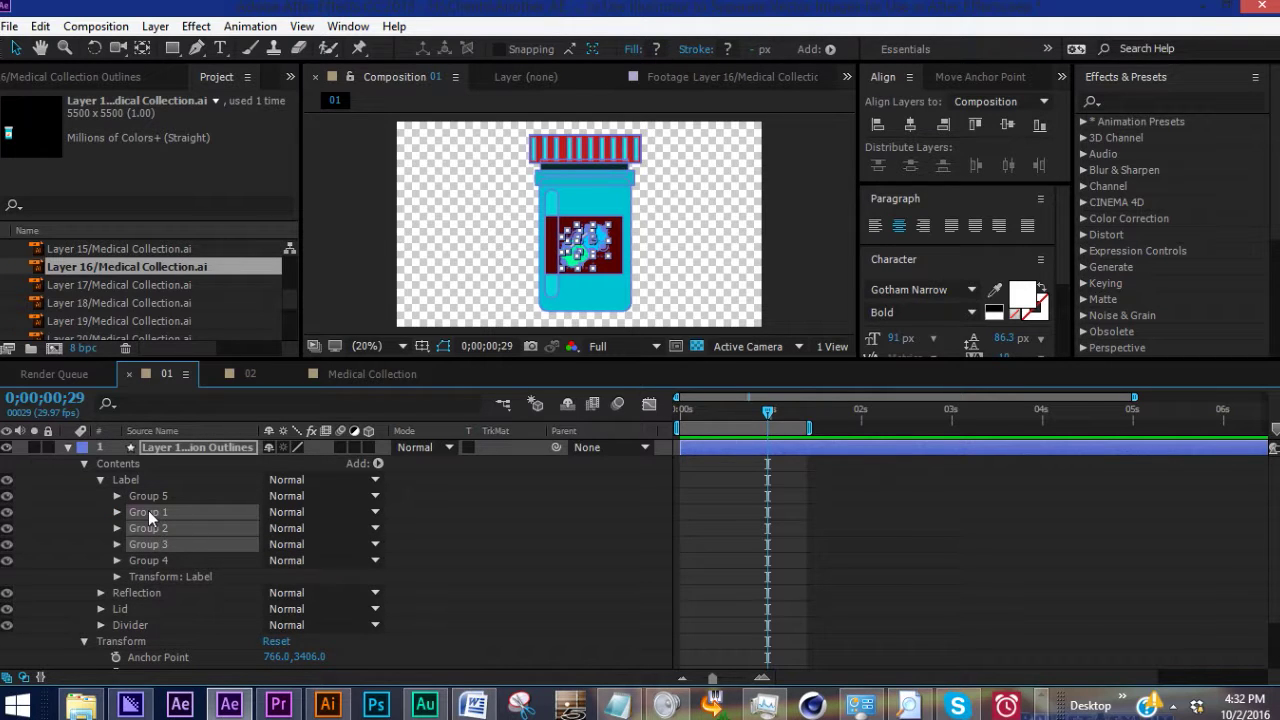
scroll(649, 232, "up", 2)
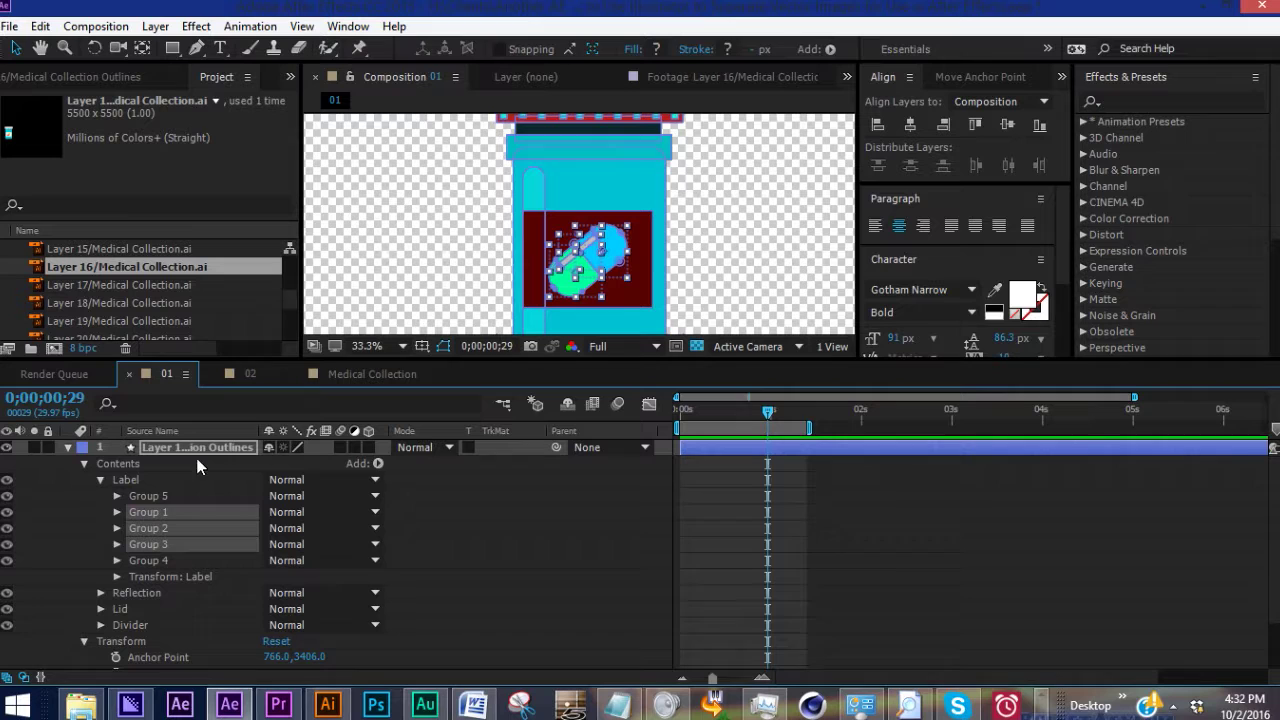
mouse_move(146, 512)
left_mouse_down()
mouse_move(163, 520)
mouse_move(153, 491)
left_mouse_up()
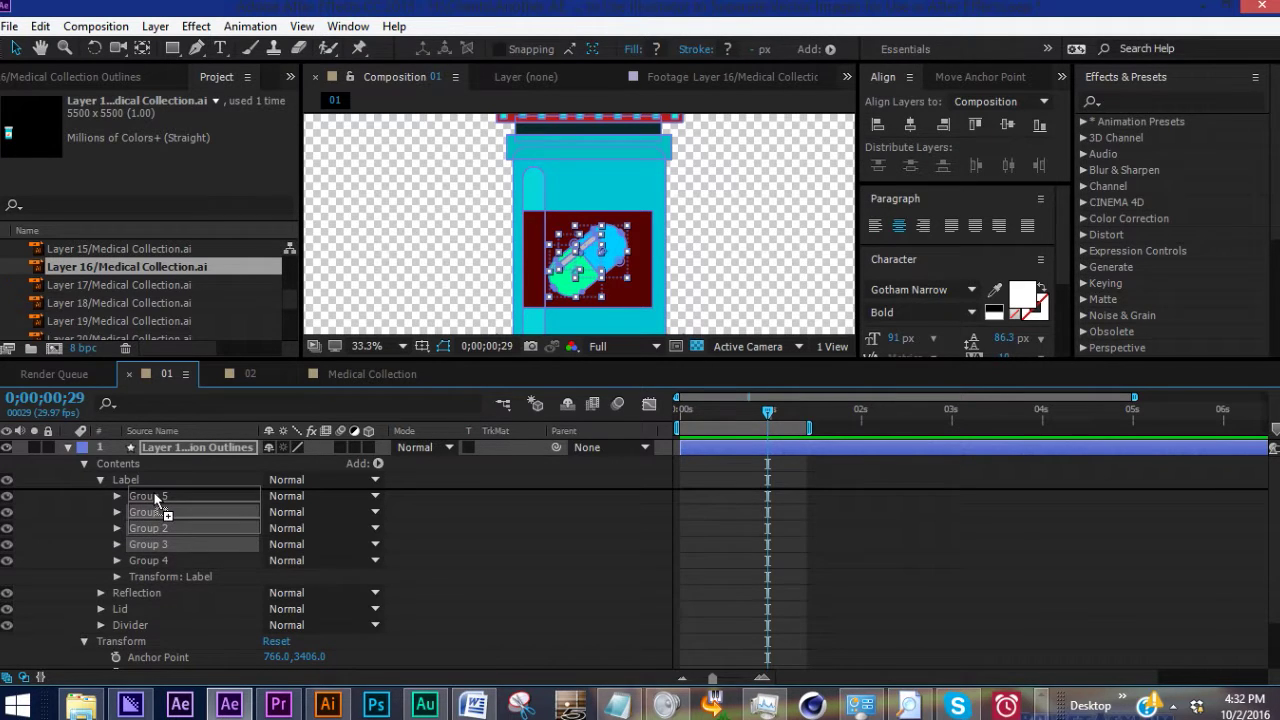
key("Delete")
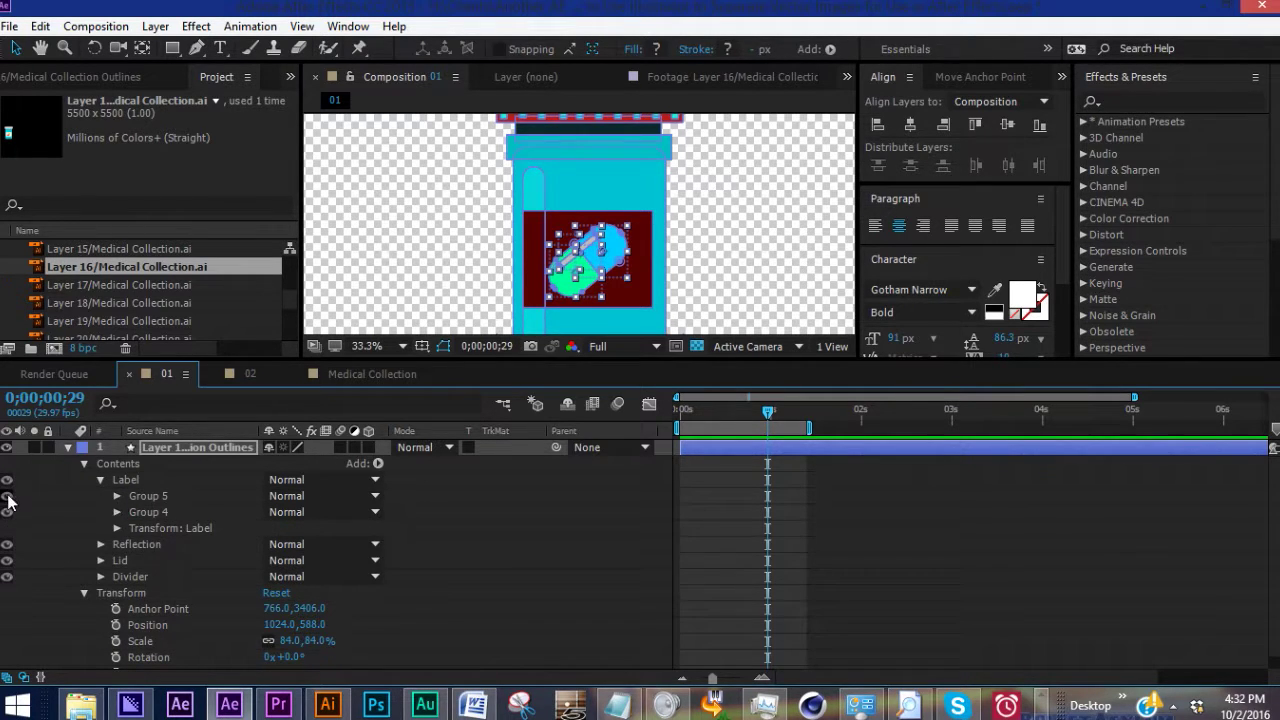
- Toggle the visibility of Group 5 and Group 4 to identify their contents, and rename Group 5 as Pill
left_click(6, 496)
left_click(6, 496)
left_click(6, 512)
left_click(6, 512)
left_click(150, 511)
left_click(156, 493)
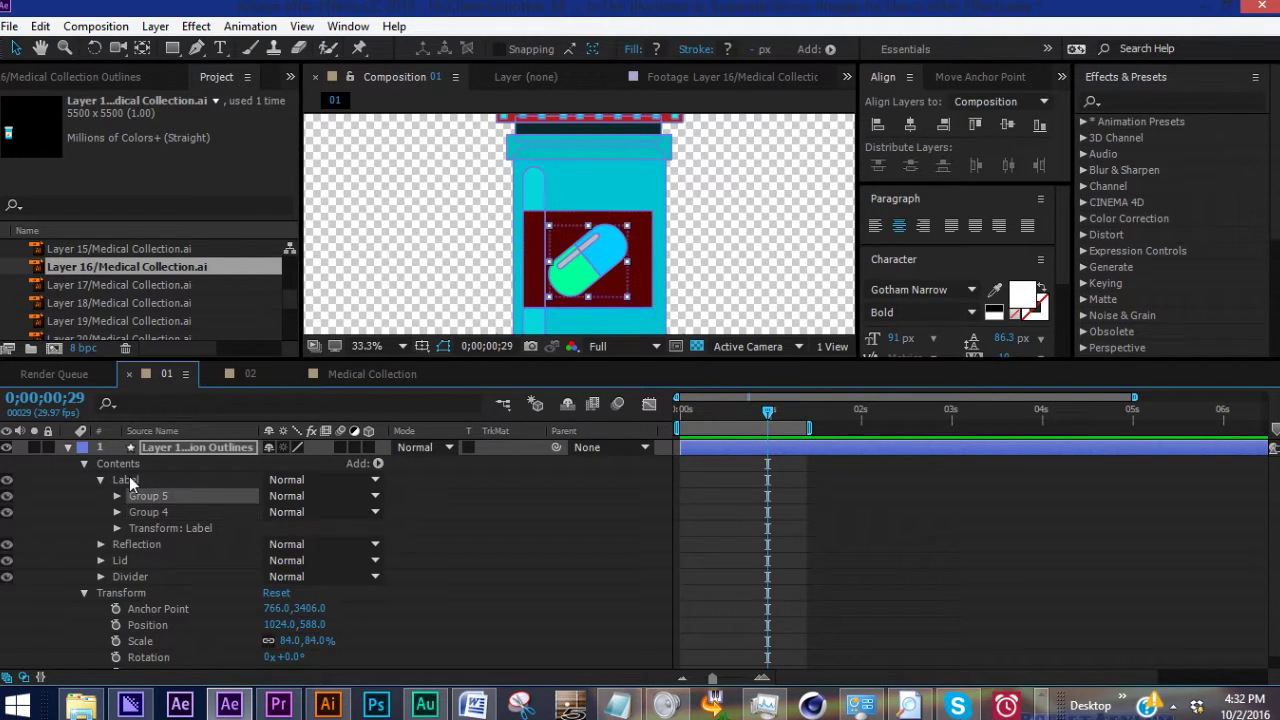
key("Return")
type("Pill")
key("Return")
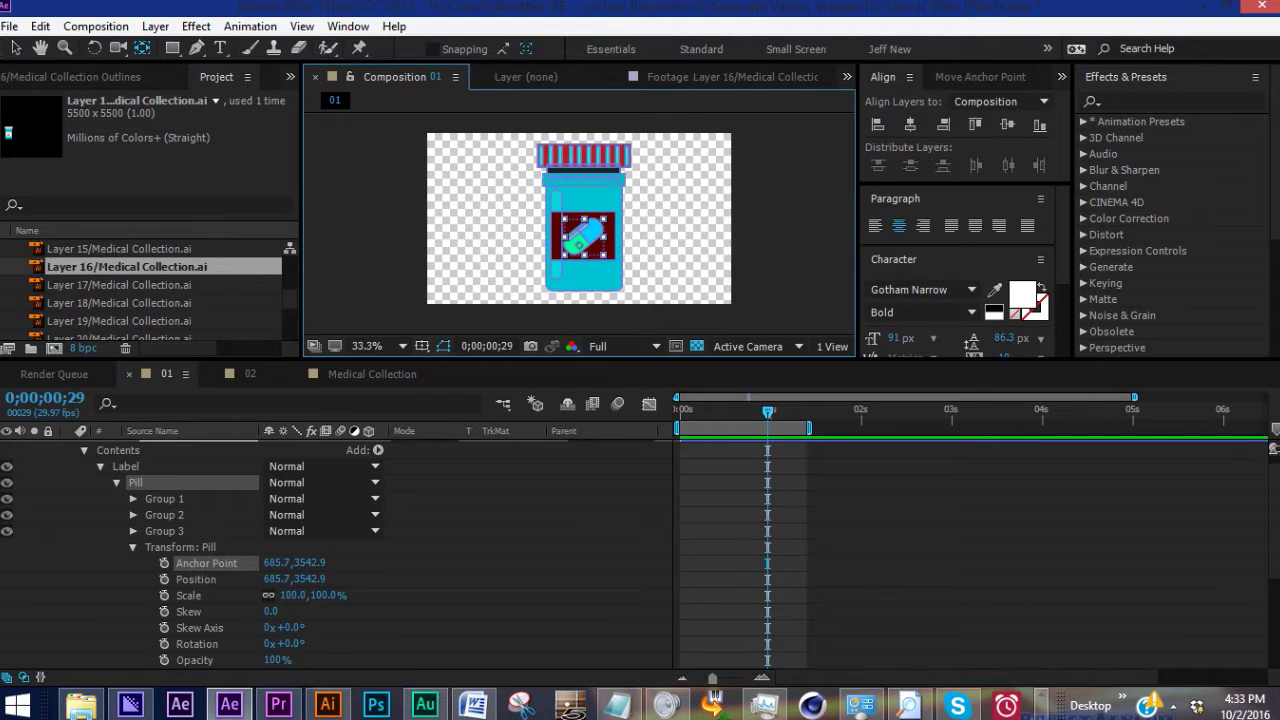
- Move the Pill group's anchor point to the center of the pill and set the group's rotation to -28°
key("period")
key("period")
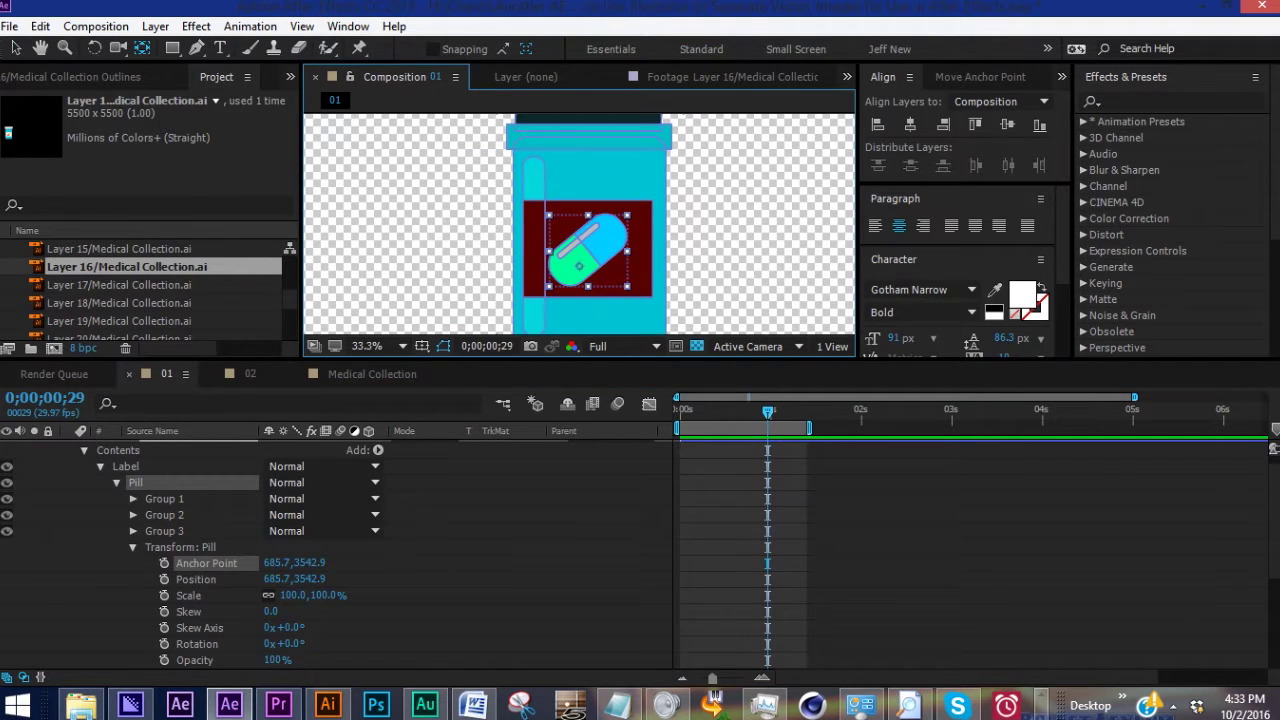
left_click_drag(579, 266, 585, 249)
mouse_move(285, 643)
left_mouse_down()
mouse_move(520, 643)
mouse_move(284, 643)
left_mouse_up()
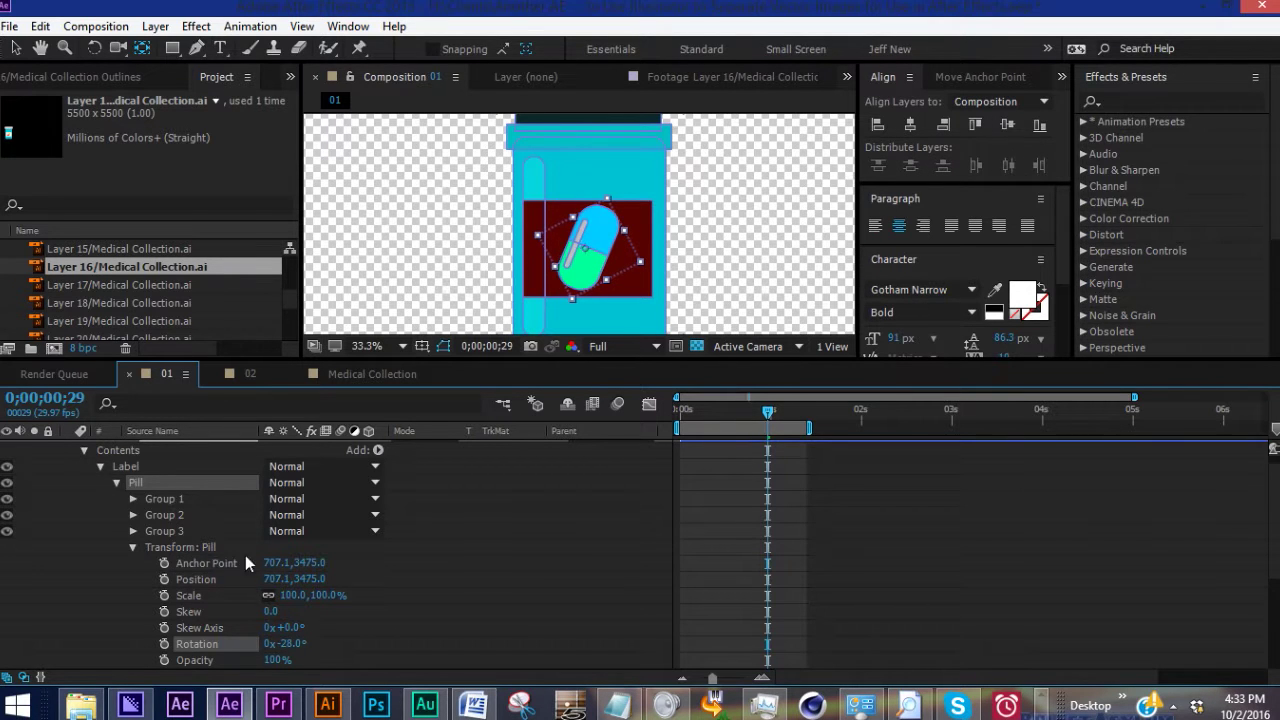
left_click(132, 547)
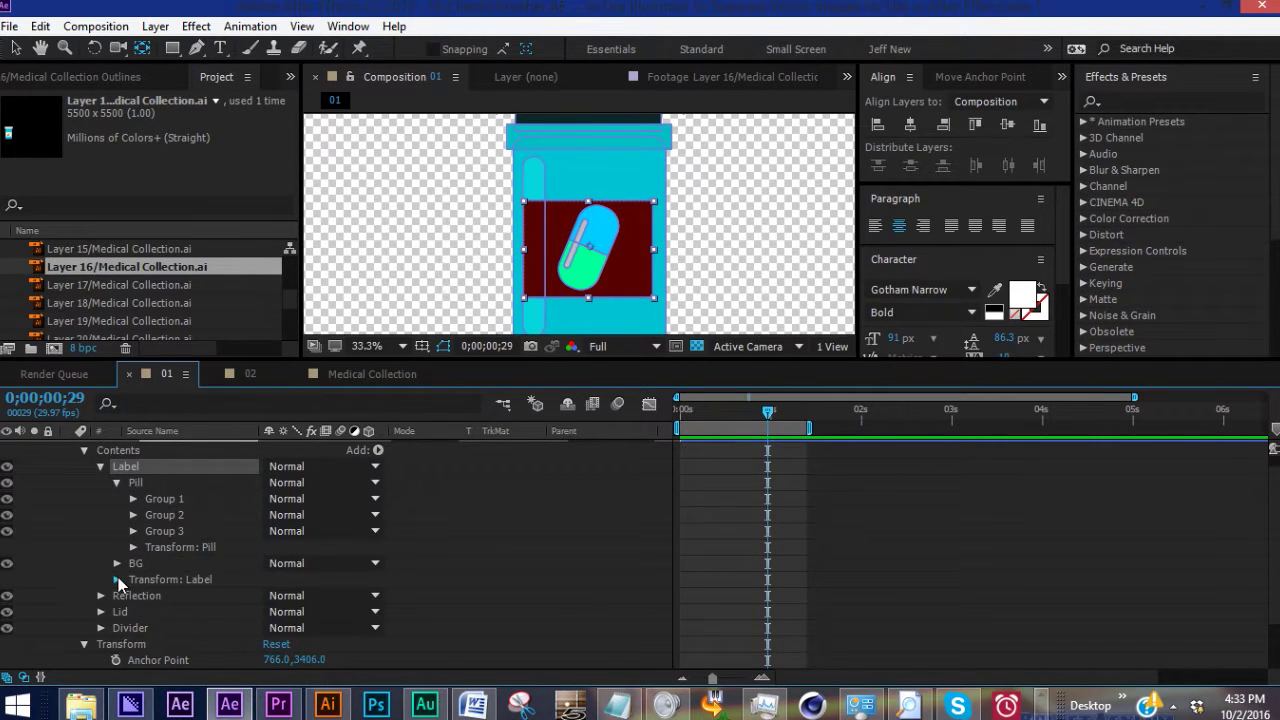
- Try rotating the whole Label group with its contents and undo the rotation
left_click(118, 577)
left_click_drag(284, 643, 384, 618)
key("ctrl+z")
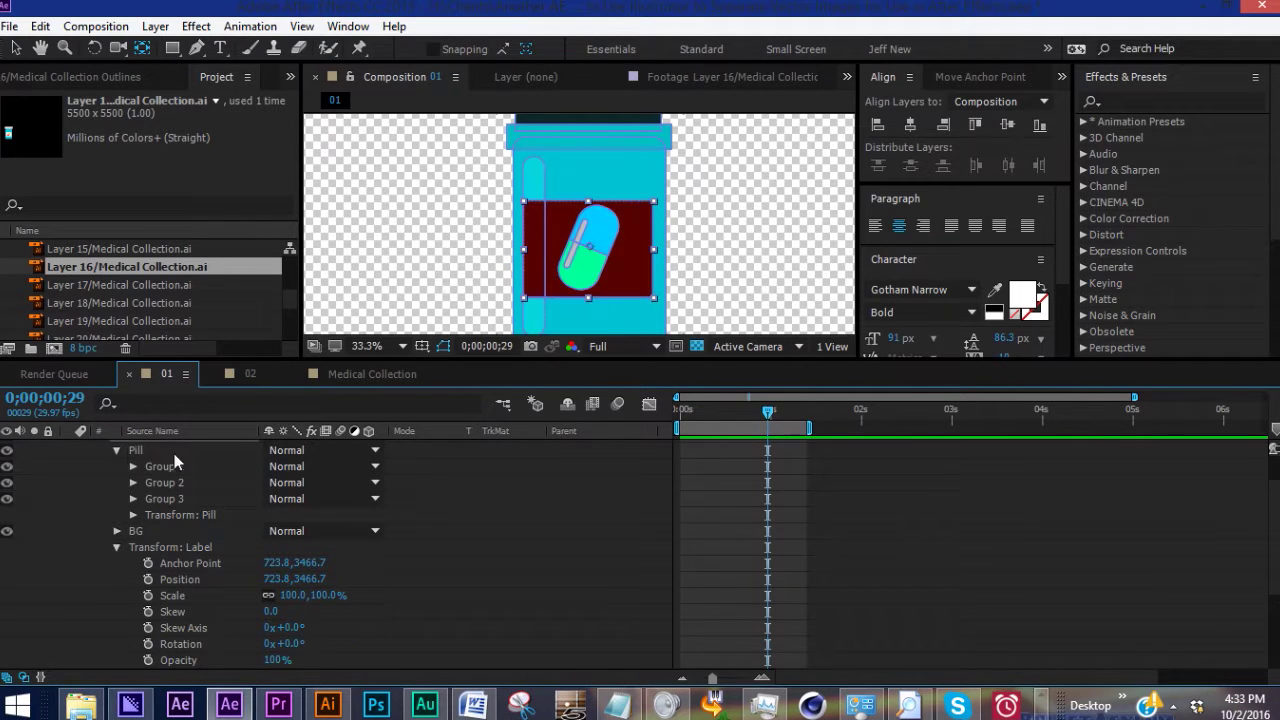
scroll(111, 556, "up", 1)
left_click(117, 592)
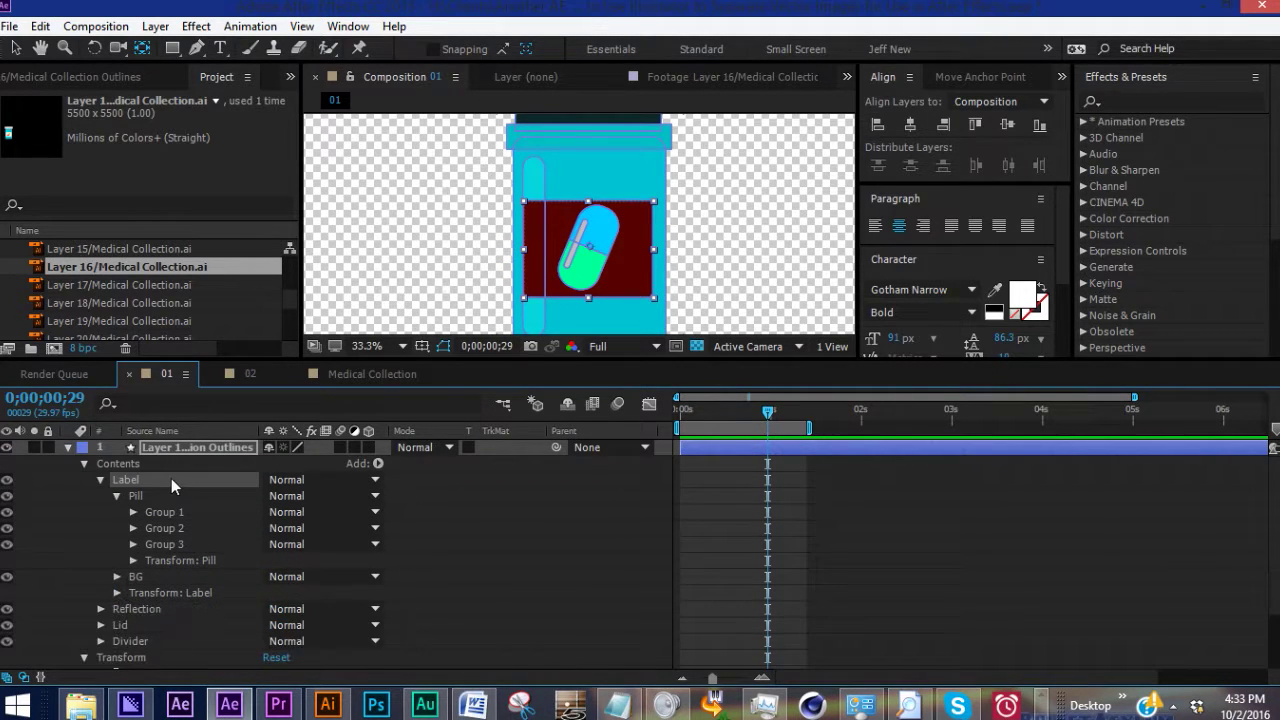
key("comma")
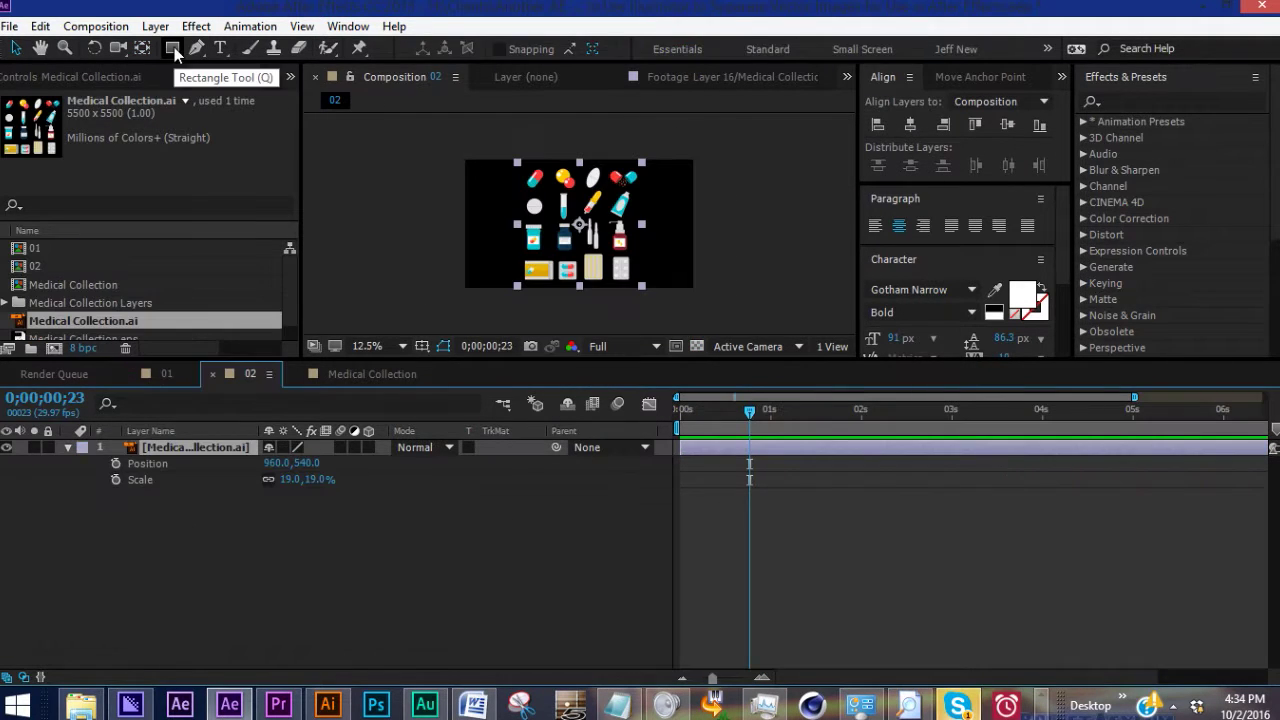
- Draw a rectangular mask around the cyan pill bottle on the Medical Collection.ai layer in composition 02
left_click(174, 47)
key("period")
left_click_drag(453, 217, 521, 279)
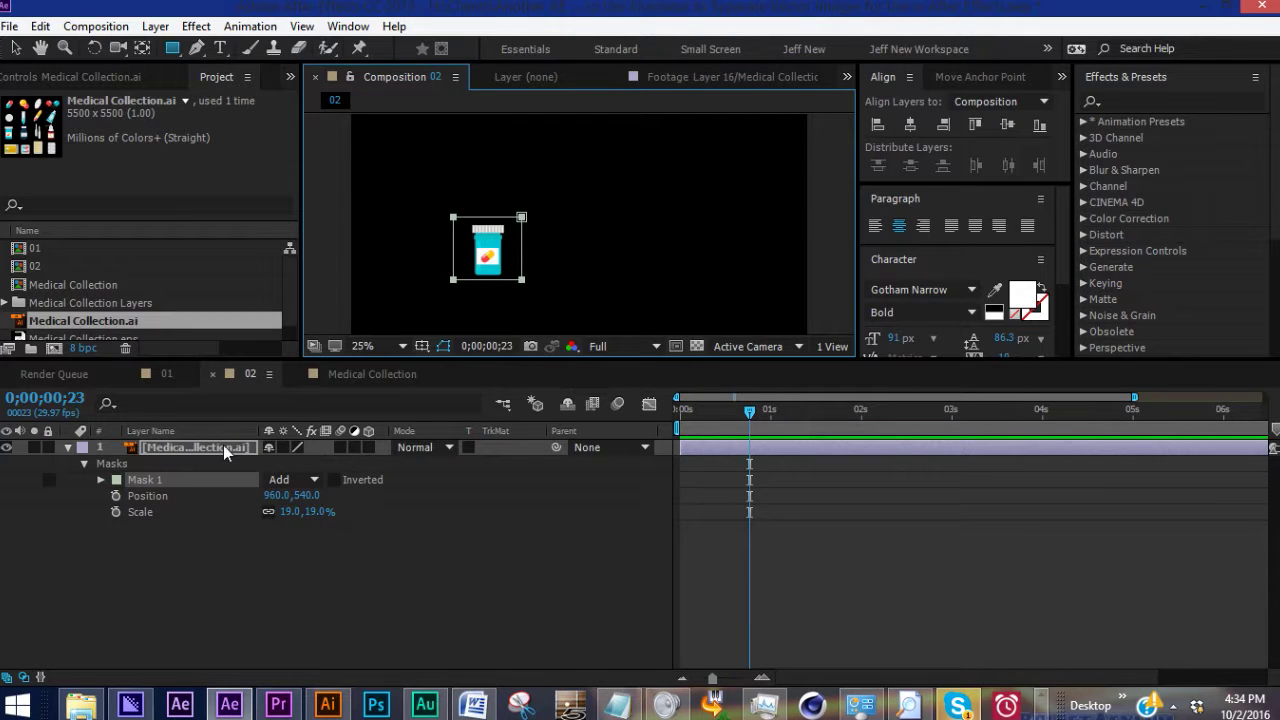
- Try to create shapes from the masked Medical Collection.ai layer, and undo the conversion and the mask
left_click(183, 447)
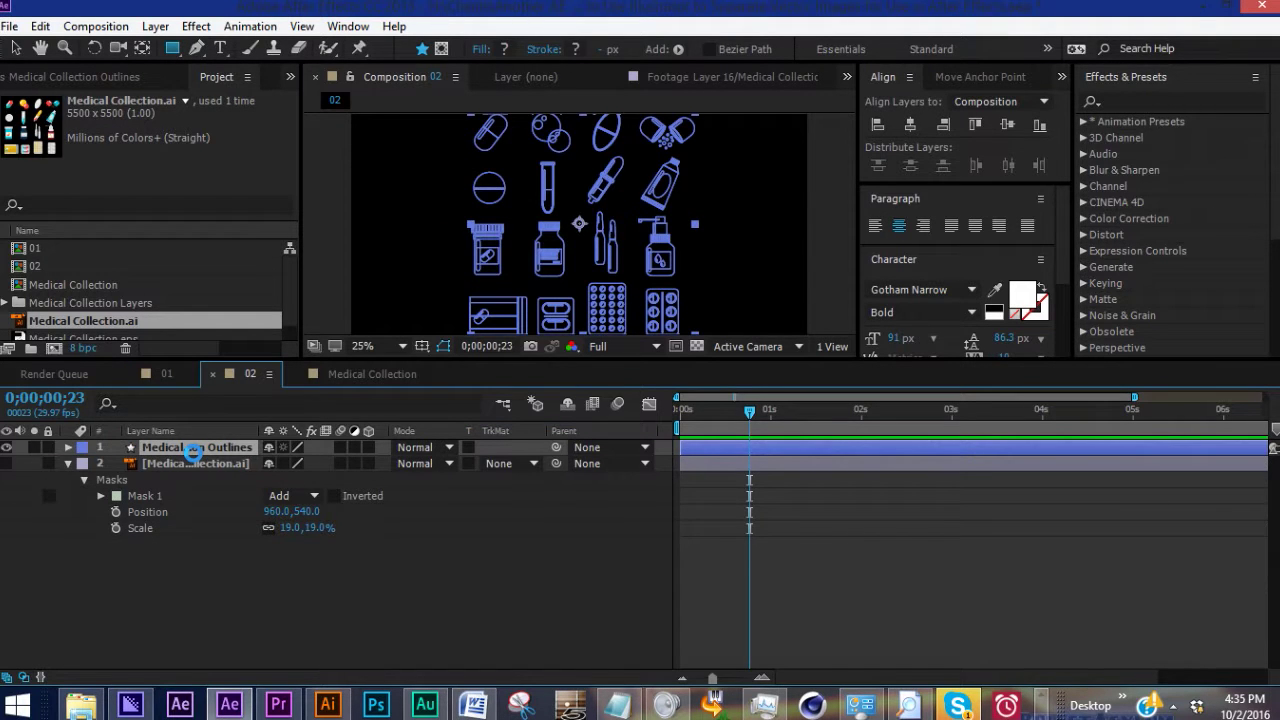
left_click(170, 469)
left_click(170, 442)
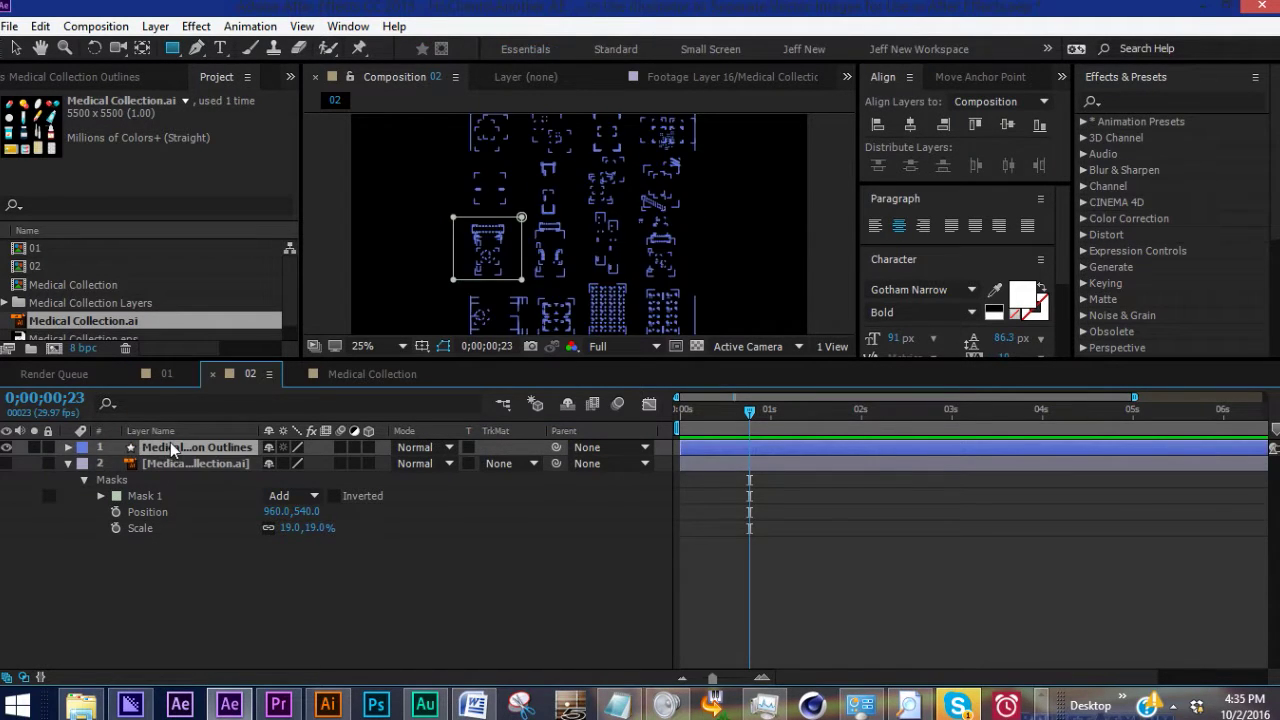
key("ctrl+z")
key("ctrl+z")
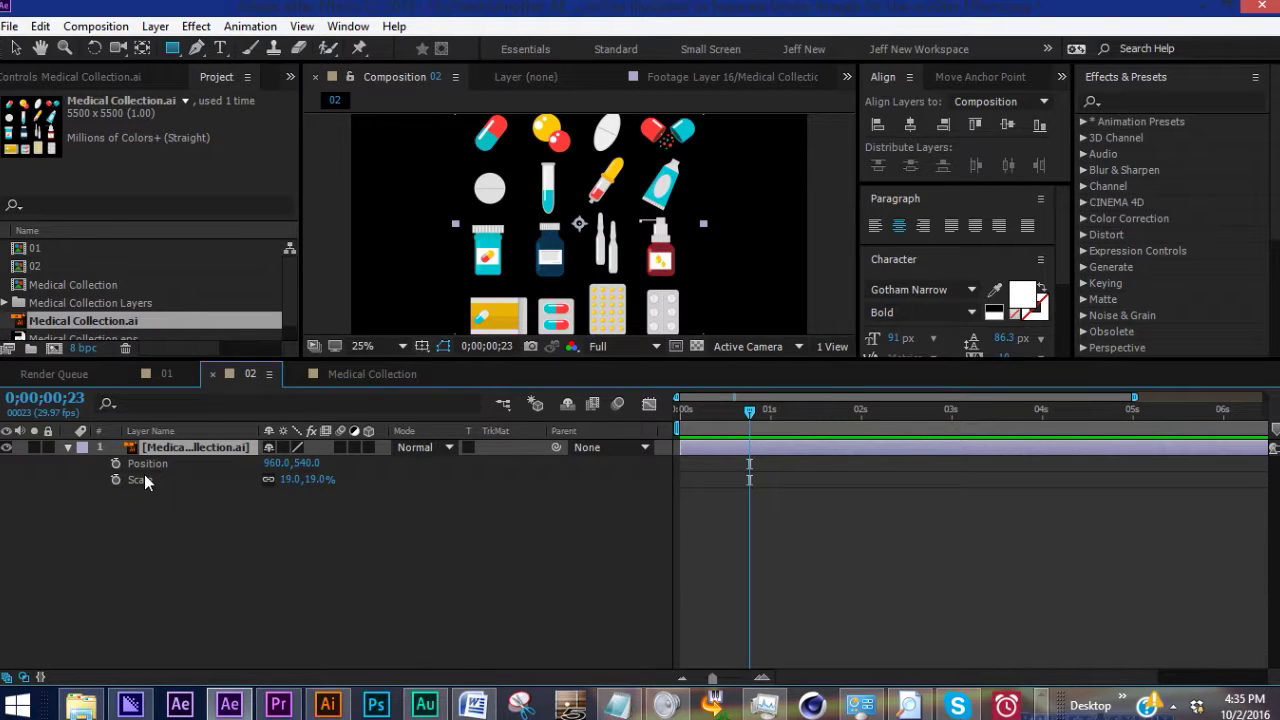